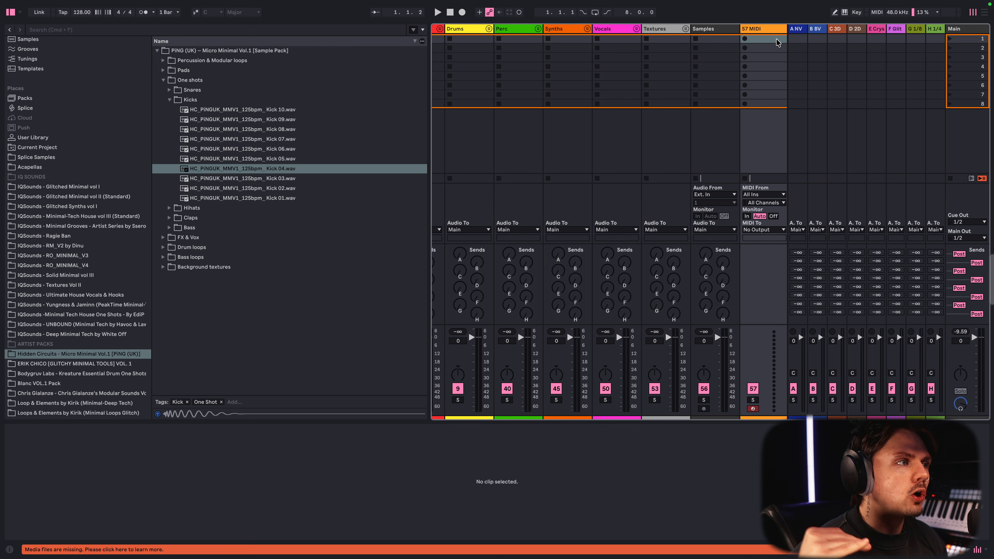
- Load the Kick 04 sample from the Kicks folder onto the empty 57 MIDI track
{"action": "scroll", "coordinate": [719, 106], "scroll_direction": "right", "scroll_amount": 3}
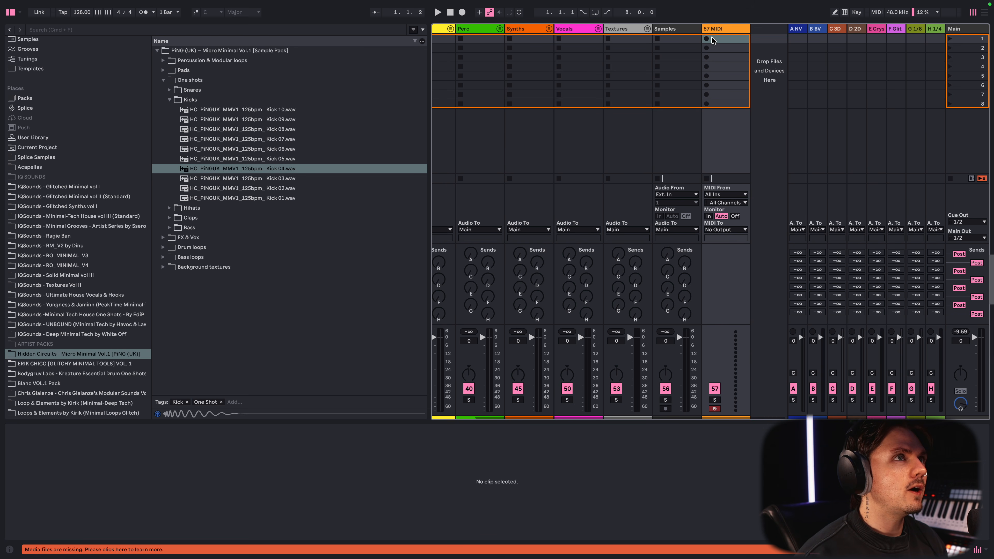
{"action": "left_click", "coordinate": [719, 30]}
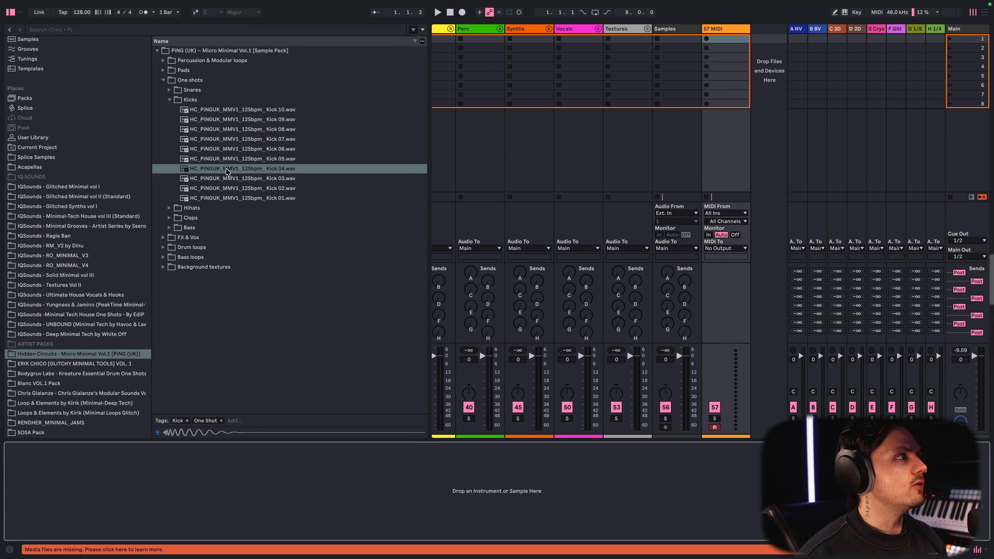
{"action": "left_click", "coordinate": [235, 169]}
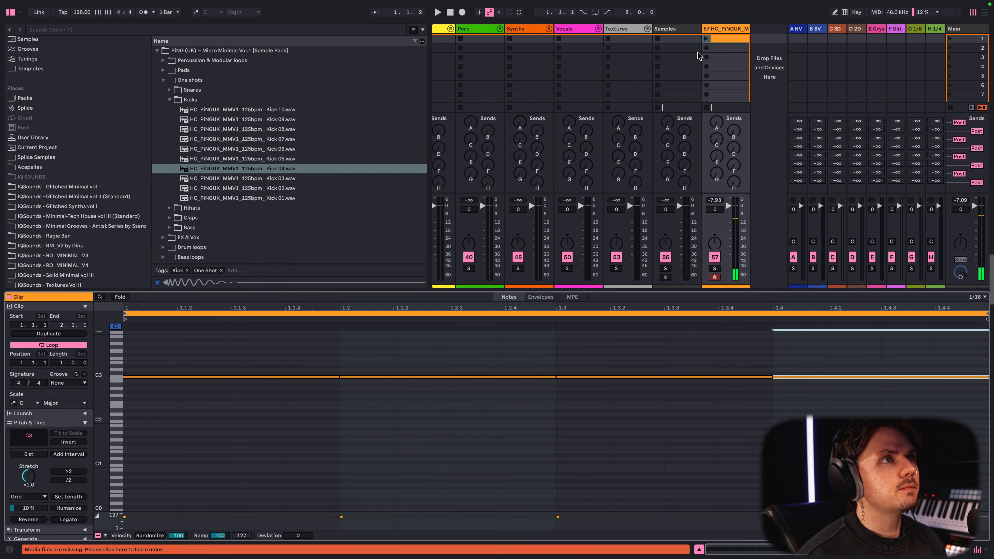
- Launch the Kick 04 clip and transpose all of its notes down one octave
{"action": "left_click", "coordinate": [706, 39]}
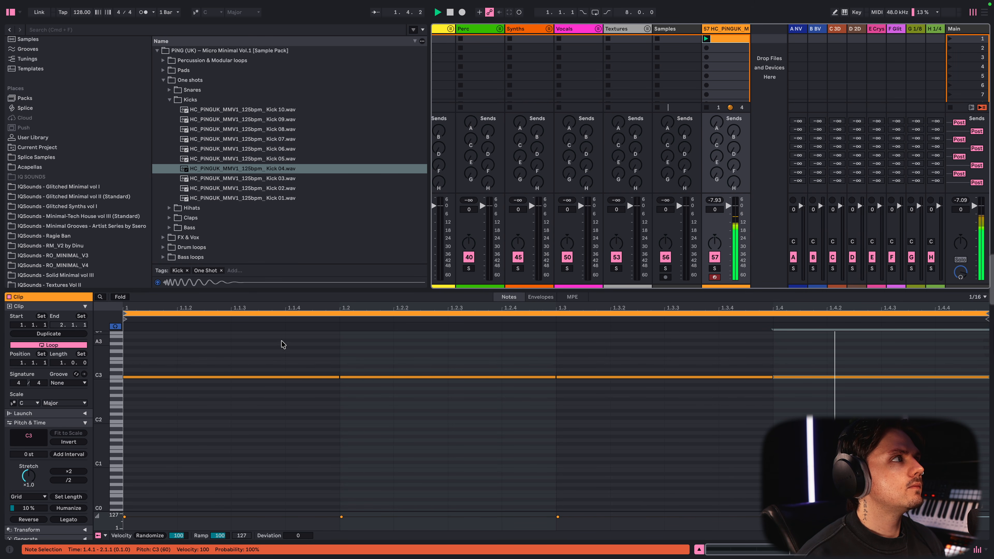
{"action": "left_click_drag", "start_coordinate": [210, 345], "coordinate": [992, 409]}
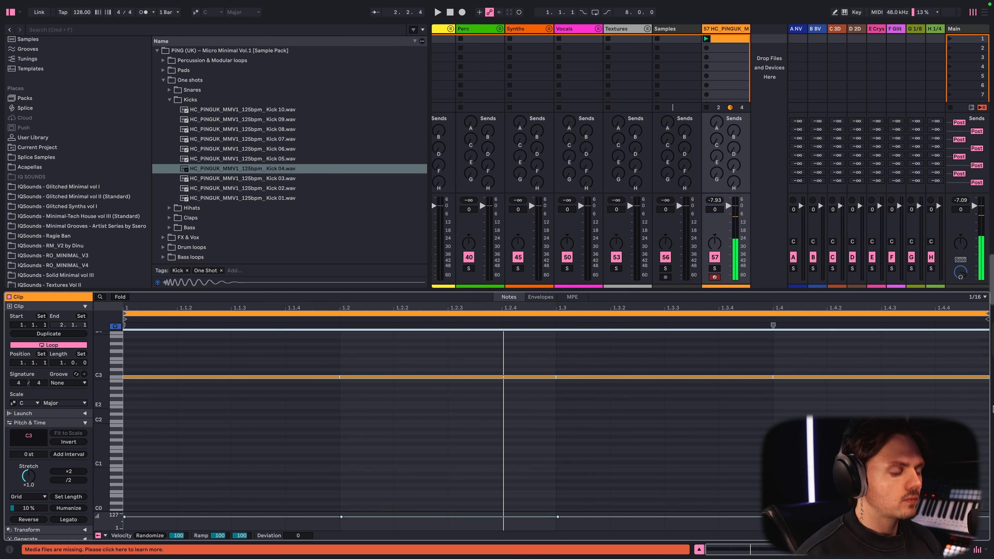
{"action": "key", "text": "shift+Down"}
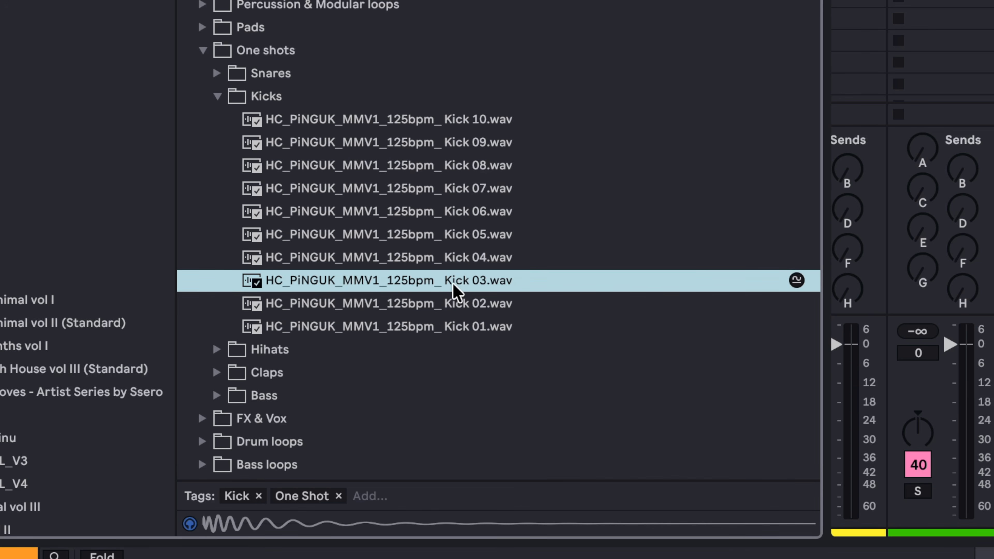
- Audition the Kick 03 sample from the Kicks folder
{"action": "key", "text": "Right"}
{"action": "key", "text": "Right"}
{"action": "key", "text": "Right"}
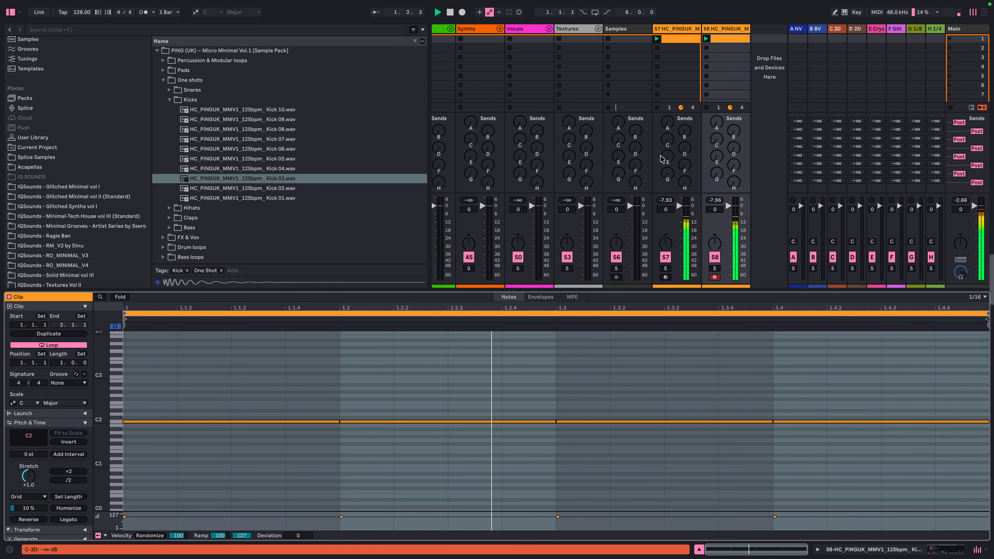
- Transpose all notes of the Kick 03 clip on track 58 up one octave and open that track's devices
{"action": "key", "text": "space"}
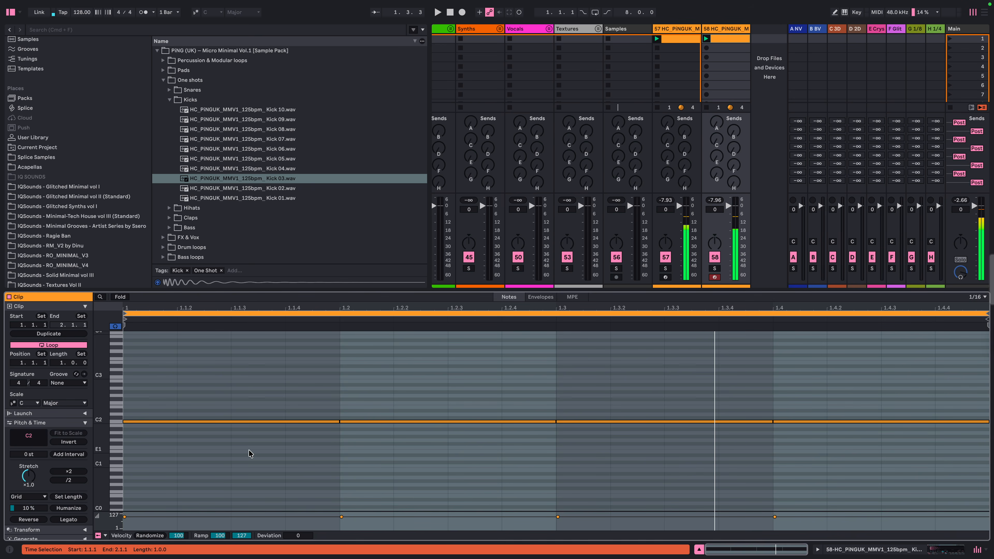
{"action": "left_click_drag", "start_coordinate": [270, 372], "coordinate": [898, 547]}
{"action": "key", "text": "shift+Up"}
{"action": "key", "text": "space"}
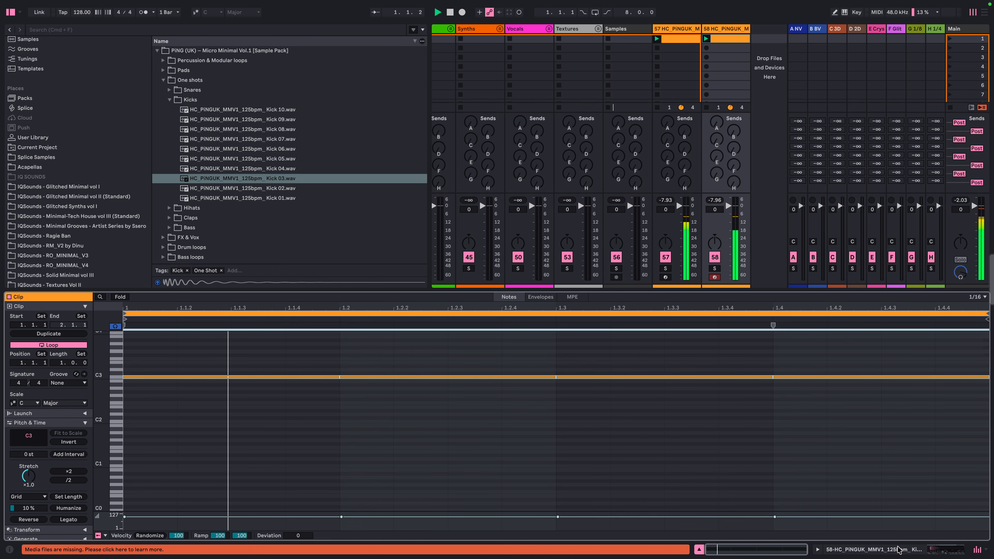
{"action": "left_click", "coordinate": [731, 30]}
{"action": "double_click", "coordinate": [731, 30]}
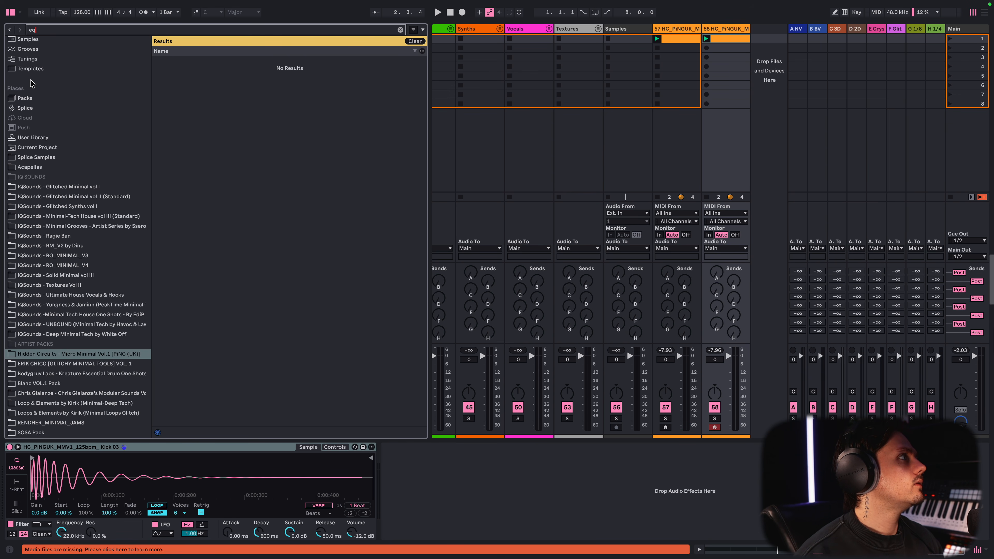
- Audition the underground, snappy and peak texture loops in the Background textures folder
{"action": "scroll", "coordinate": [4, 139], "scroll_direction": "down", "scroll_amount": 3}
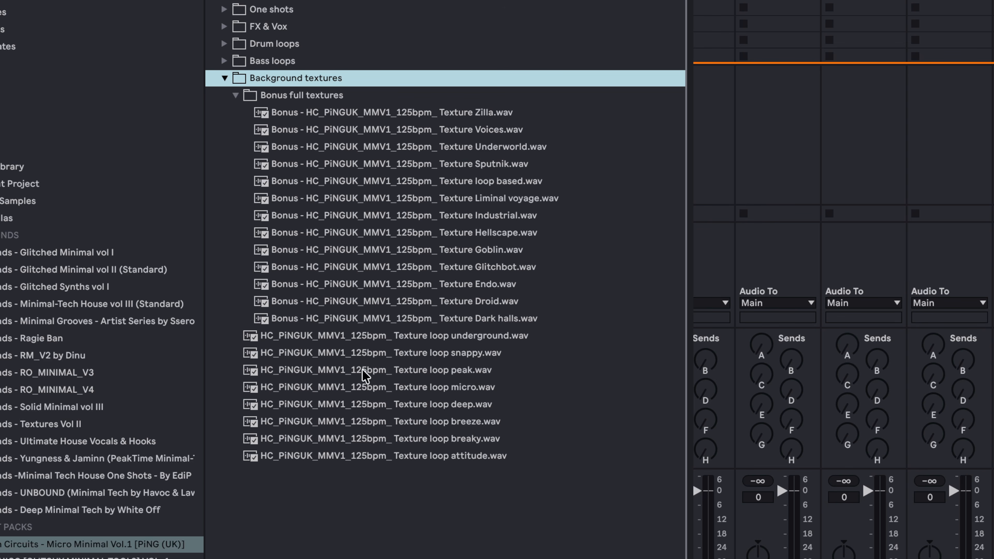
{"action": "left_click", "coordinate": [394, 340]}
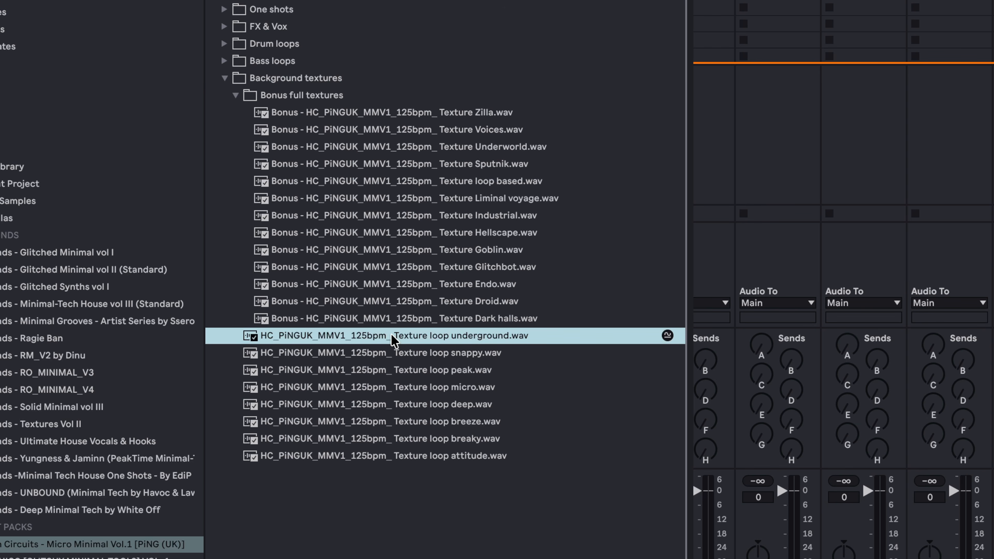
{"action": "left_click", "coordinate": [394, 355]}
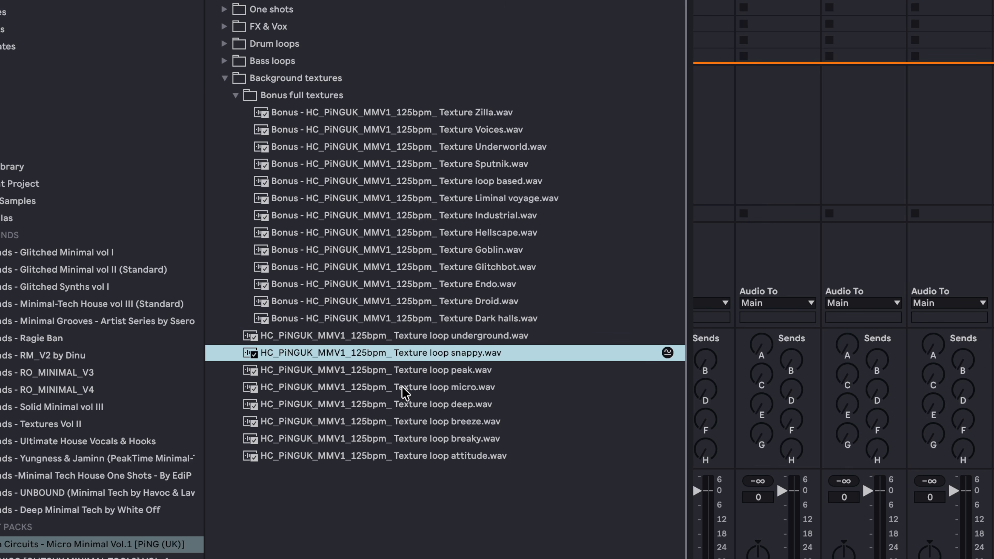
{"action": "left_click", "coordinate": [410, 372]}
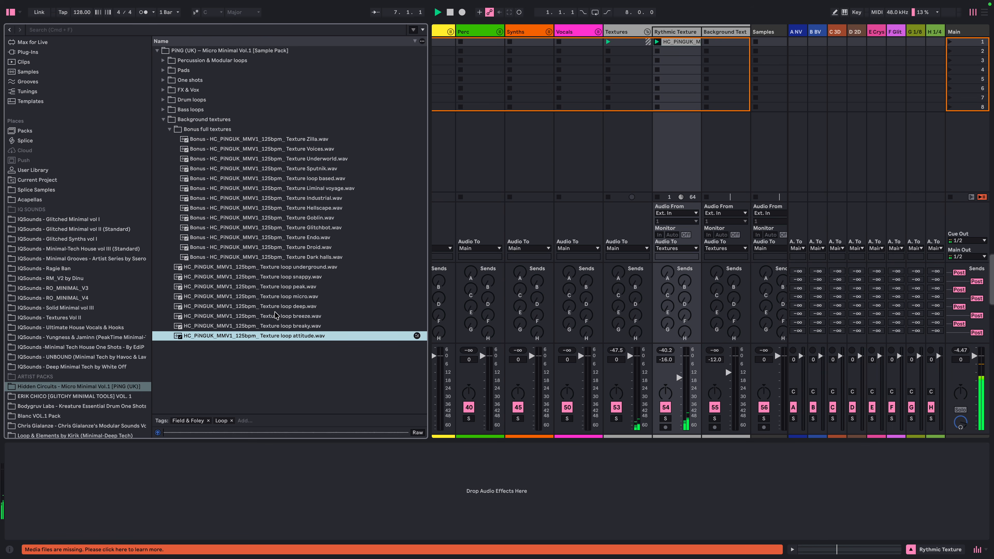
- Place Texture loop micro in the first clip slot of the Background Texture track and open the clip
{"action": "left_click", "coordinate": [273, 299]}
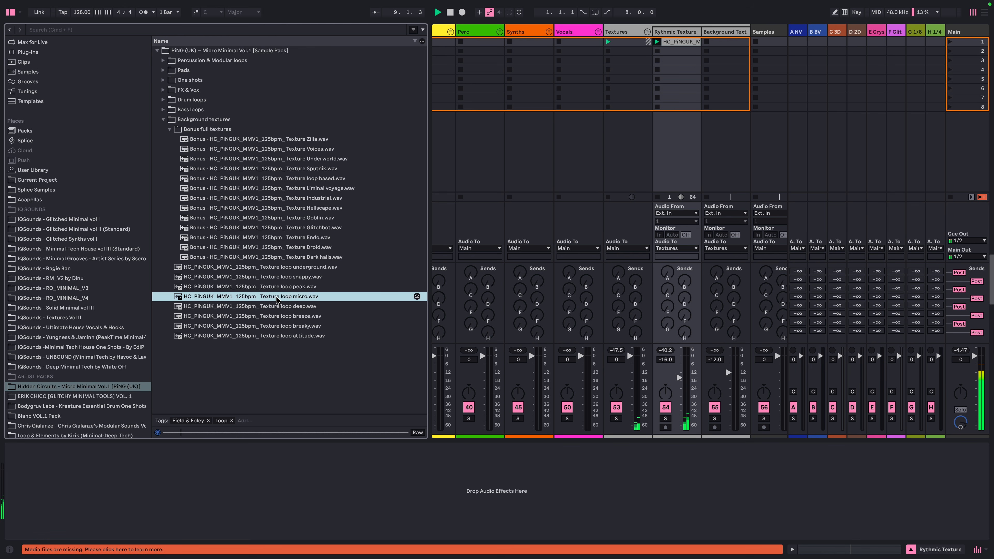
{"action": "left_click_drag", "start_coordinate": [277, 300], "coordinate": [708, 44]}
{"action": "double_click", "coordinate": [712, 43]}
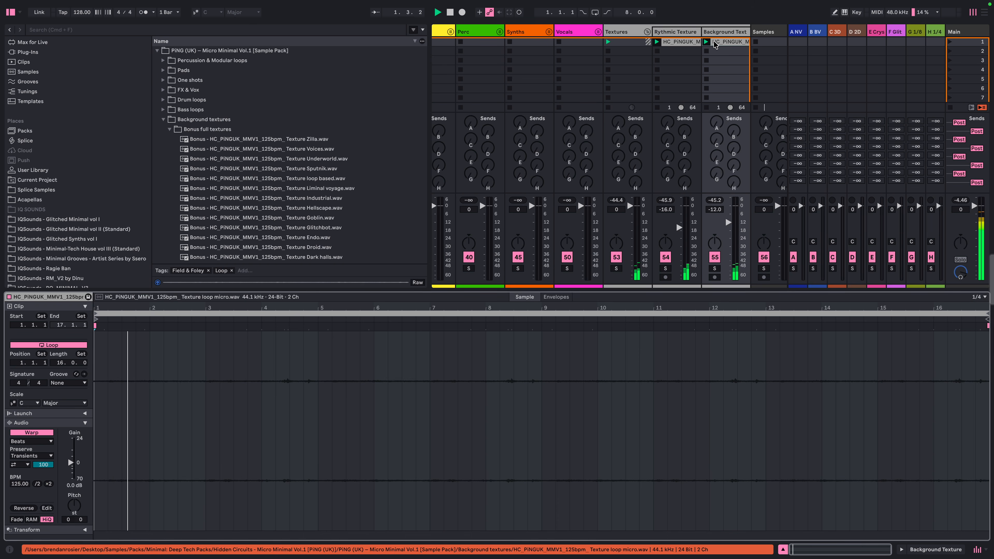
- Restart playback and shorten the micro texture clip's loop to its first bar
{"action": "key", "text": "space"}
{"action": "key", "text": "space"}
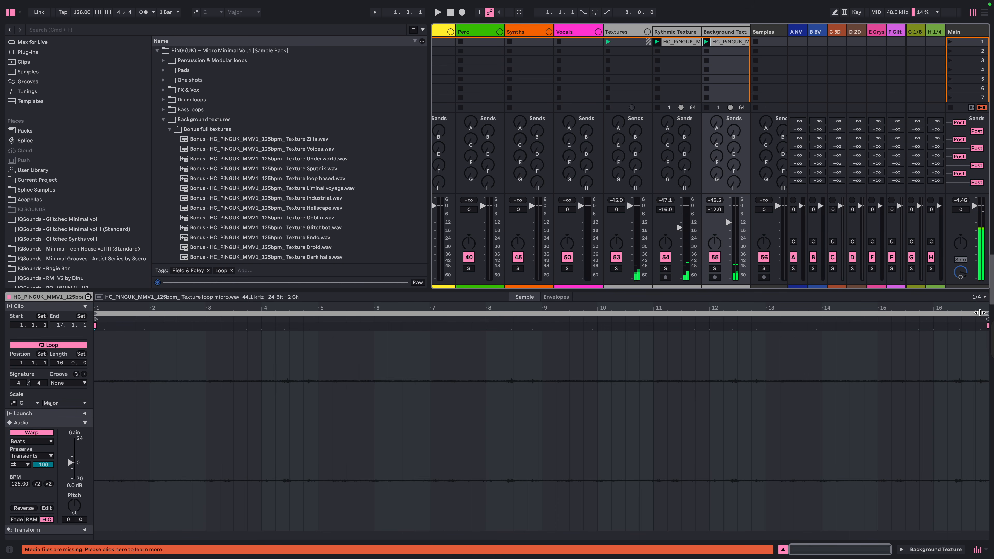
{"action": "mouse_move", "coordinate": [983, 312]}
{"action": "left_mouse_down"}
{"action": "mouse_move", "coordinate": [124, 351]}
{"action": "mouse_move", "coordinate": [153, 352]}
{"action": "left_mouse_up"}
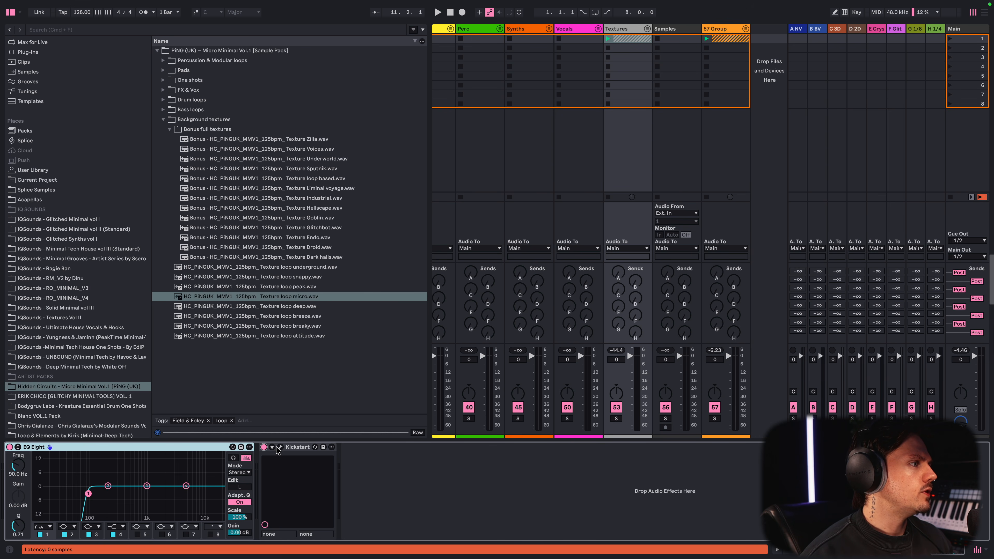
- Open the Kickstart plug-in on the Textures group
{"action": "left_click", "coordinate": [279, 448]}
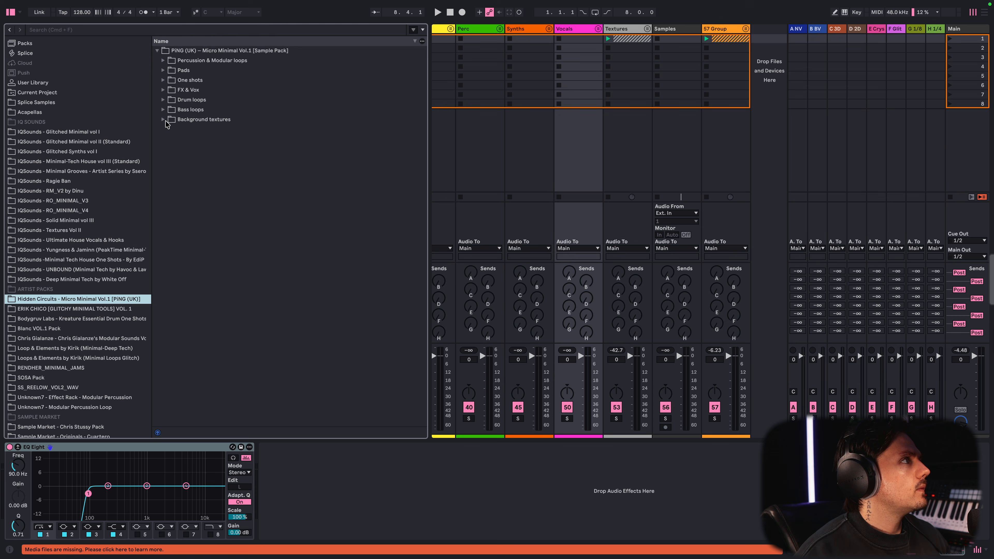
- Audition Tumba loop gm breeze and Perc loop stripped, and add Perc loop stripped to the Samples track's first slot
{"action": "left_click", "coordinate": [211, 60]}
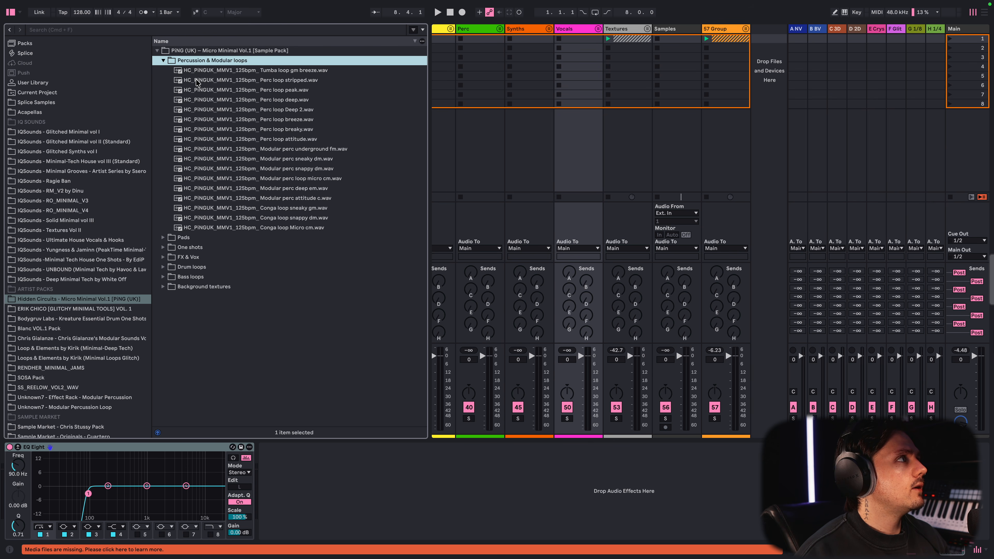
{"action": "left_click", "coordinate": [217, 73]}
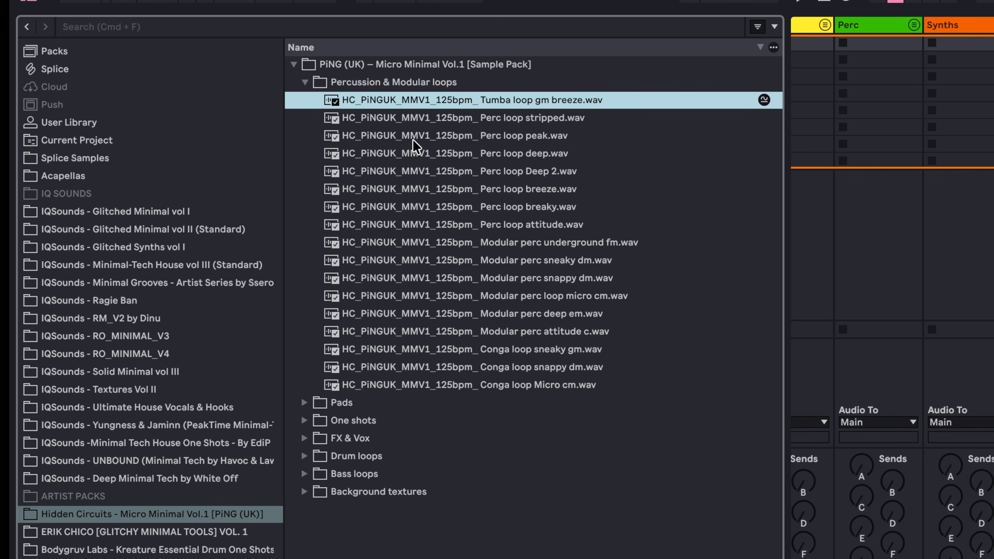
{"action": "left_click", "coordinate": [436, 118]}
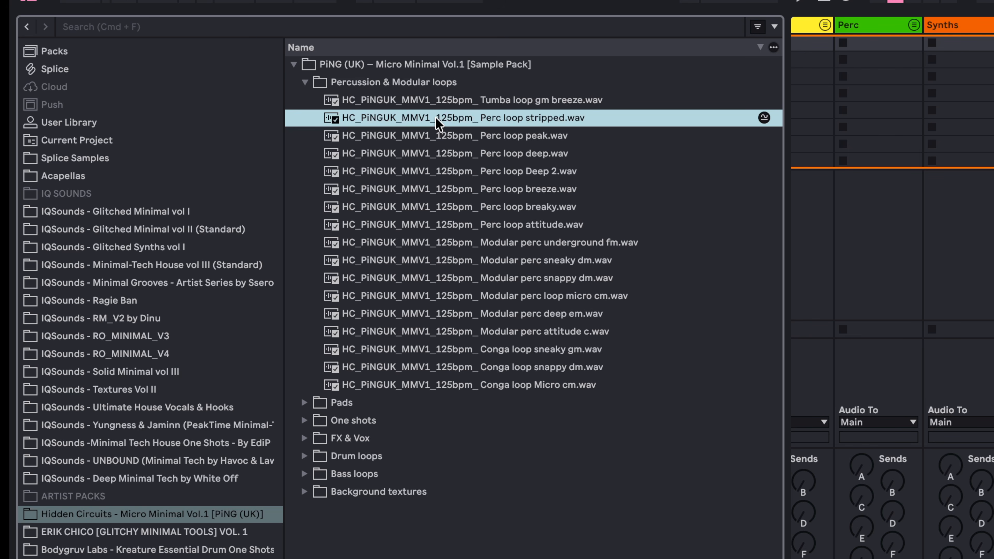
{"action": "left_click_drag", "start_coordinate": [517, 117], "coordinate": [992, 117]}
- Audition Perc loop deep, Perc loop breeze and Perc loop breaky
{"action": "left_click", "coordinate": [409, 152]}
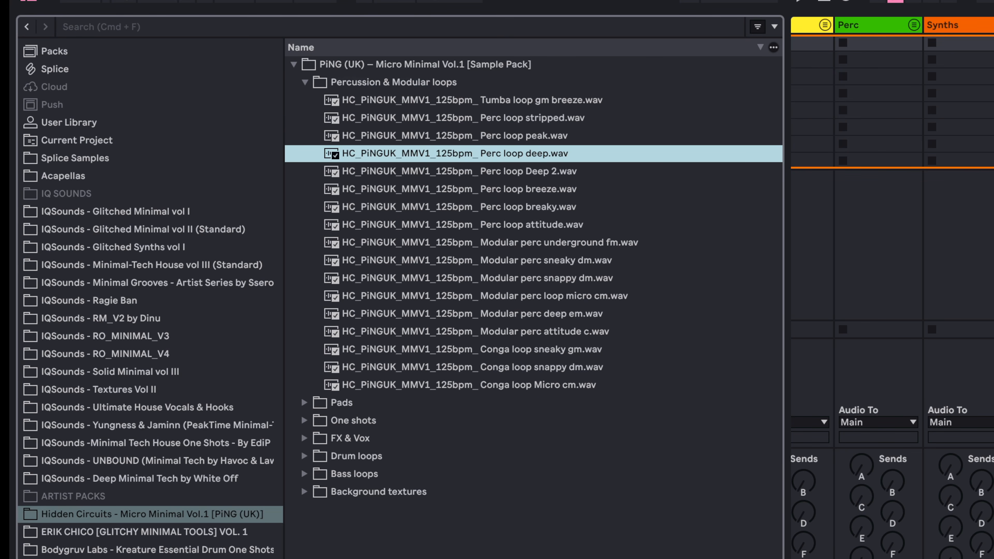
{"action": "left_click", "coordinate": [511, 190]}
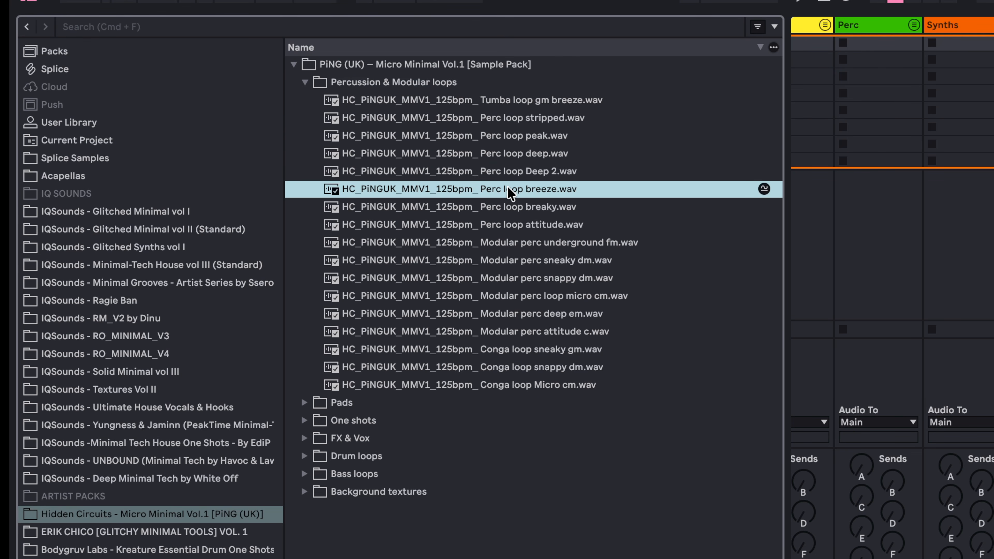
{"action": "left_click", "coordinate": [477, 210]}
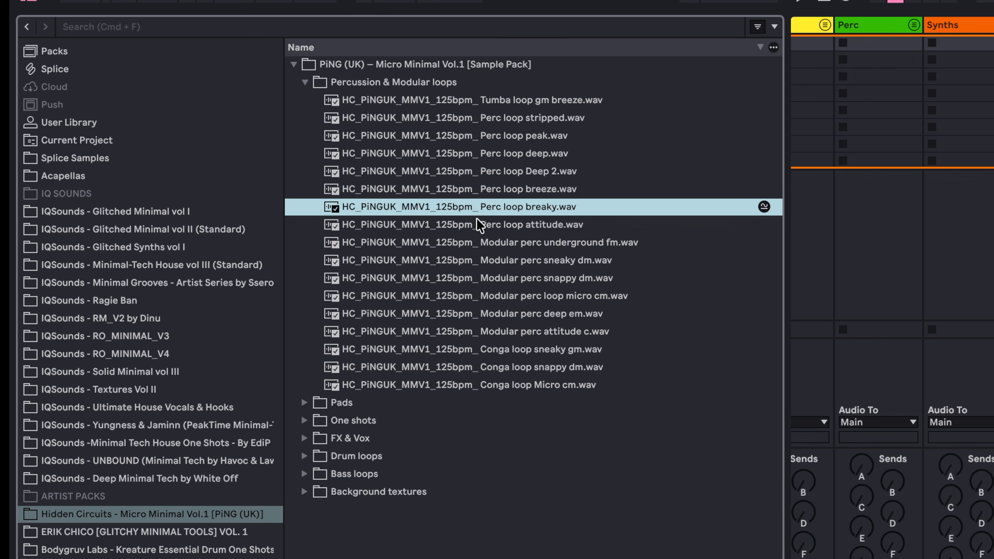
- Add the Modular perc underground fm and Modular perc sneaky dm loops to the Samples track's second and third slots
{"action": "left_click", "coordinate": [475, 249]}
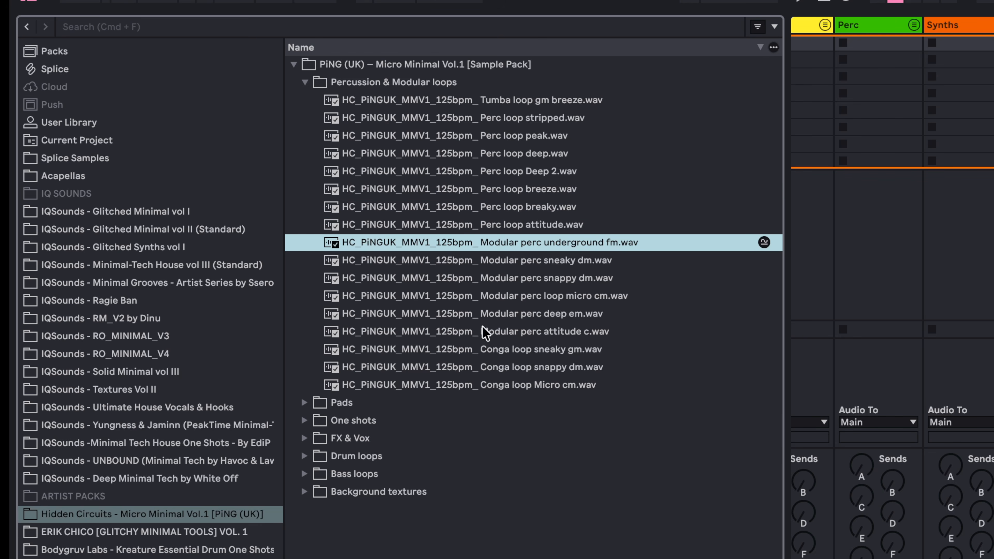
{"action": "left_click_drag", "start_coordinate": [449, 240], "coordinate": [992, 59]}
{"action": "left_click", "coordinate": [436, 267]}
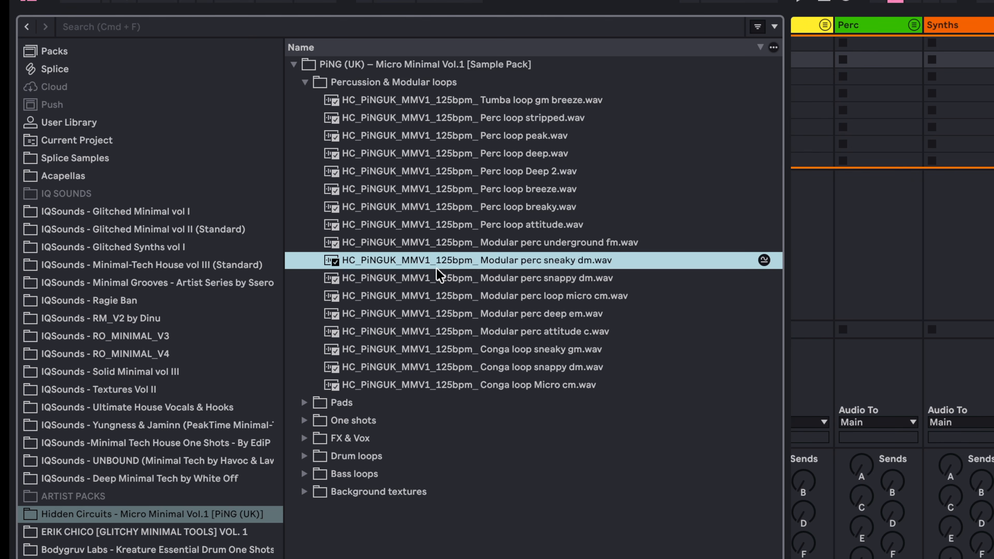
{"action": "left_click_drag", "start_coordinate": [439, 261], "coordinate": [992, 77]}
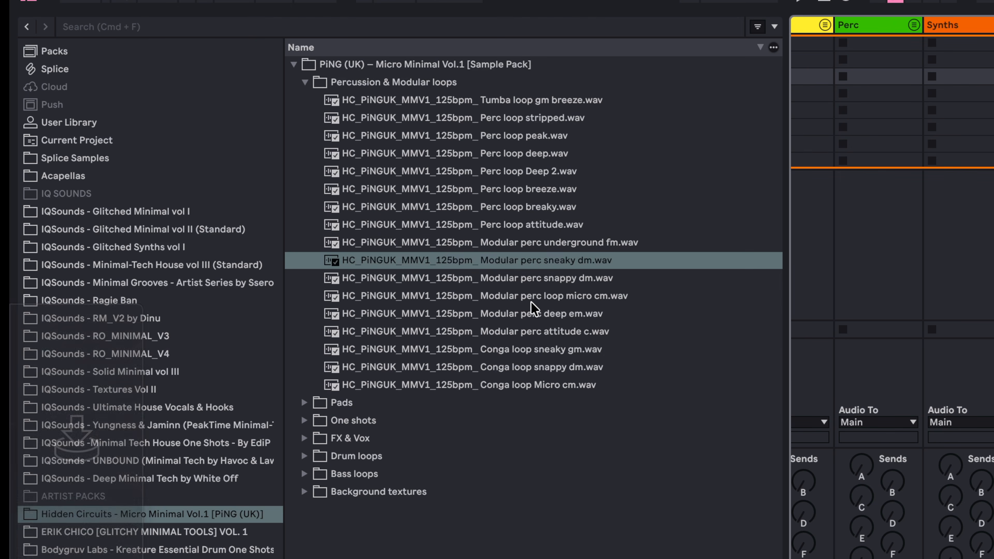
- Audition the Modular perc loop micro cm, snappy dm and deep em samples
{"action": "left_click", "coordinate": [485, 292]}
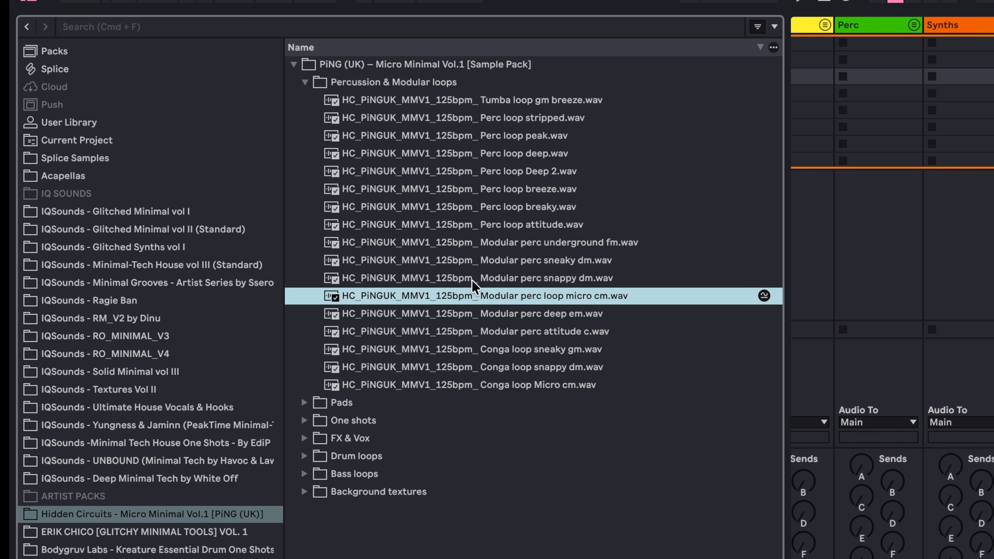
{"action": "left_click", "coordinate": [474, 279]}
{"action": "left_click", "coordinate": [478, 296]}
{"action": "left_click", "coordinate": [483, 314]}
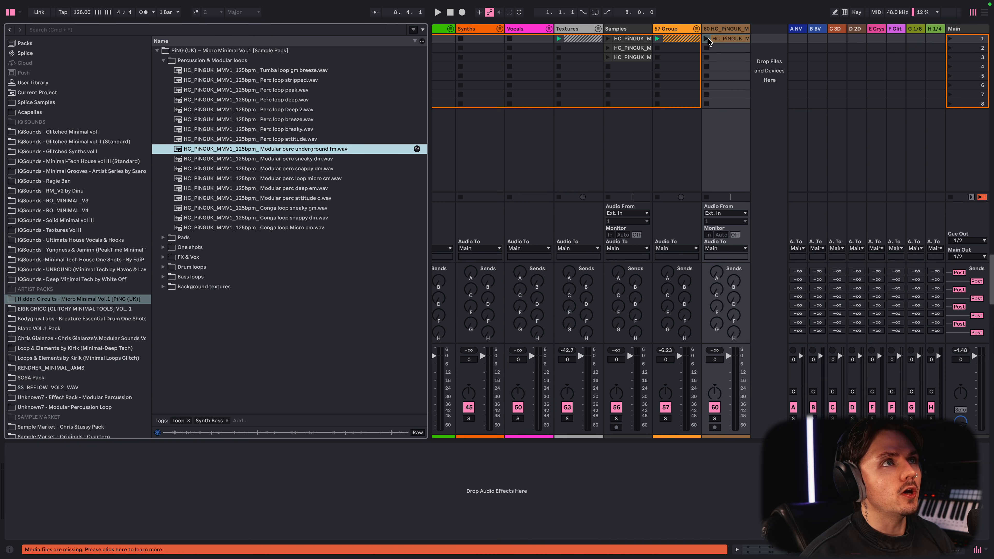
- Launch and open the Modular perc deep em clip on track 60, and shorten its loop to the first bar
{"action": "left_click", "coordinate": [707, 38]}
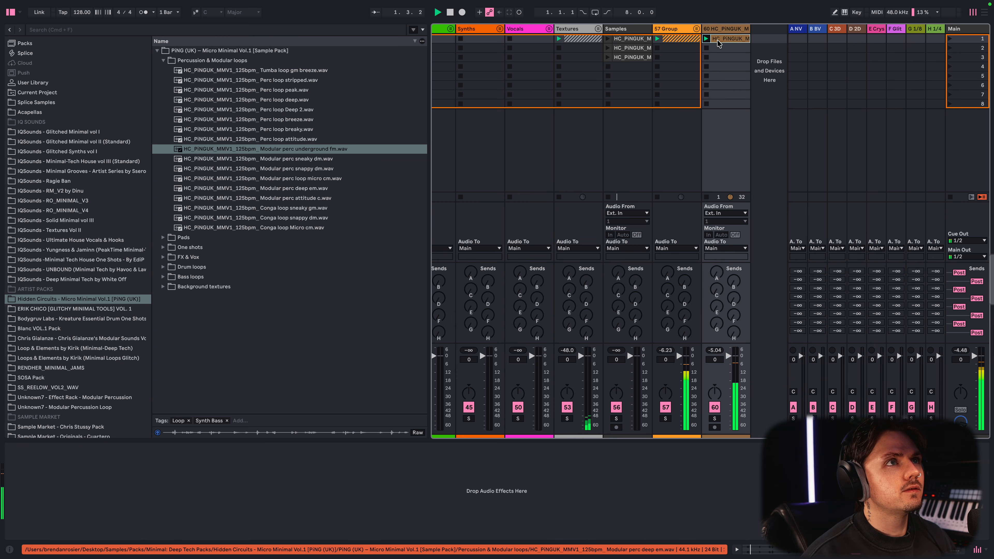
{"action": "double_click", "coordinate": [723, 38]}
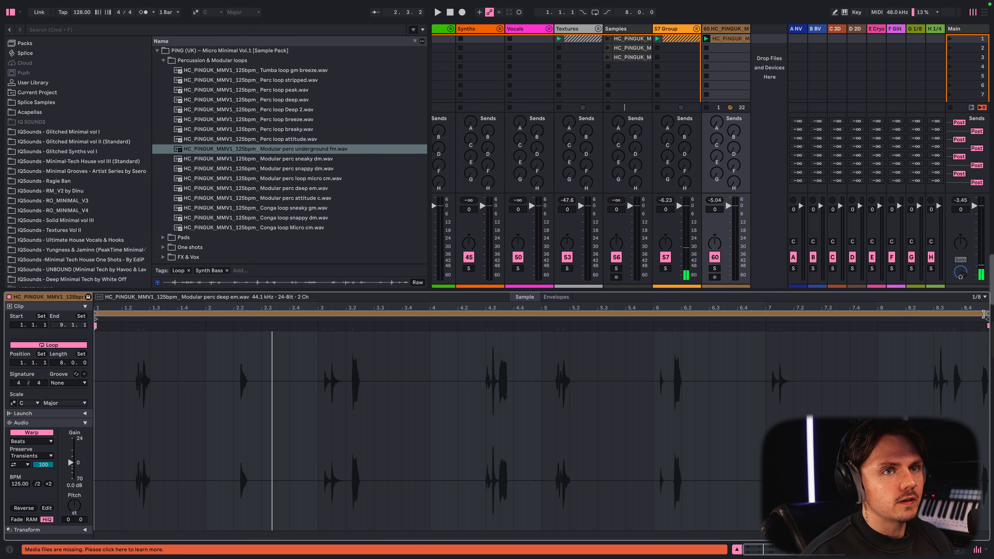
{"action": "left_click_drag", "start_coordinate": [983, 315], "coordinate": [207, 379]}
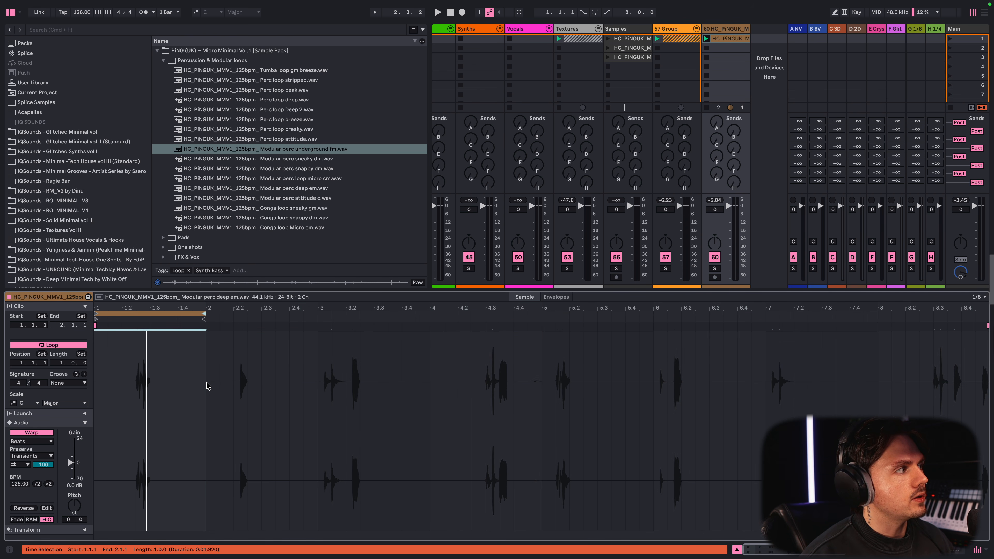
{"action": "key", "text": "space"}
- Raise track 60's send A and draw a dip in its clip's gain envelope at the start of the 1.2.3 hit
{"action": "left_click_drag", "start_coordinate": [716, 122], "coordinate": [717, 110]}
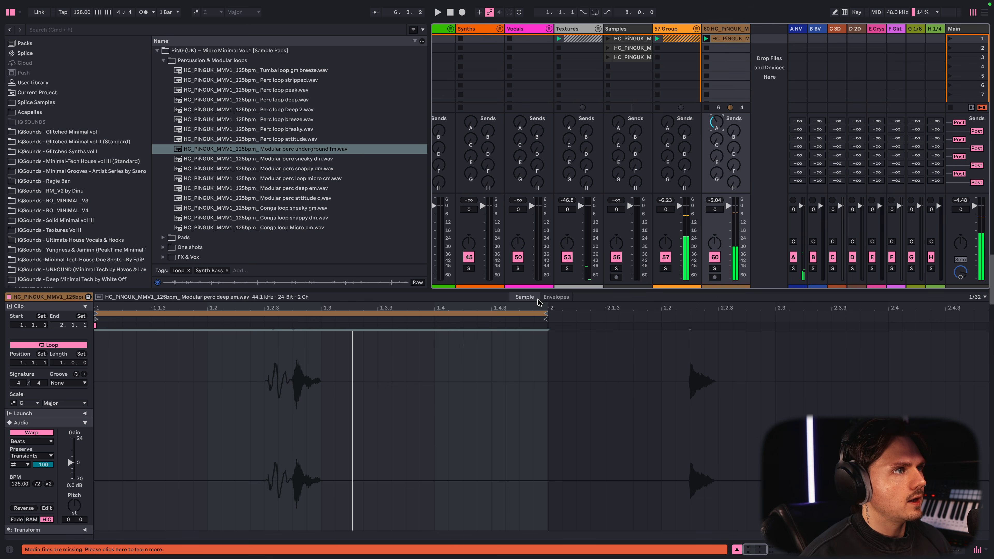
{"action": "left_click", "coordinate": [550, 298]}
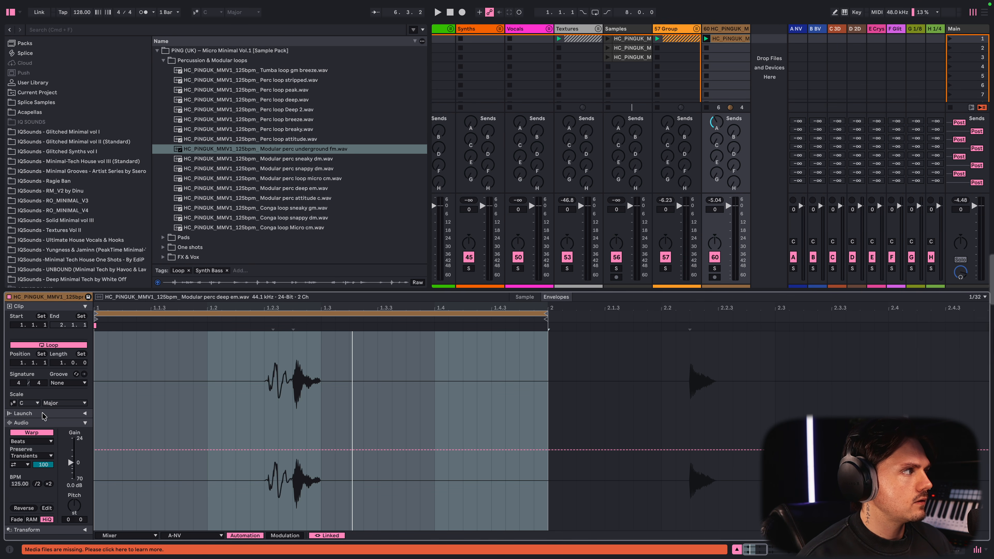
{"action": "left_click", "coordinate": [71, 464]}
{"action": "left_click", "coordinate": [308, 336]}
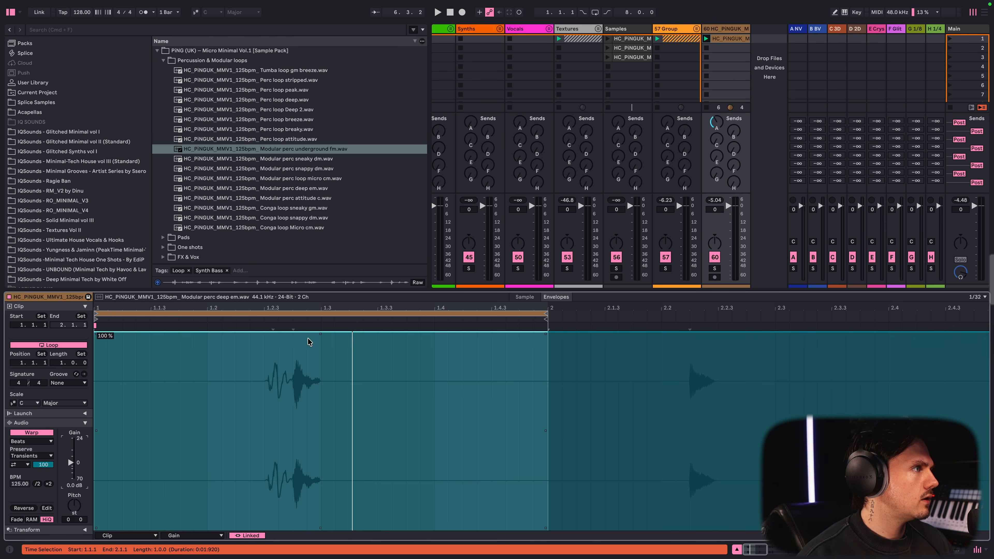
{"action": "left_click", "coordinate": [293, 332]}
{"action": "left_click_drag", "start_coordinate": [269, 332], "coordinate": [278, 469]}
{"action": "key", "text": "space"}
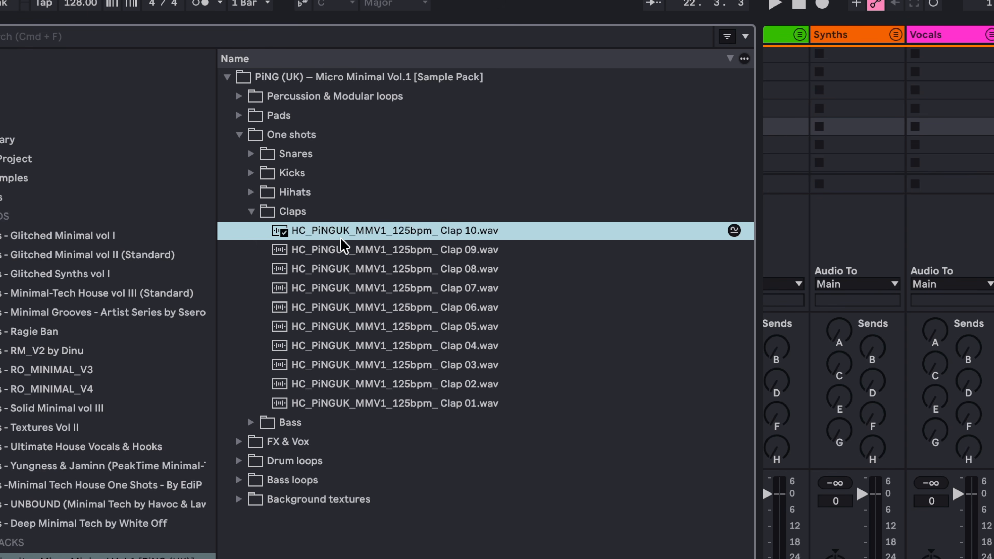
- Audition the Clap 08, Clap 06 and Clap 04 one-shots, and collapse the Claps folder
{"action": "left_click", "coordinate": [393, 269]}
{"action": "left_click", "coordinate": [394, 307]}
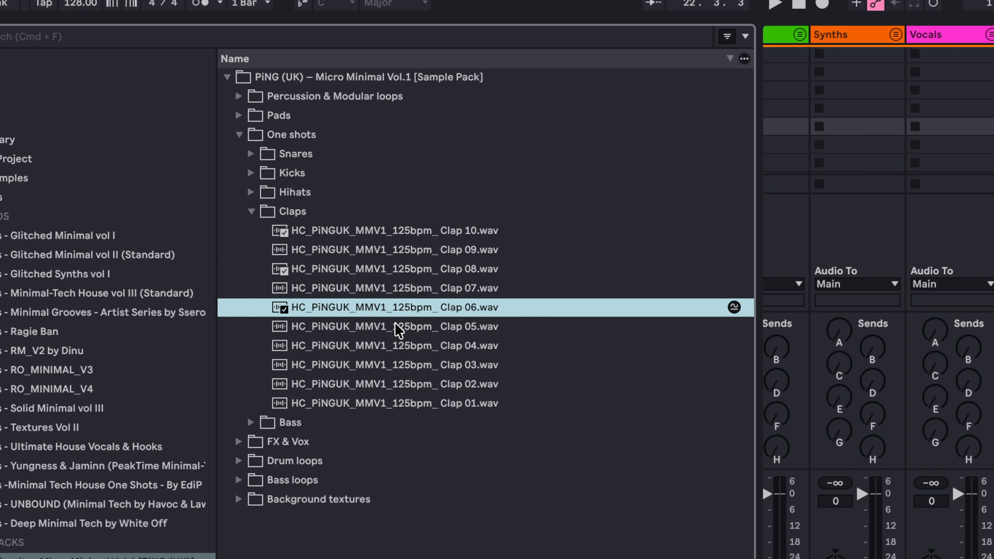
{"action": "left_click", "coordinate": [393, 346]}
{"action": "key", "text": "space"}
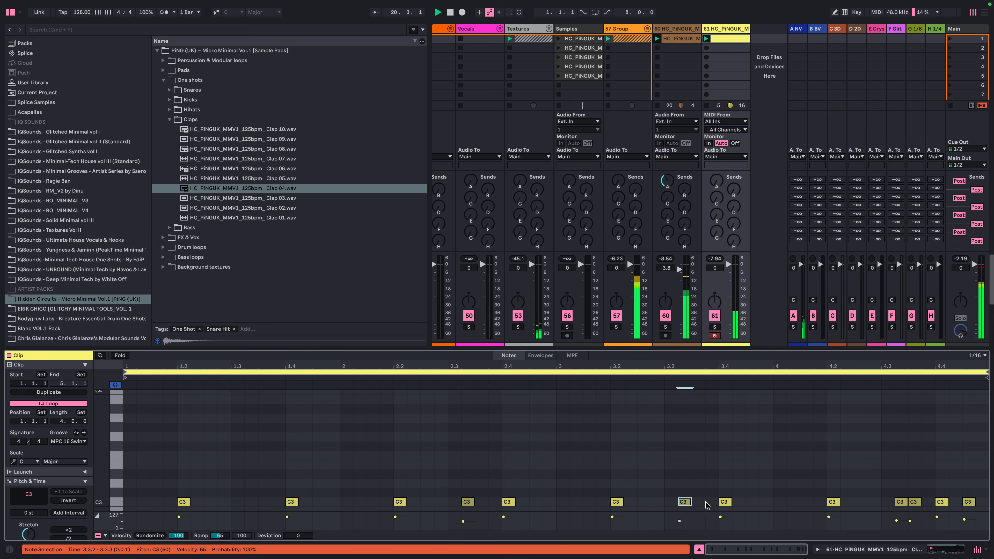
{"action": "left_click_drag", "start_coordinate": [576, 364], "coordinate": [576, 388]}
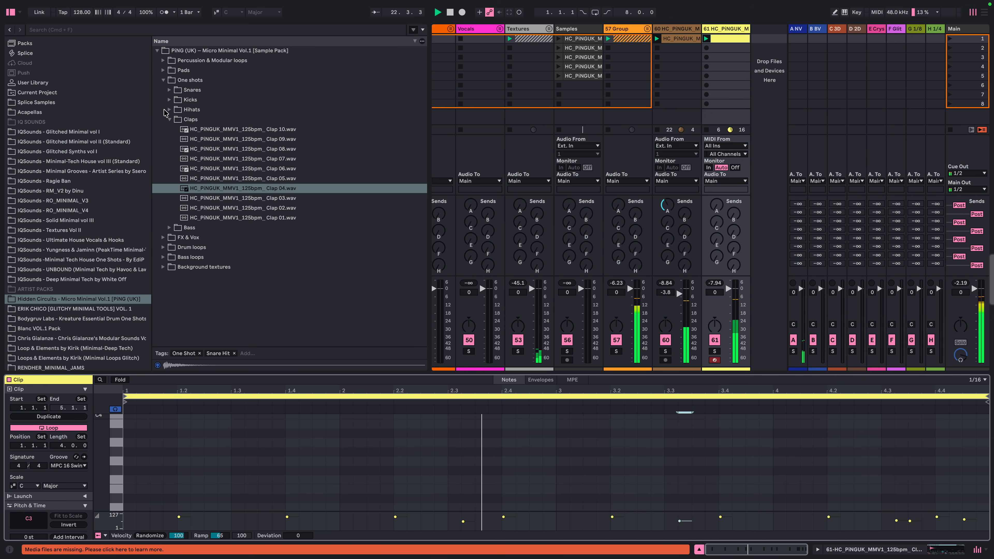
{"action": "left_click", "coordinate": [169, 120]}
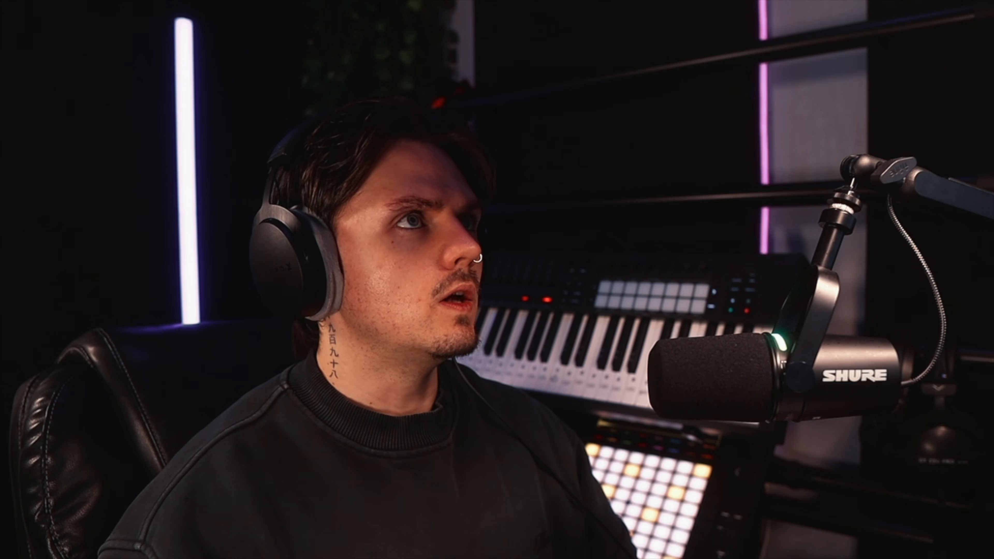
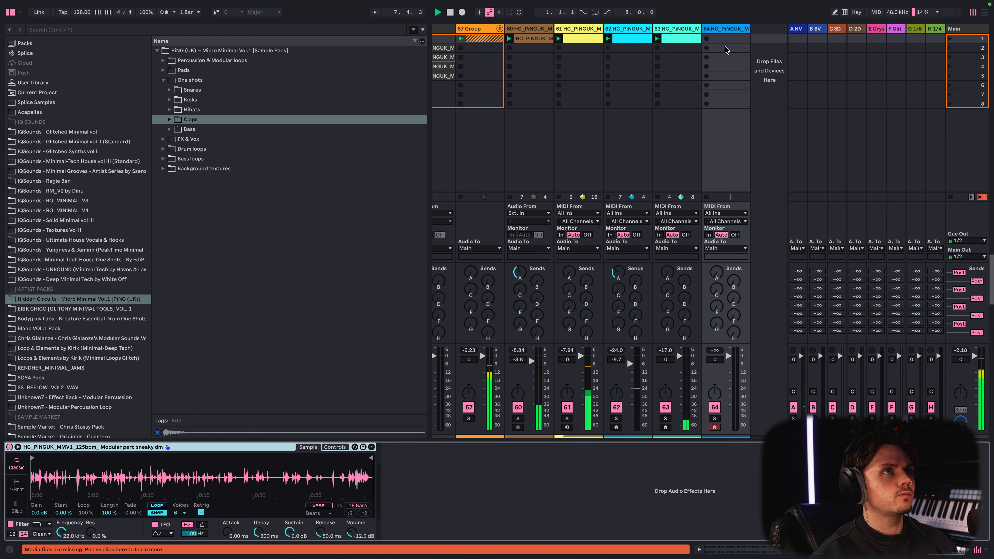
- Create, launch and open an empty MIDI clip in track 64's first slot, with its Modular perc sneaky dm sampler in Slice mode
{"action": "double_click", "coordinate": [727, 39]}
{"action": "left_click", "coordinate": [733, 29]}
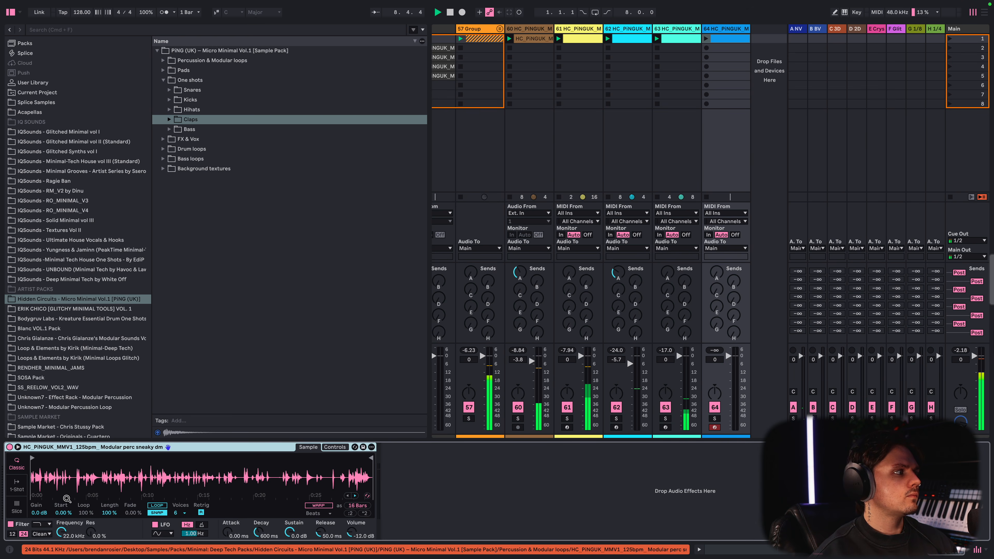
{"action": "left_click", "coordinate": [706, 39]}
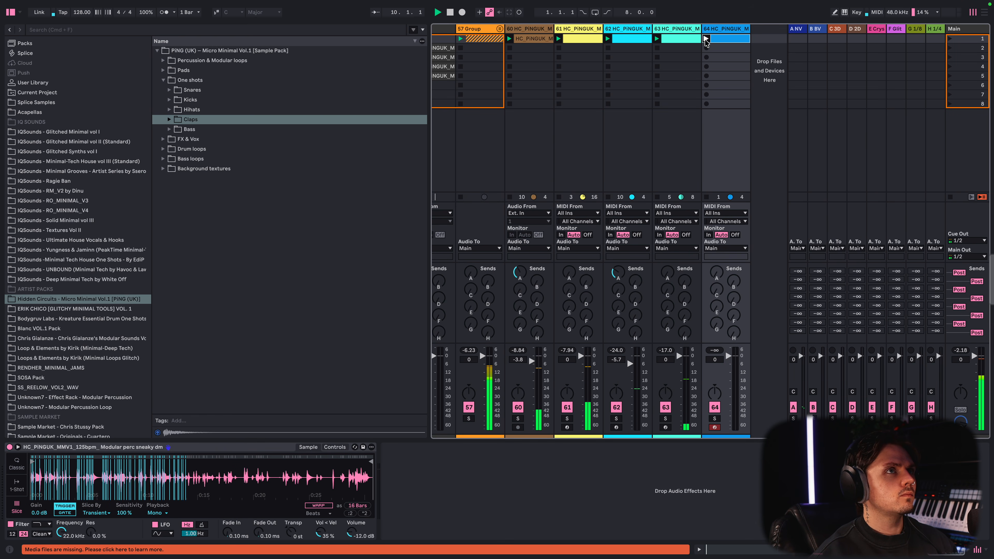
{"action": "left_click", "coordinate": [721, 38]}
- Audition the slices on A3 and G#3, and place a G#3 note at 1.3.3 in track 64's clip
{"action": "left_click", "coordinate": [110, 442]}
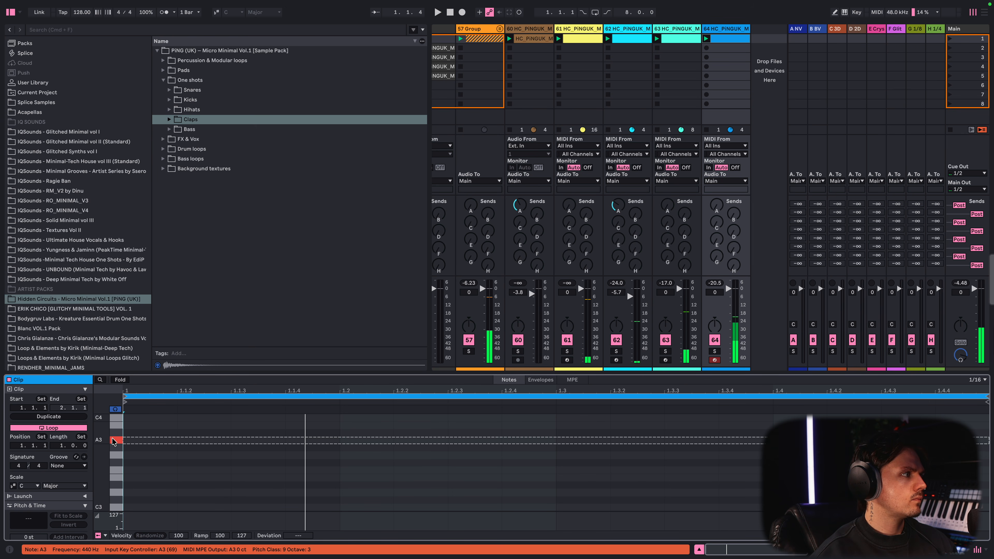
{"action": "left_click", "coordinate": [117, 449]}
{"action": "left_click", "coordinate": [117, 450]}
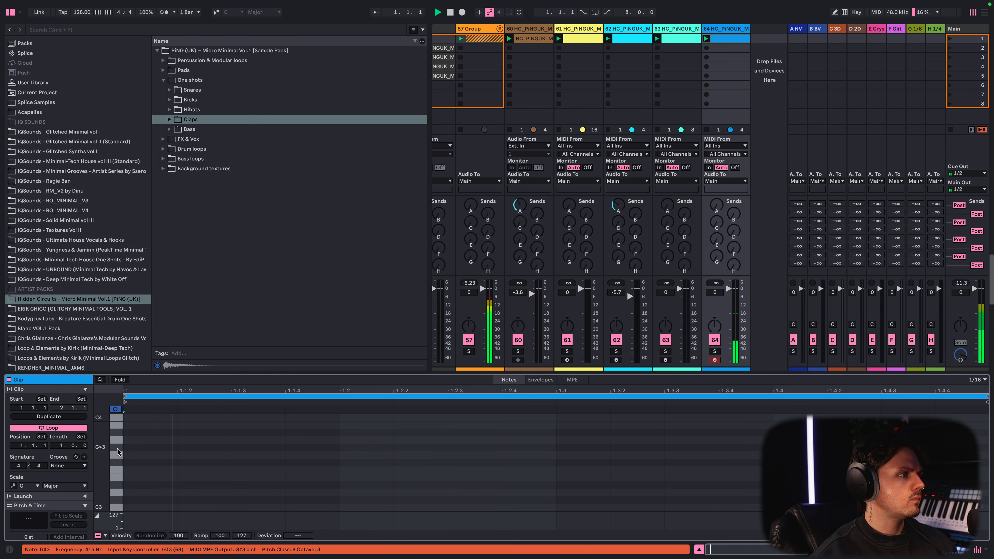
{"action": "double_click", "coordinate": [472, 449]}
{"action": "key", "text": "Right"}
{"action": "key", "text": "Right"}
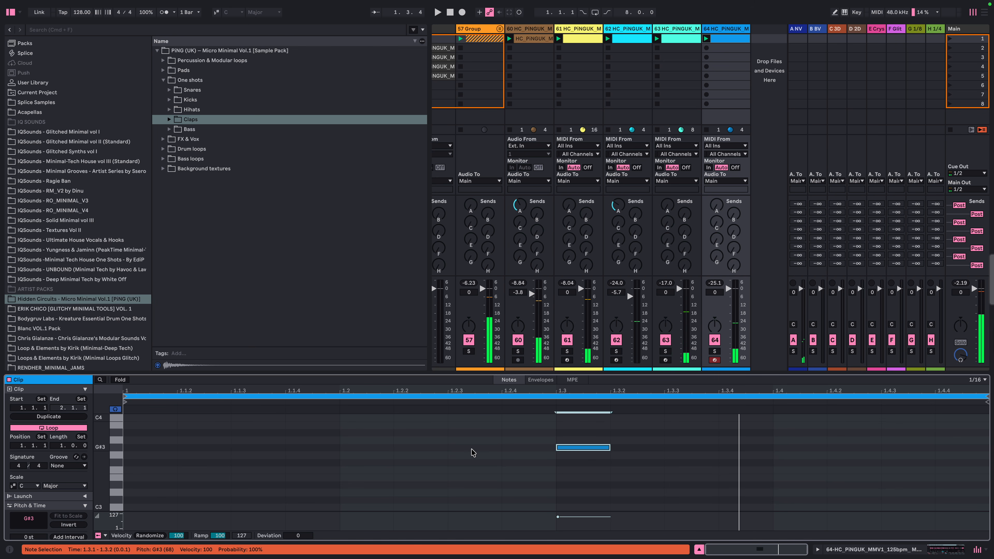
{"action": "key", "text": "Right"}
{"action": "key", "text": "Right"}
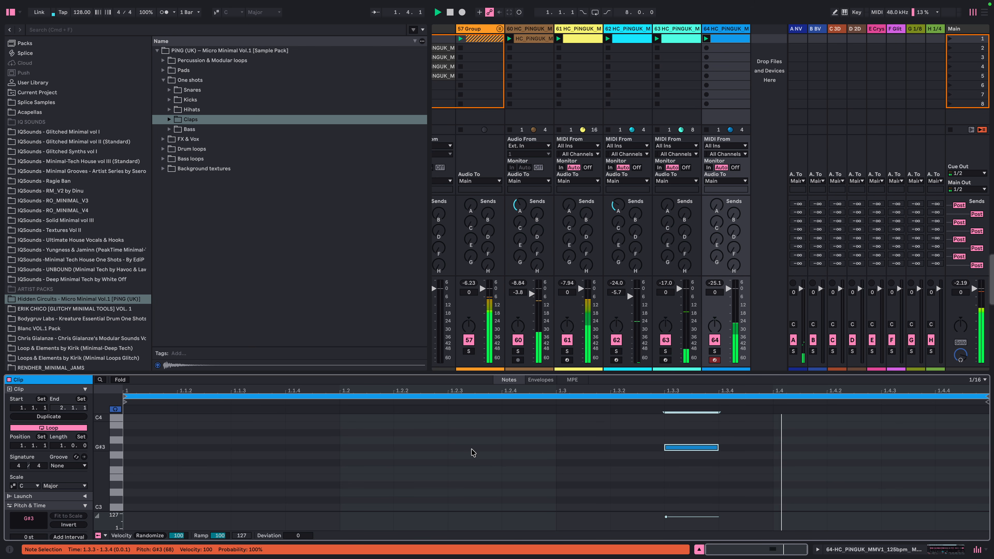
{"action": "key", "text": "Right"}
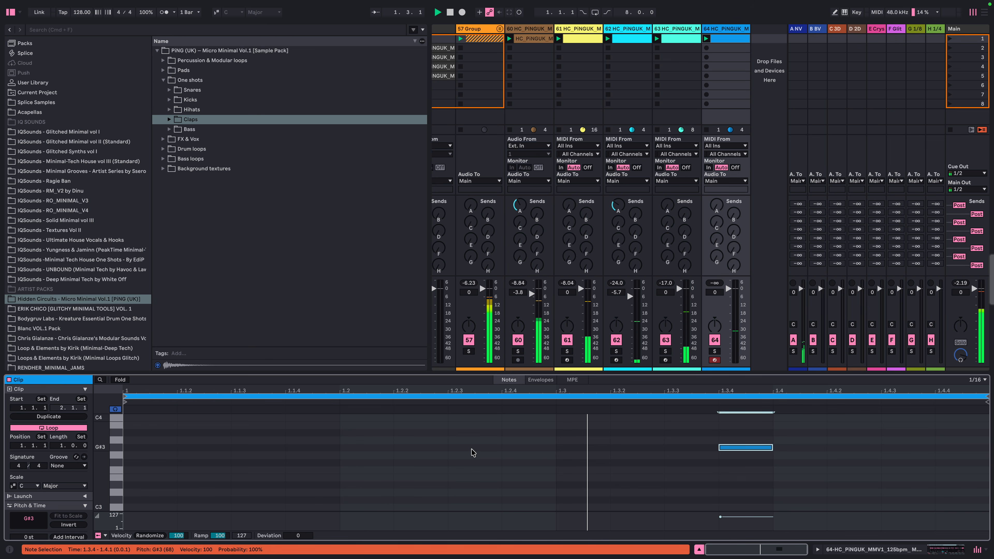
{"action": "key", "text": "Left"}
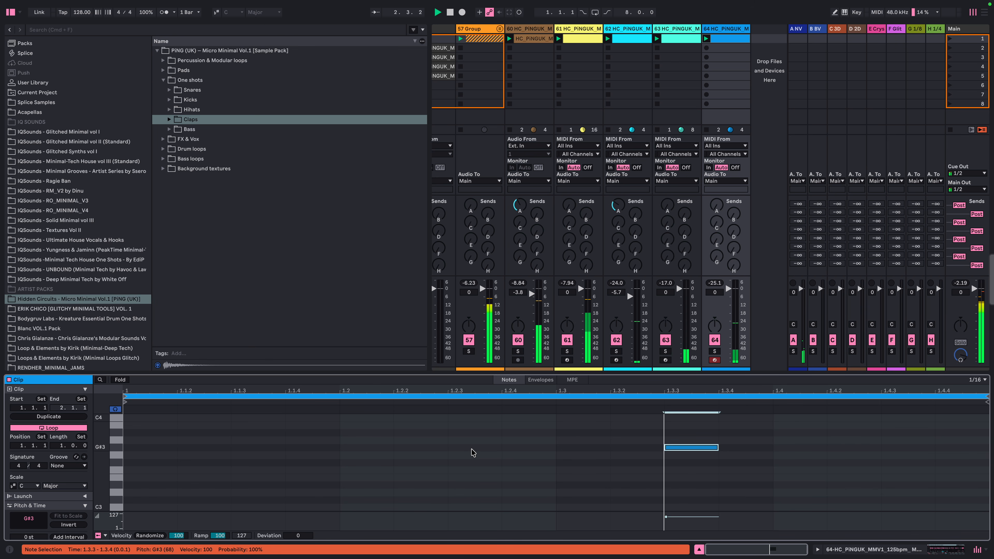
- Double track 64's clip to two bars, replacing the first bar's G#3 note with D#3 at 1.3.3 and D3 at 1.4.3
{"action": "left_click", "coordinate": [33, 417]}
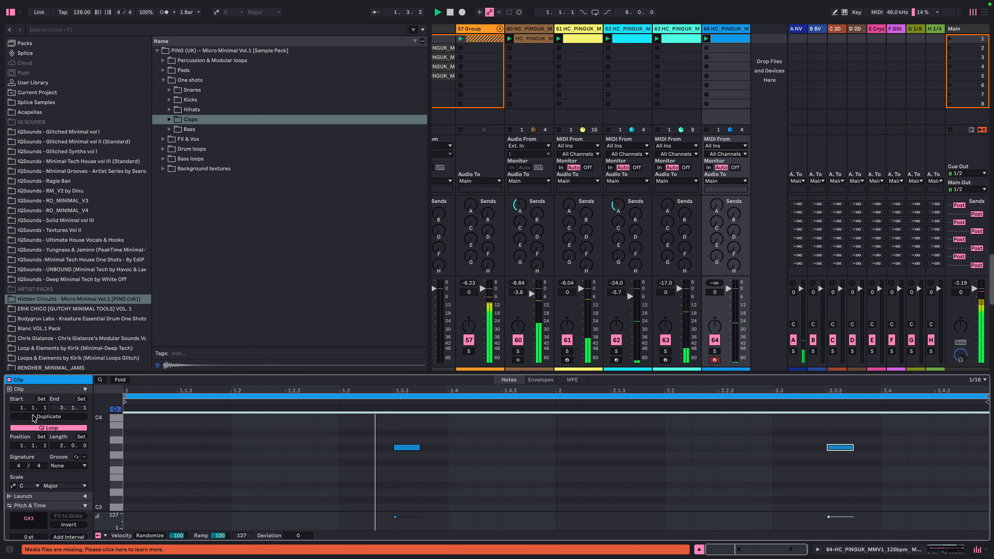
{"action": "key", "text": "Delete"}
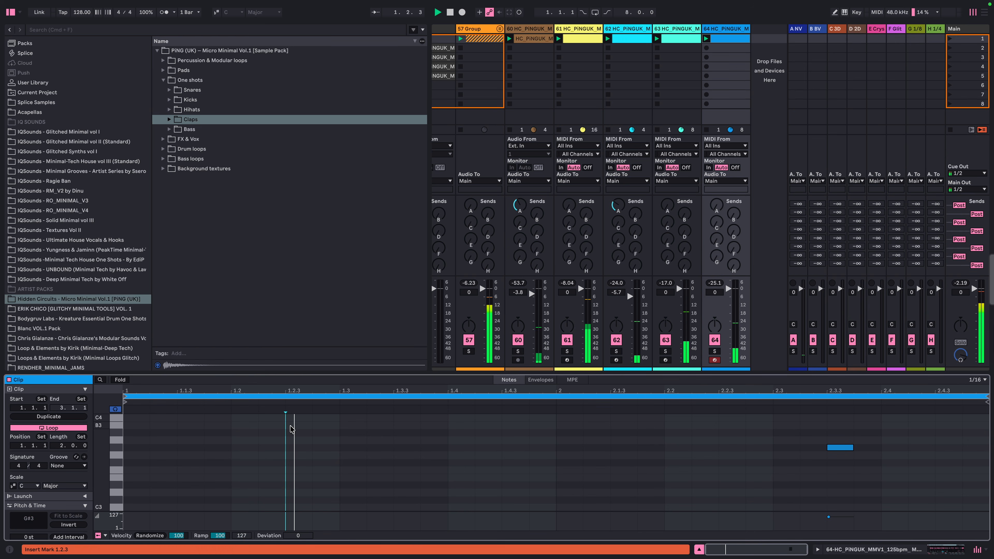
{"action": "left_click", "coordinate": [368, 481]}
{"action": "double_click", "coordinate": [369, 485]}
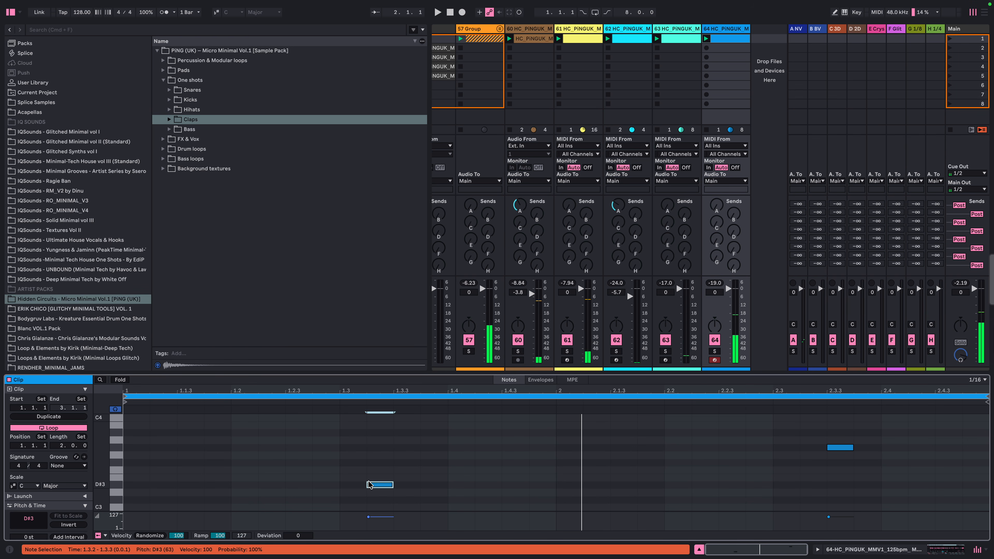
{"action": "key", "text": "space"}
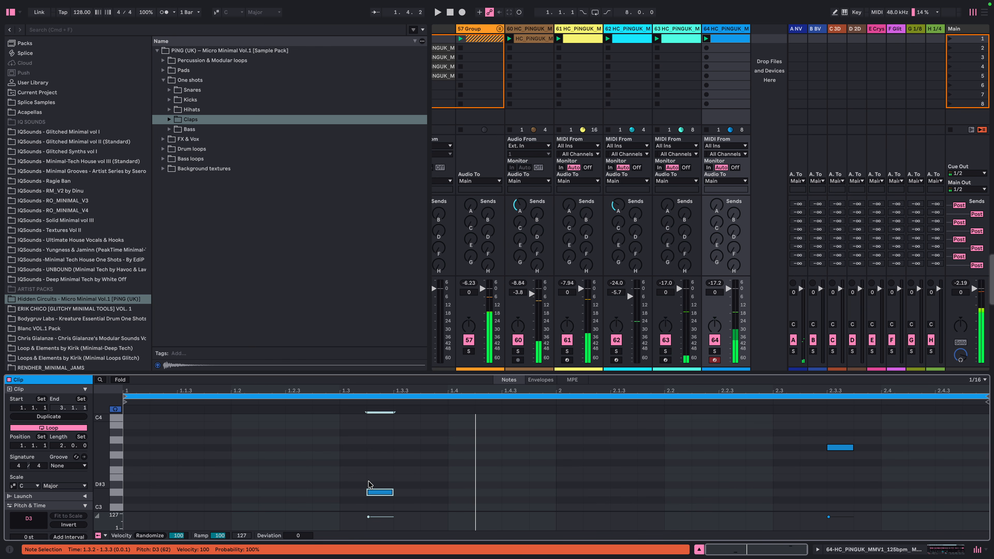
{"action": "key", "text": "Right"}
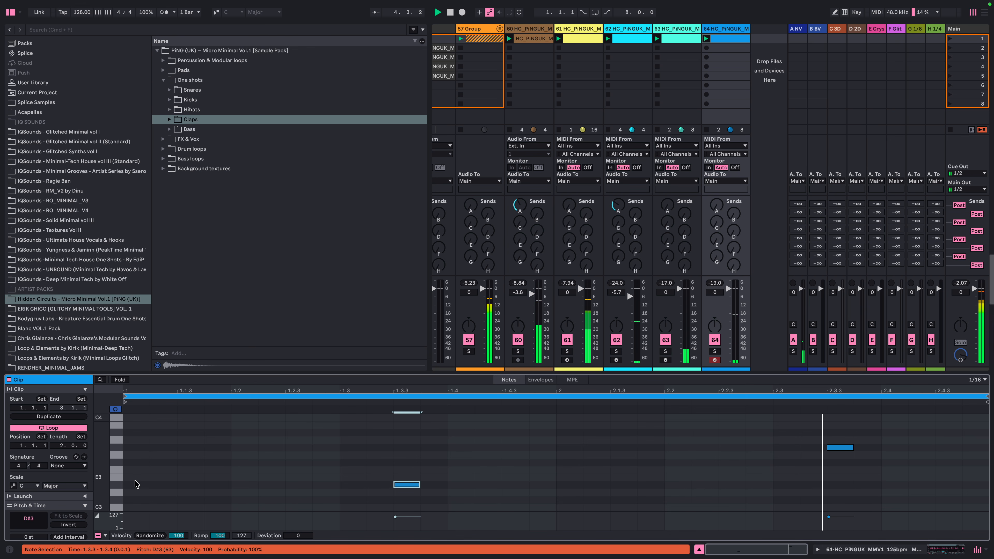
{"action": "left_click", "coordinate": [117, 493]}
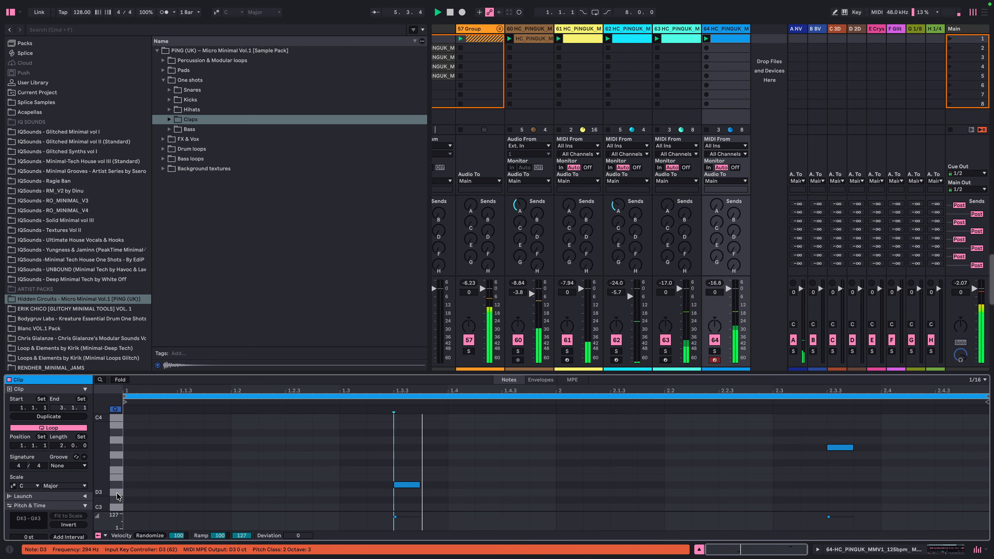
{"action": "double_click", "coordinate": [510, 494]}
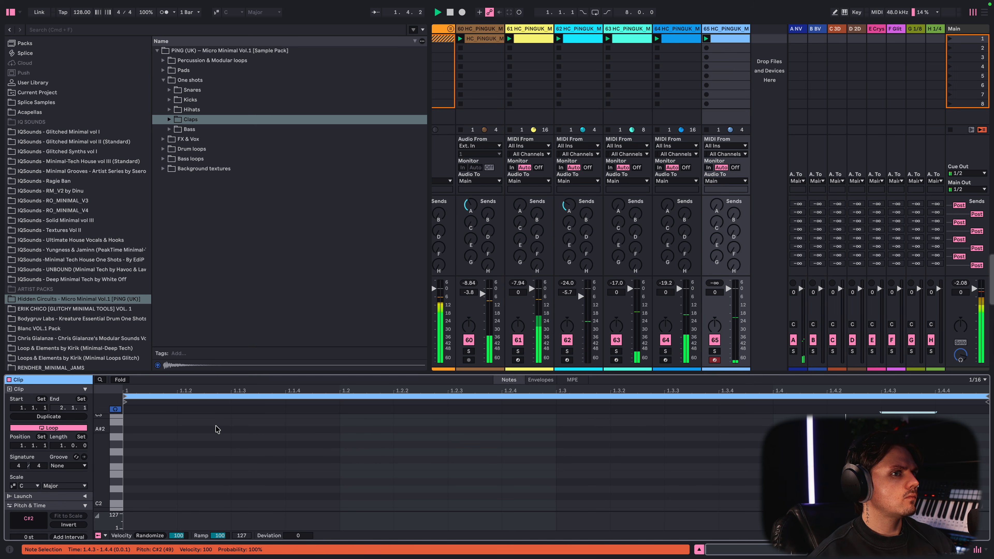
- Double the loop of track 65's clip to two bars and enlarge the note editor
{"action": "left_click", "coordinate": [46, 418]}
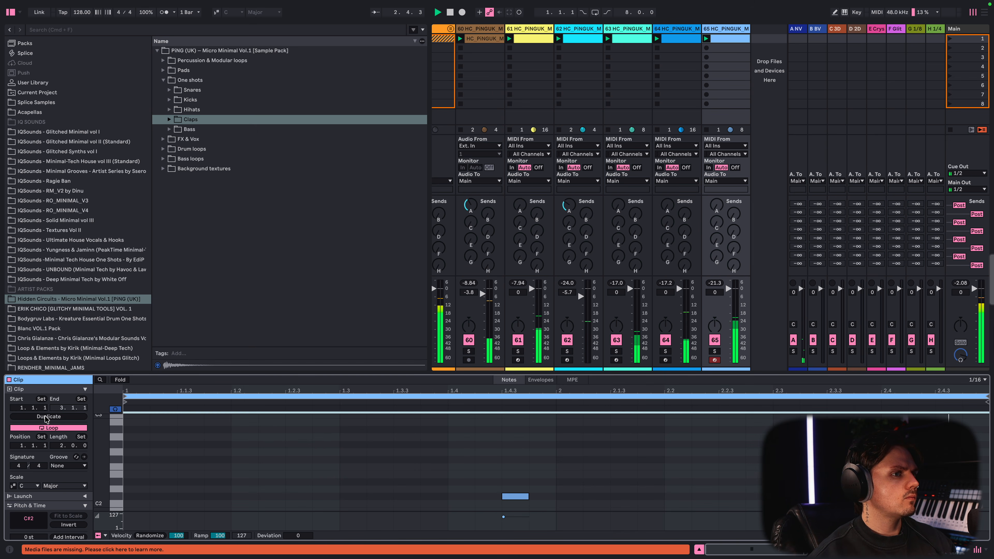
{"action": "left_click_drag", "start_coordinate": [348, 373], "coordinate": [348, 247]}
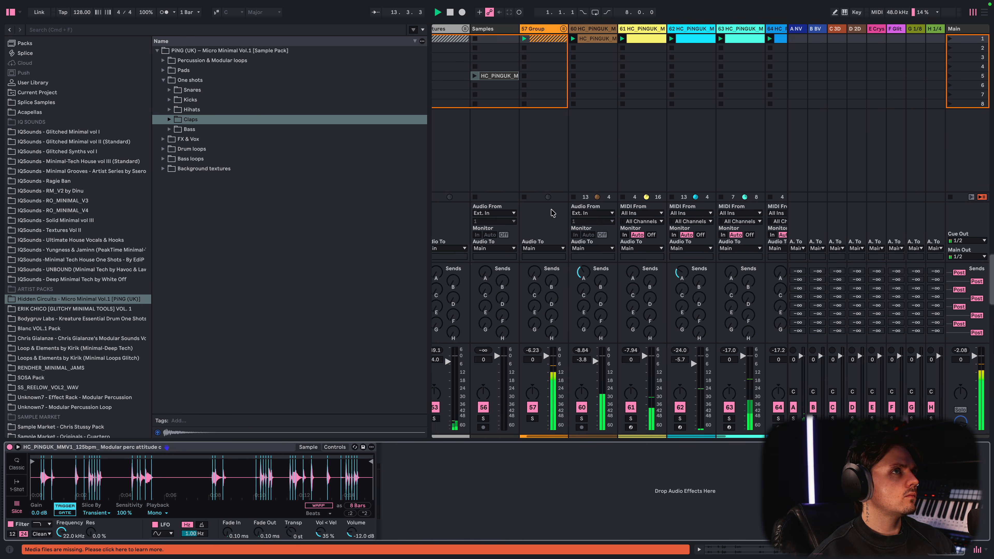
- Add MIDI track 66, and create and launch a clip in its first slot
{"action": "key", "text": "super+shift+t"}
{"action": "double_click", "coordinate": [711, 39]}
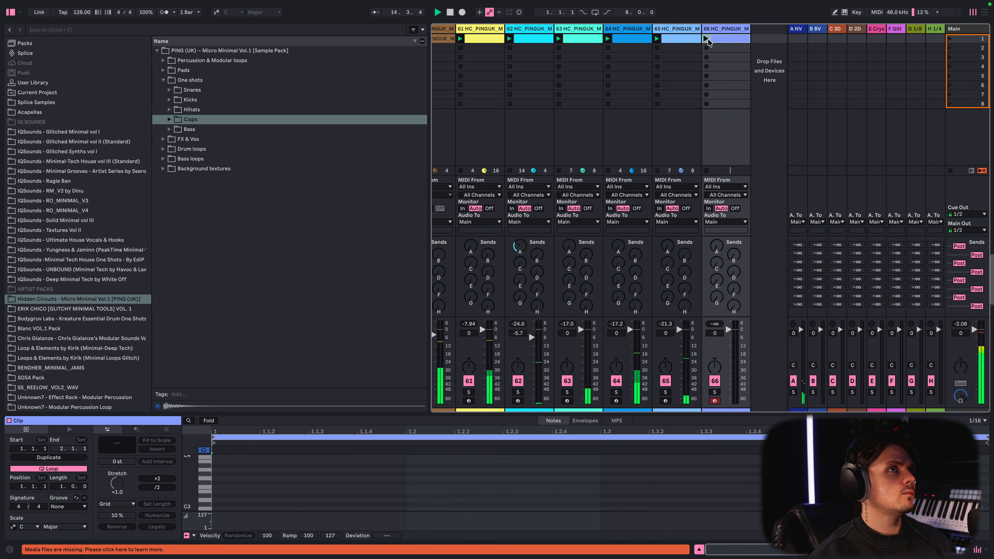
{"action": "key", "text": "super+v"}
{"action": "key", "text": "space"}
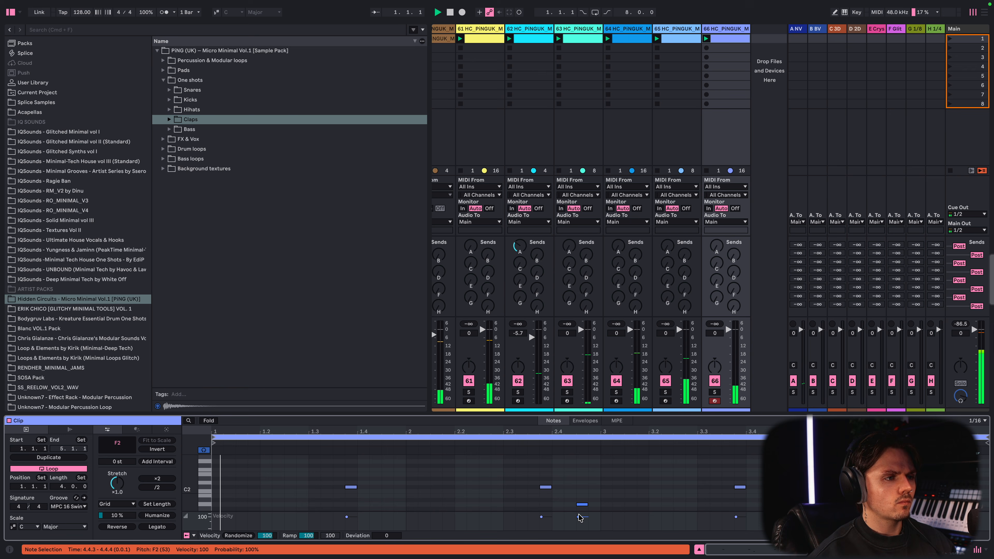
- Delete the A1 note at 2.4.3 and the C2 note within beat 2.3 from track 66's clip
{"action": "left_click_drag", "start_coordinate": [580, 518], "coordinate": [580, 522]}
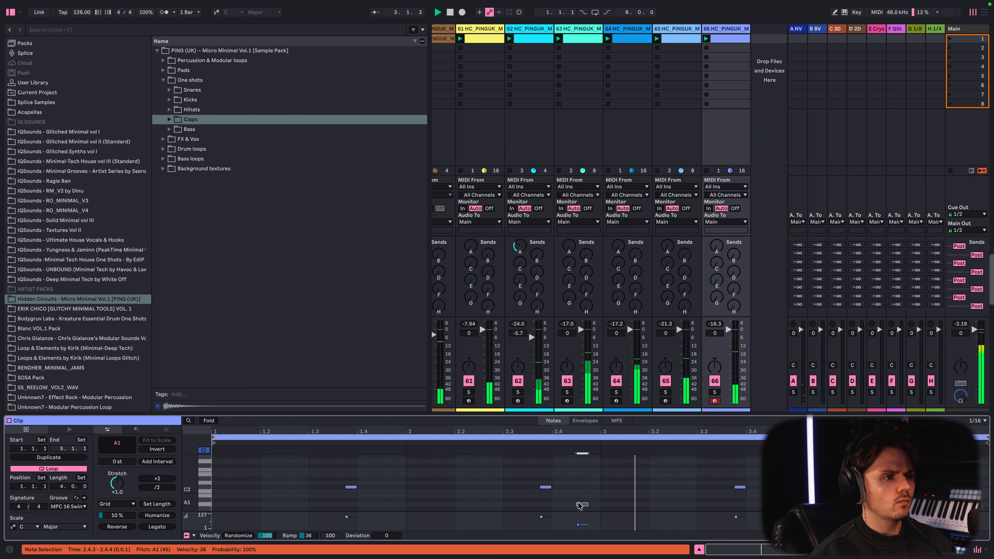
{"action": "left_click_drag", "start_coordinate": [574, 499], "coordinate": [595, 514]}
{"action": "key", "text": "Delete"}
{"action": "key", "text": "space"}
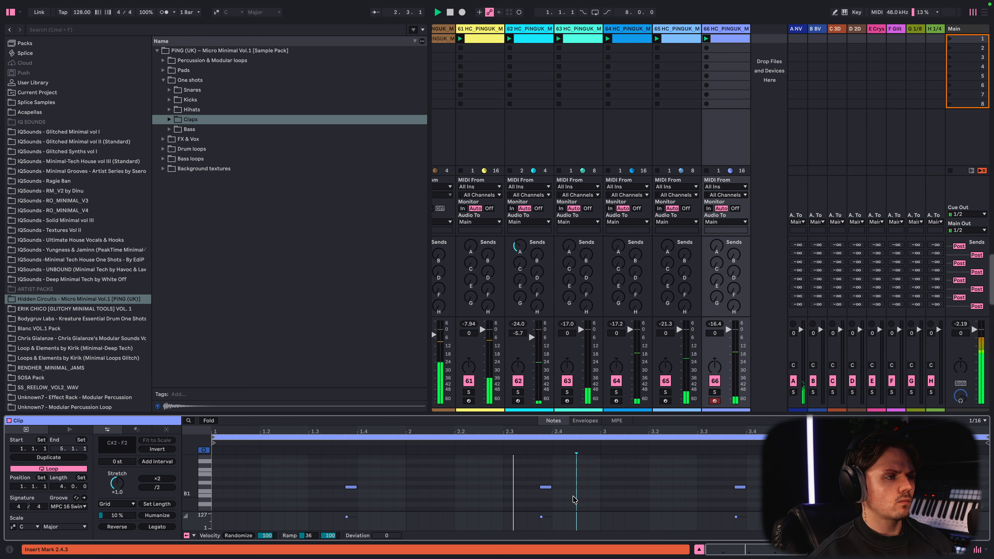
{"action": "left_click_drag", "start_coordinate": [512, 503], "coordinate": [640, 485]}
{"action": "key", "text": "Delete"}
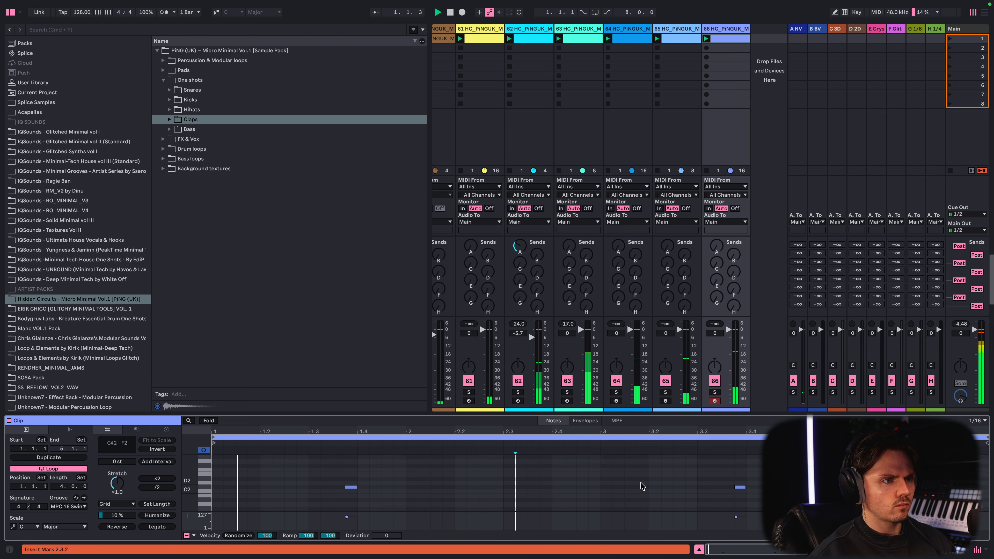
- Group tracks 61 to 66, and fold the new group in the arrangement
{"action": "left_click", "coordinate": [481, 35]}
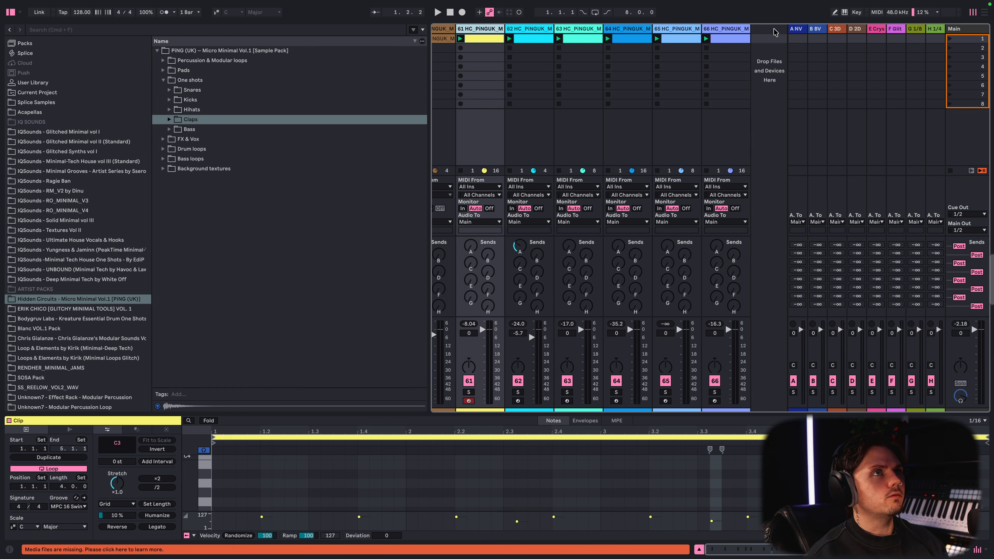
{"action": "left_click", "coordinate": [725, 35], "text": "shift"}
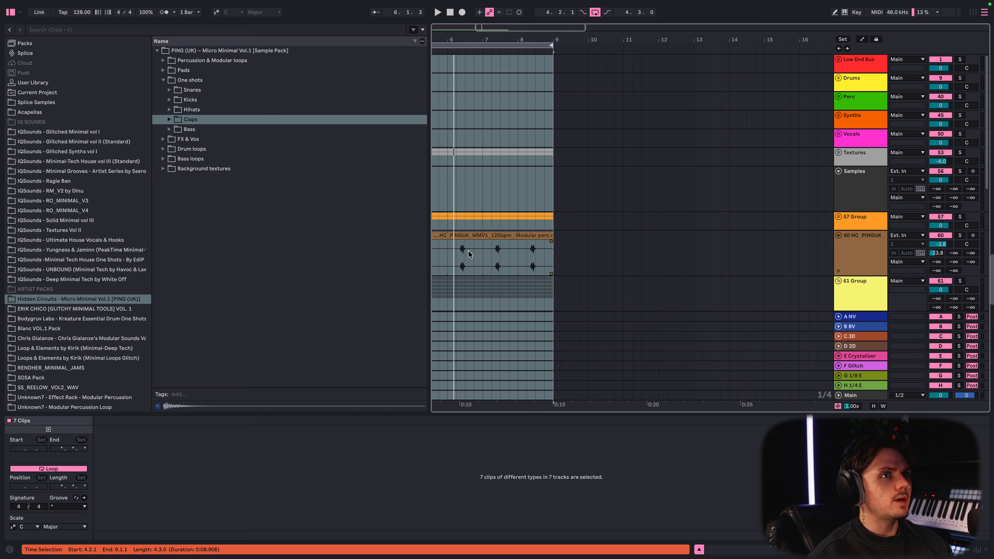
{"action": "scroll", "coordinate": [470, 250], "scroll_direction": "down", "scroll_amount": 15}
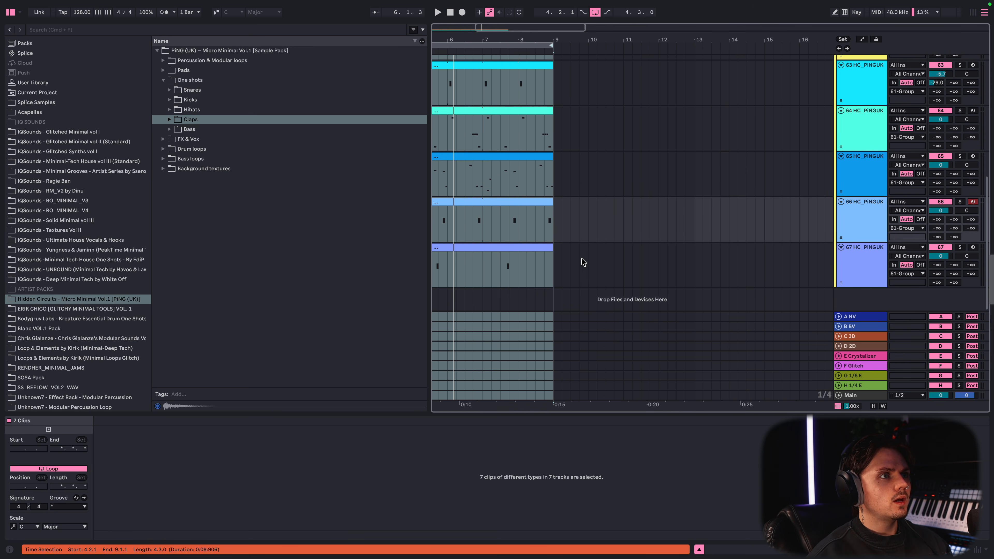
{"action": "left_click", "coordinate": [580, 261]}
{"action": "scroll", "coordinate": [583, 236], "scroll_direction": "up", "scroll_amount": 10}
{"action": "left_click", "coordinate": [838, 132]}
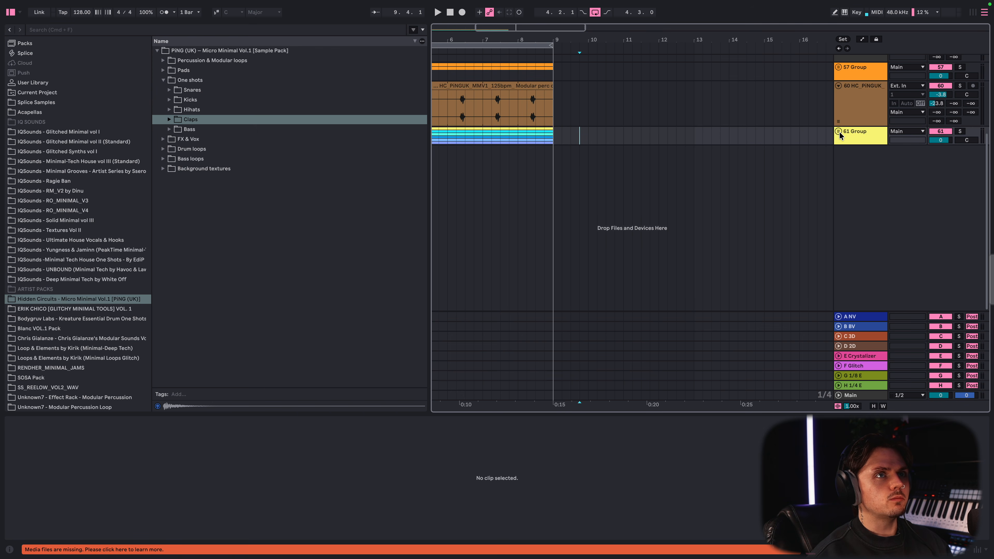
- Insert an audio track below 61 Group, set its input to Resampling and arm it
{"action": "right_click", "coordinate": [880, 180]}
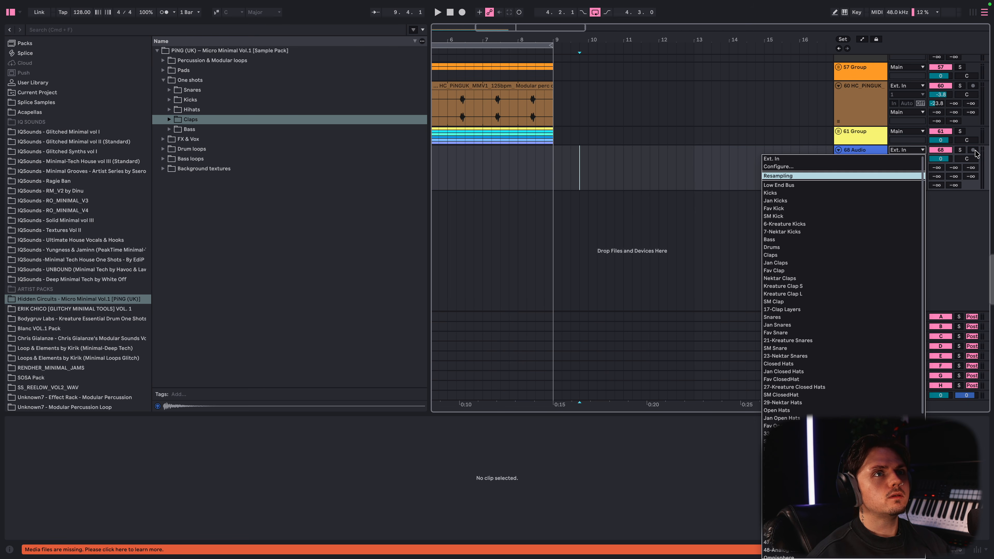
{"action": "key", "text": "Return"}
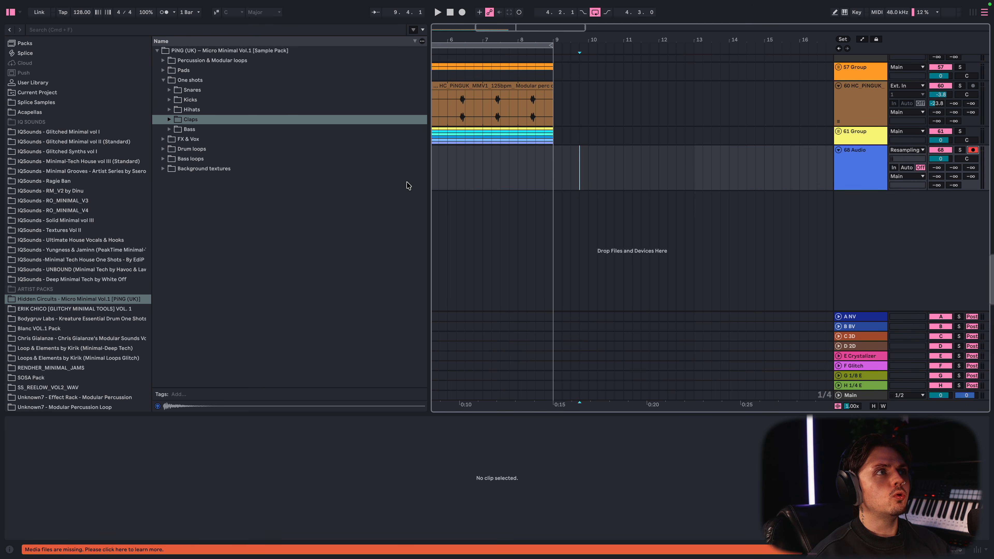
- Load the Ample Space Delay audio effect rack onto the soloed percussion group and play the loop
{"action": "scroll", "coordinate": [23, 116], "scroll_direction": "up", "scroll_amount": 10}
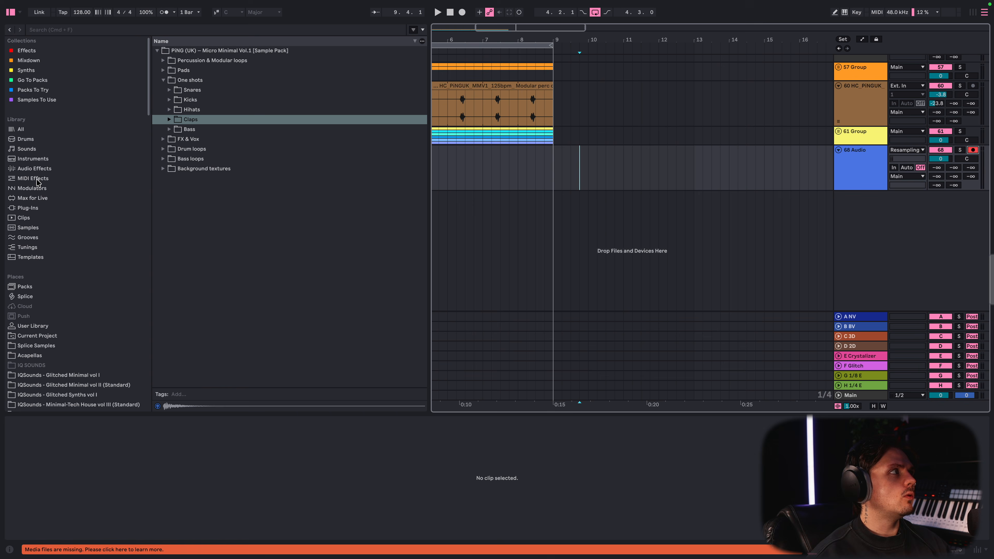
{"action": "left_click", "coordinate": [35, 168]}
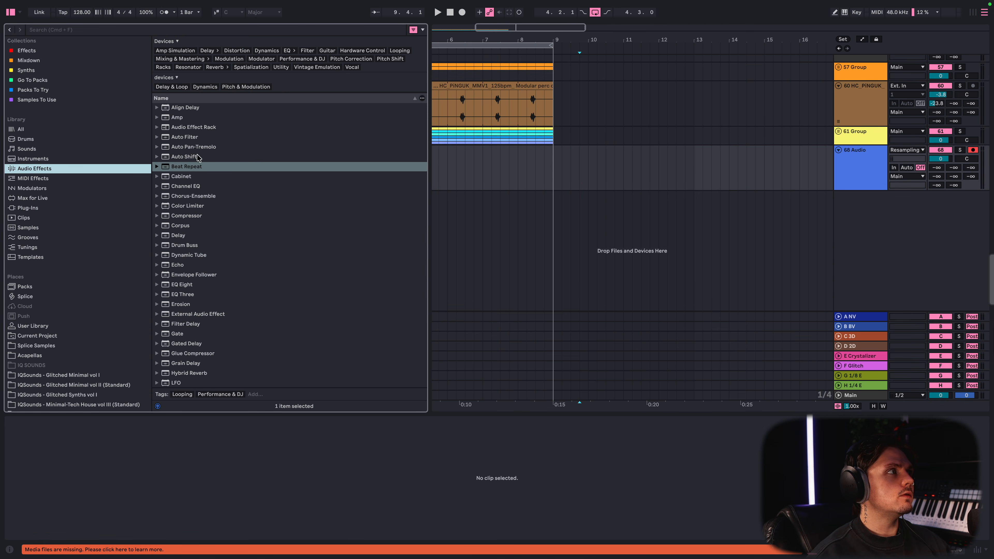
{"action": "left_click", "coordinate": [157, 127]}
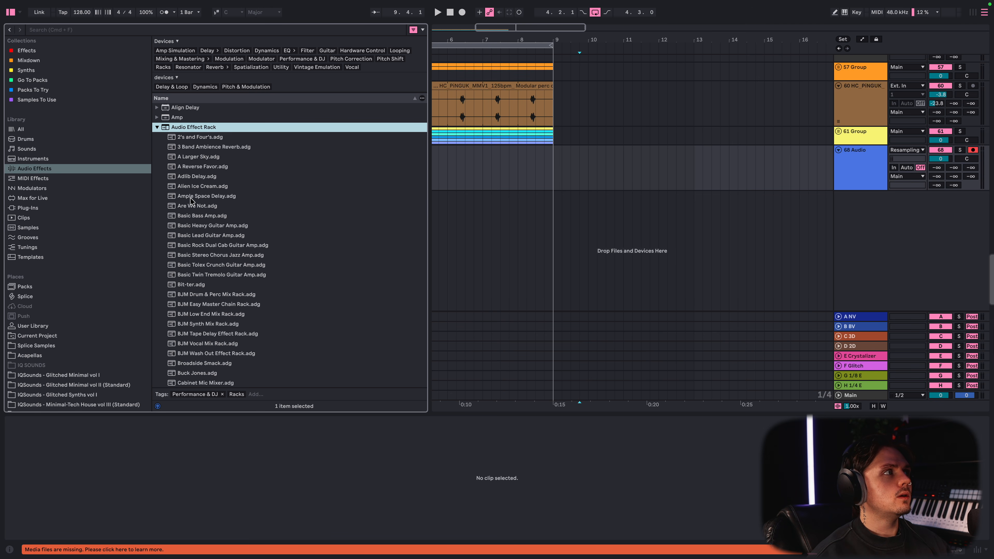
{"action": "left_click_drag", "start_coordinate": [192, 200], "coordinate": [528, 129]}
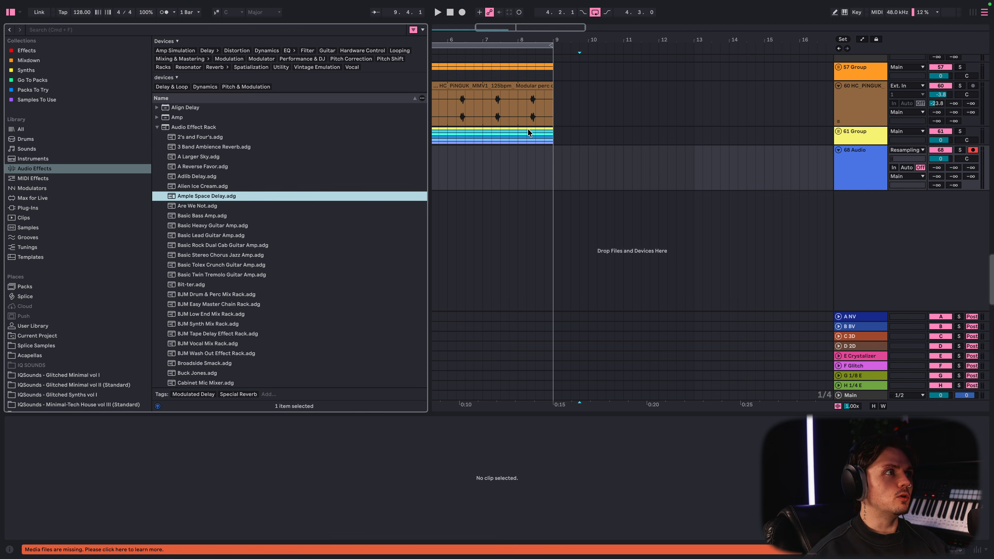
{"action": "scroll", "coordinate": [232, 240], "scroll_direction": "down", "scroll_amount": 2}
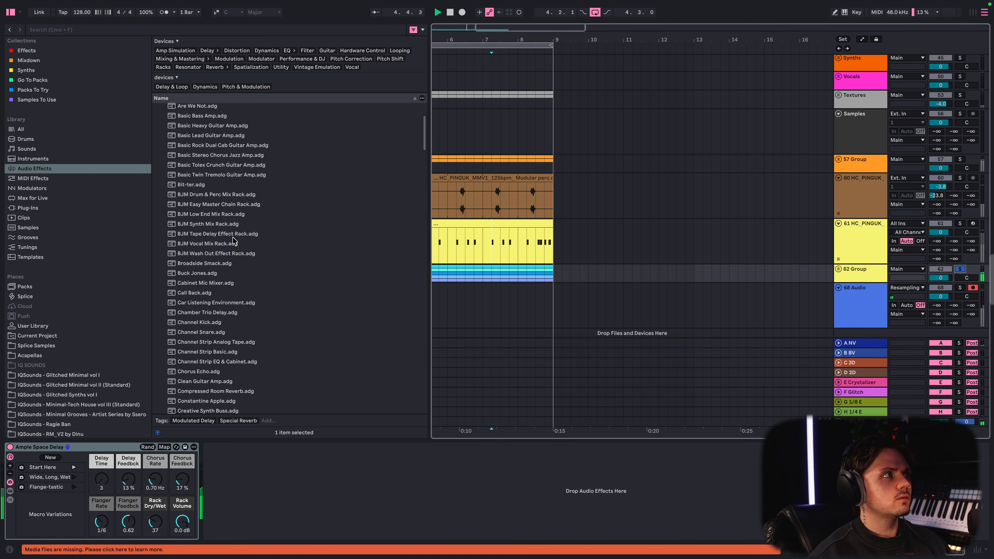
{"action": "scroll", "coordinate": [233, 240], "scroll_direction": "up", "scroll_amount": 4}
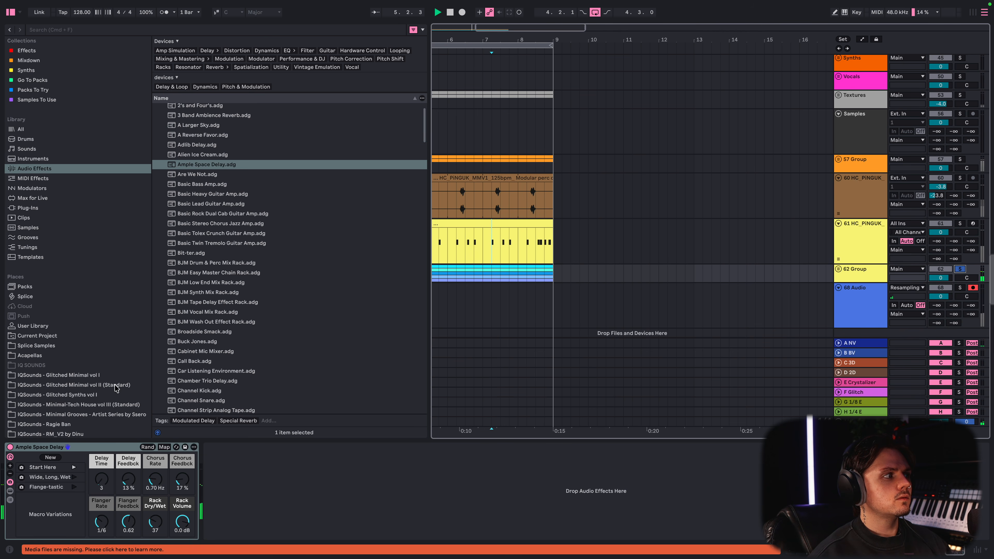
- Set Ample Space Delay's Delay Time to 53 and Flanger Rate to 5/16
{"action": "left_click_drag", "start_coordinate": [102, 479], "coordinate": [102, 452]}
{"action": "left_click_drag", "start_coordinate": [101, 521], "coordinate": [102, 509]}
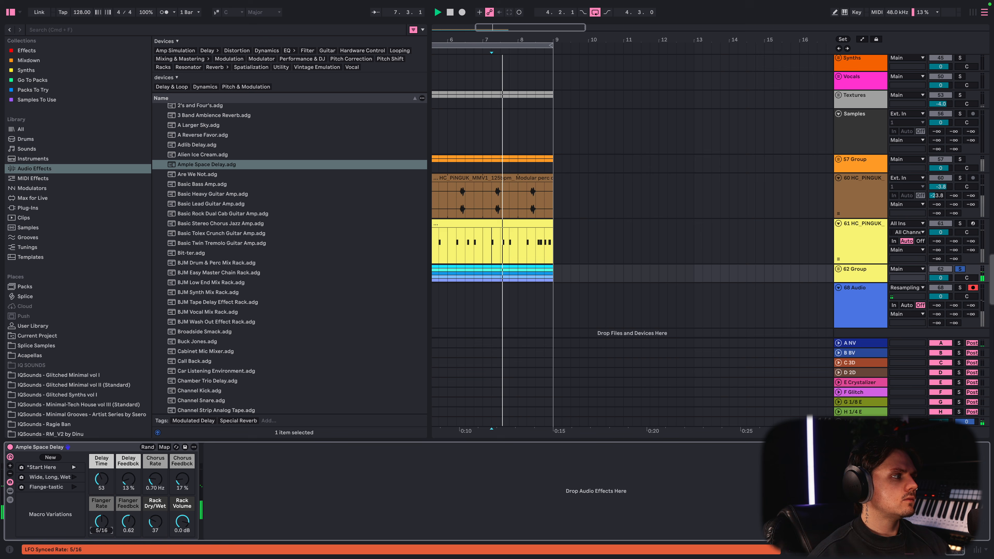
{"action": "scroll", "coordinate": [659, 300], "scroll_direction": "down", "scroll_amount": 1}
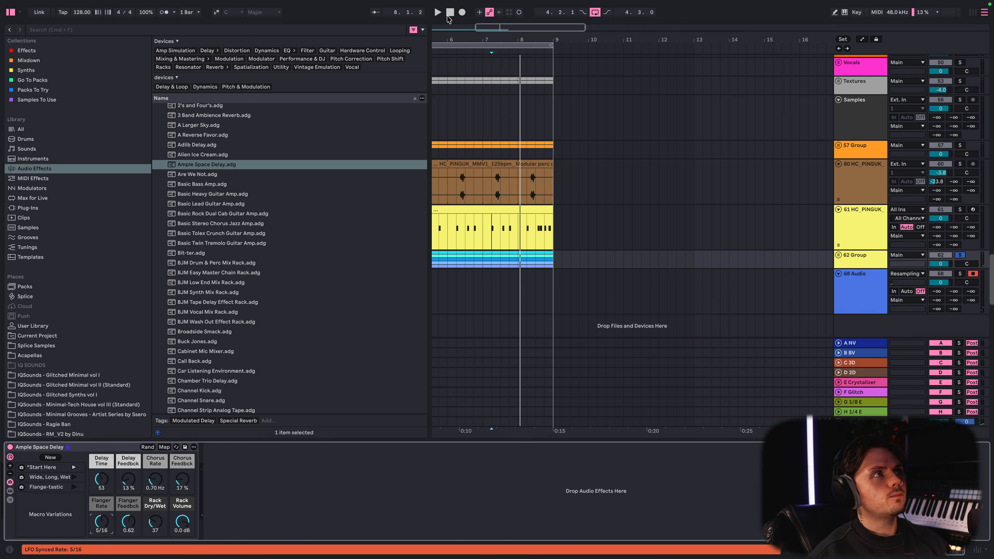
- Record the group onto track 68 while setting Delay Time 50, Delay Feedback 31%, Chorus Rate 1.30 Hz and Flanger Rate 1.5, and raising Rack Dry/Wet
{"action": "left_click", "coordinate": [462, 12]}
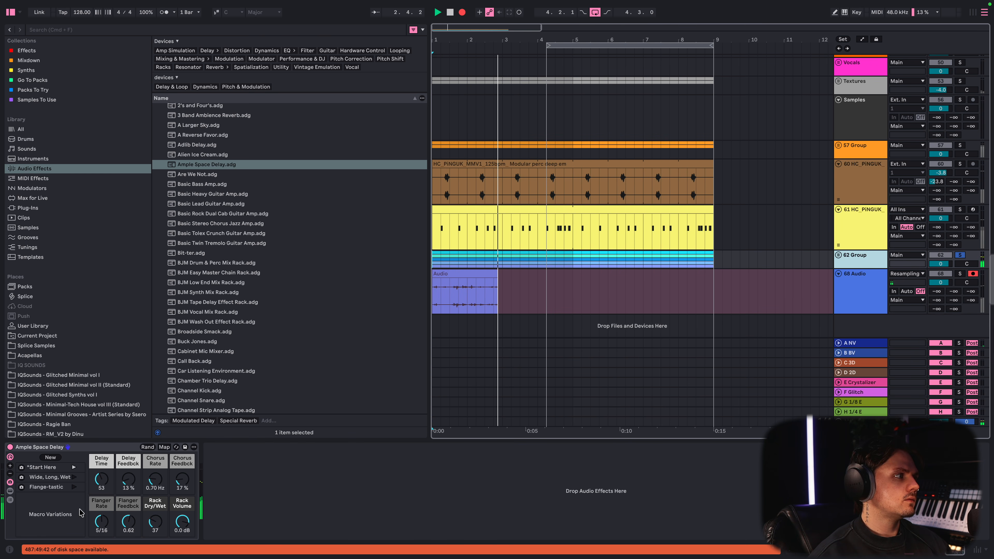
{"action": "mouse_move", "coordinate": [102, 480]}
{"action": "left_mouse_down"}
{"action": "mouse_move", "coordinate": [102, 462]}
{"action": "mouse_move", "coordinate": [102, 475]}
{"action": "left_mouse_up"}
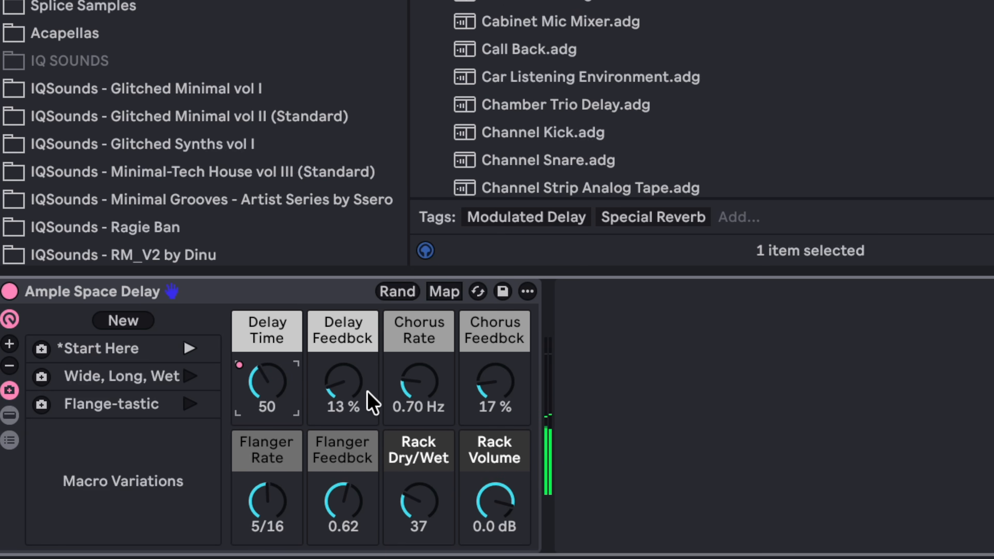
{"action": "left_click", "coordinate": [361, 344]}
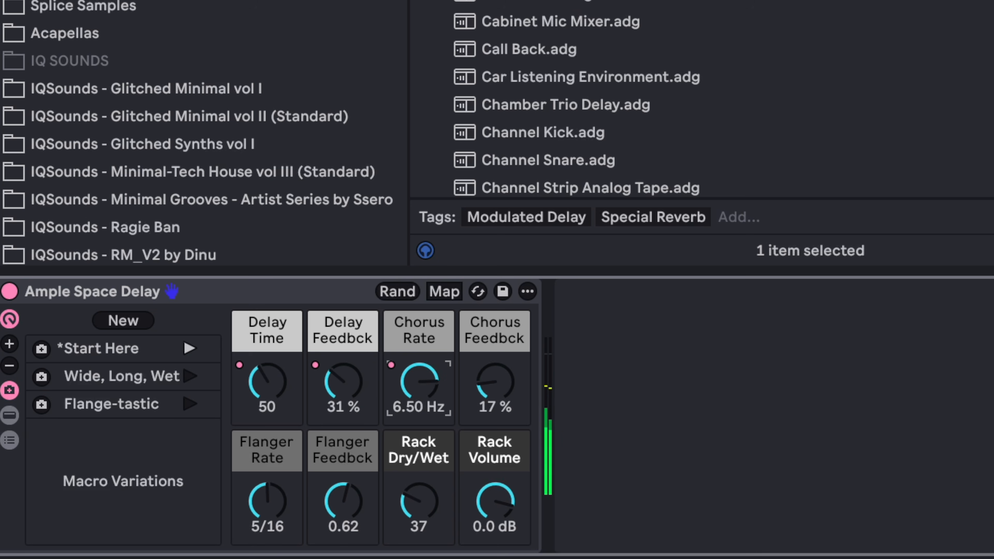
{"action": "left_click_drag", "start_coordinate": [270, 507], "coordinate": [270, 485]}
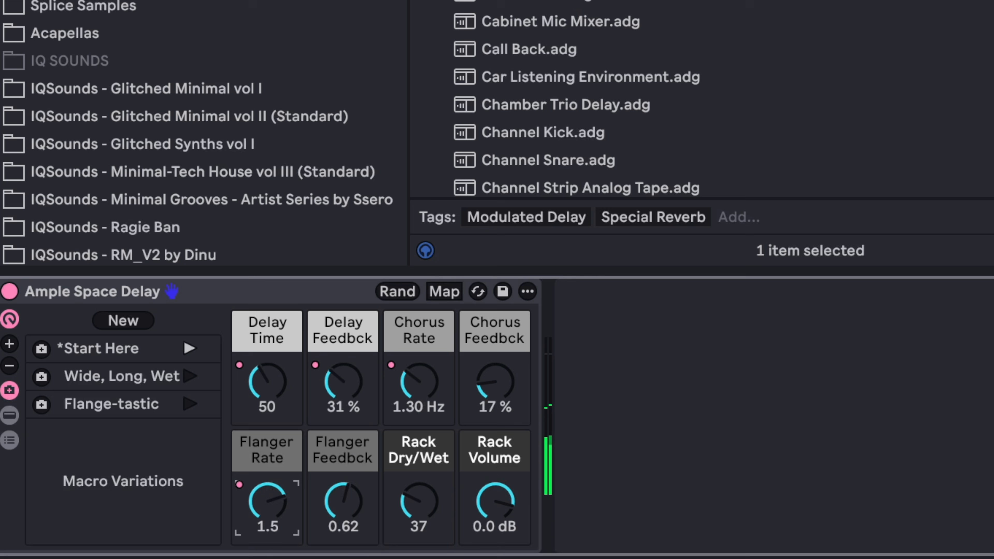
{"action": "left_click_drag", "start_coordinate": [409, 511], "coordinate": [409, 476]}
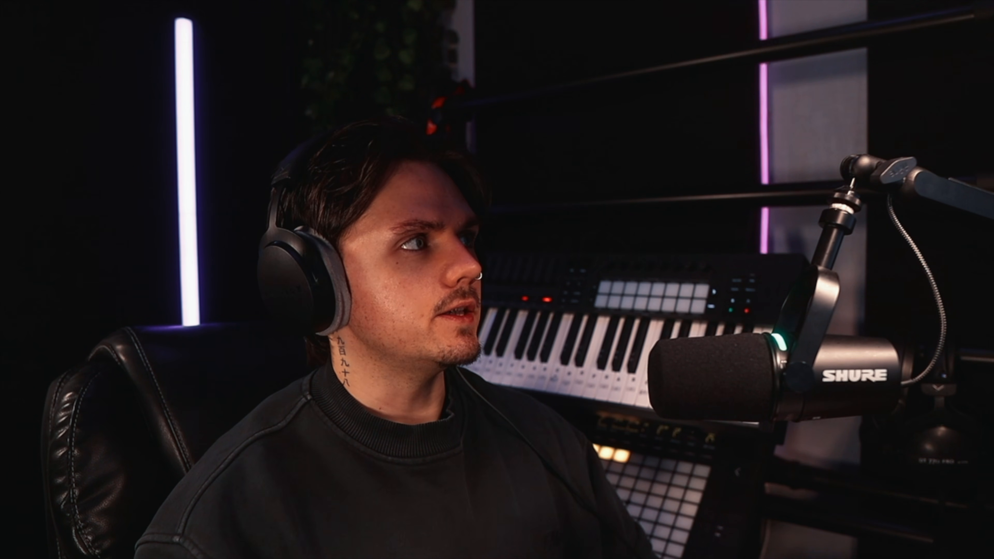
{"action": "key", "text": "Up"}
{"action": "key", "text": "Up"}
{"action": "key", "text": "Up"}
{"action": "key", "text": "Up"}
{"action": "key", "text": "Up"}
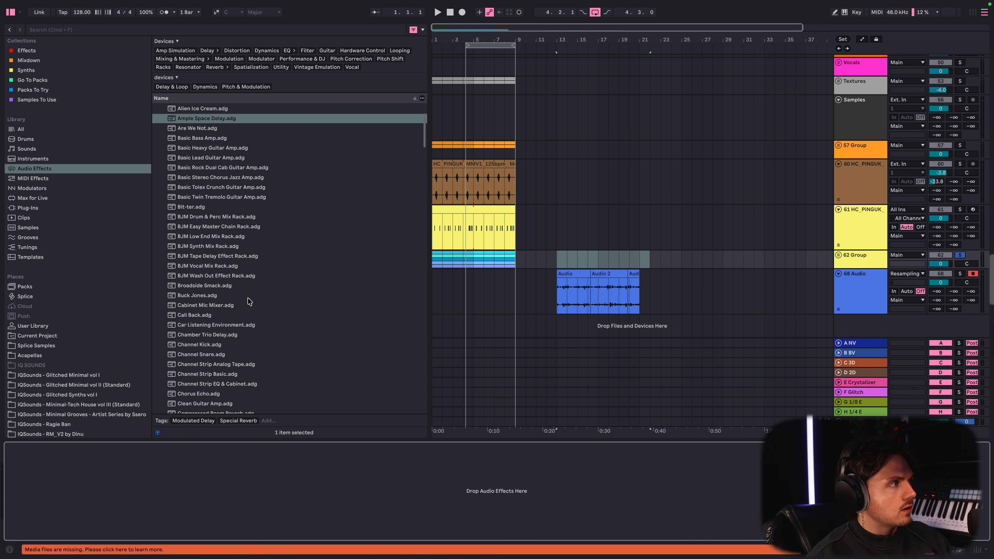
- Load the Call Back rack onto 62 Group, start recording onto track 68, and show the group's effects
{"action": "left_click", "coordinate": [183, 318]}
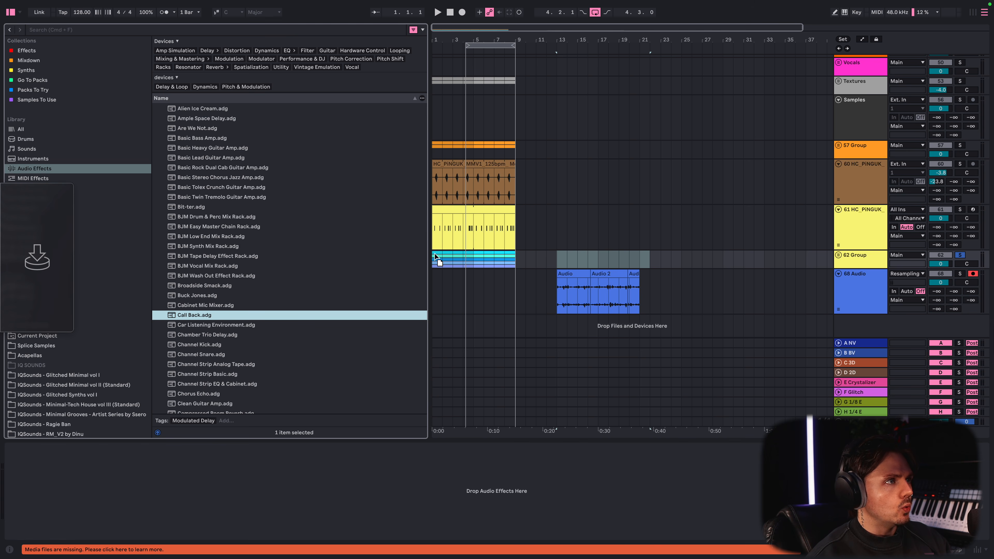
{"action": "left_click", "coordinate": [452, 280]}
{"action": "key", "text": "space"}
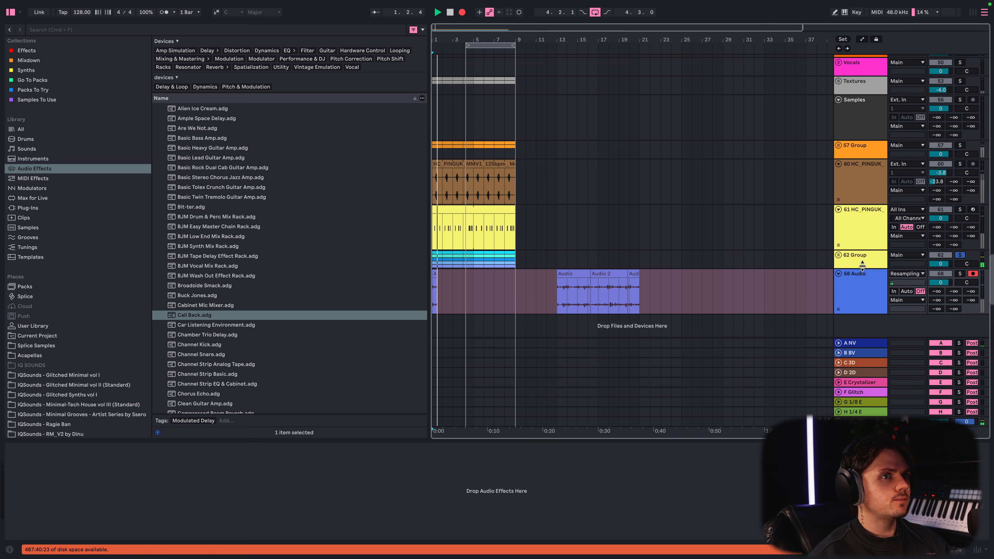
{"action": "left_click", "coordinate": [862, 263]}
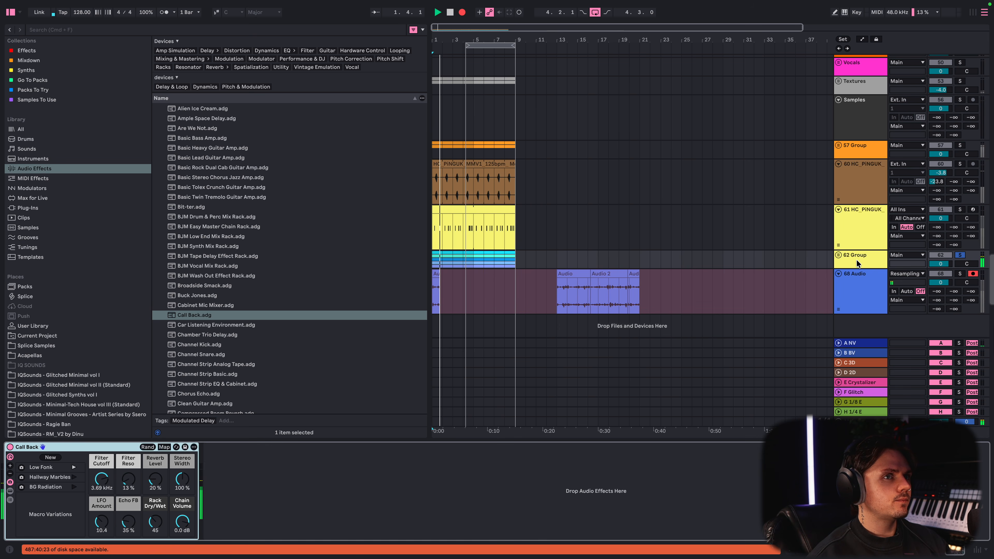
- Set Call Back's Filter Reso to 30% and sweep its Reverb Level and Filter Cutoff during the recording
{"action": "left_click_drag", "start_coordinate": [122, 486], "coordinate": [122, 481]}
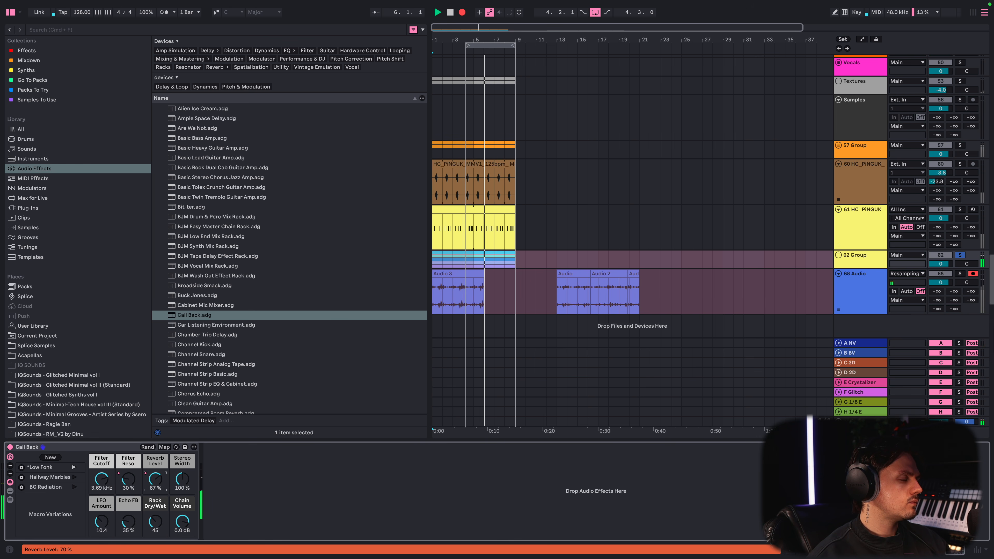
{"action": "left_click_drag", "start_coordinate": [155, 478], "coordinate": [156, 494]}
{"action": "mouse_move", "coordinate": [102, 479]}
{"action": "left_mouse_down"}
{"action": "mouse_move", "coordinate": [101, 467]}
{"action": "mouse_move", "coordinate": [101, 492]}
{"action": "left_mouse_up"}
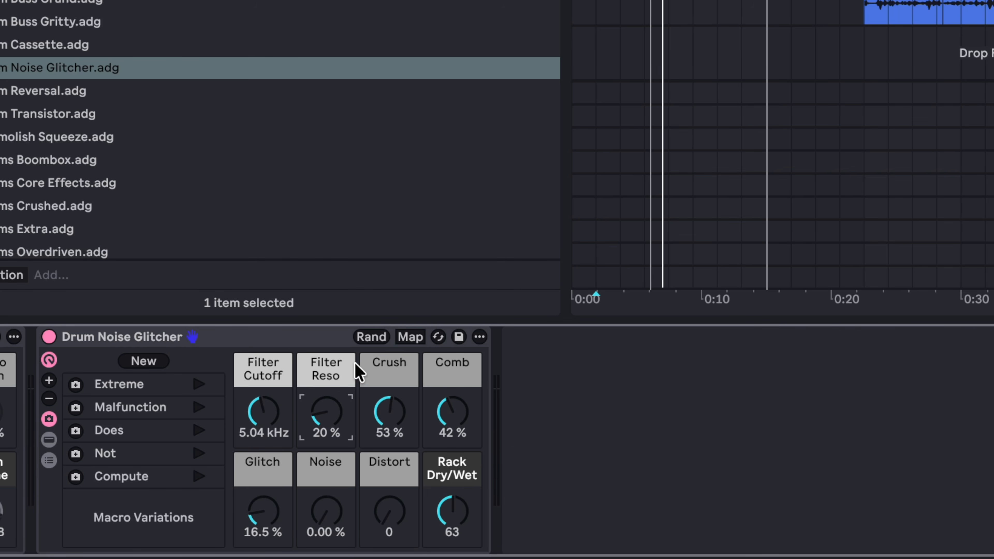
- Randomize the Drum Noise Glitcher's macros and raise its Glitch amount
{"action": "left_click", "coordinate": [371, 336]}
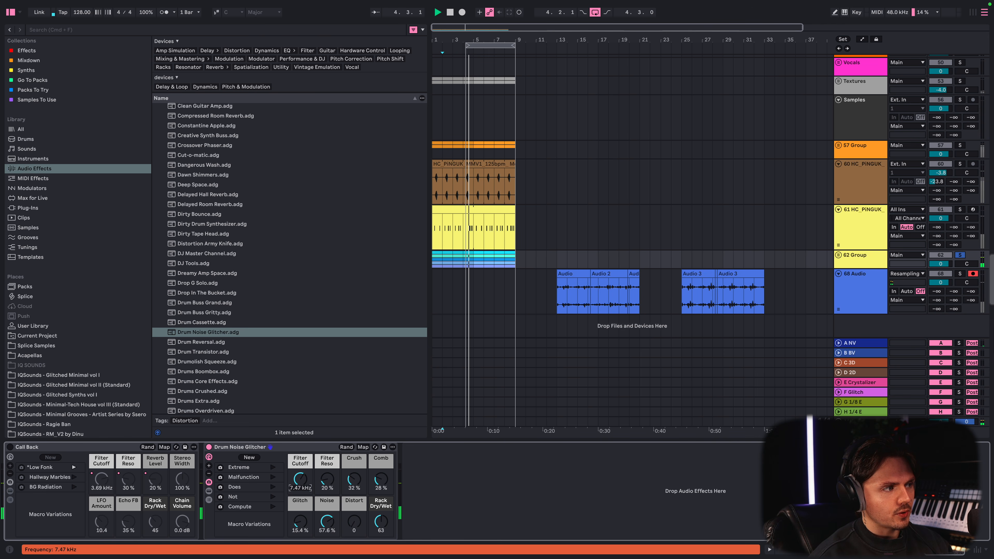
{"action": "left_click_drag", "start_coordinate": [300, 522], "coordinate": [301, 487]}
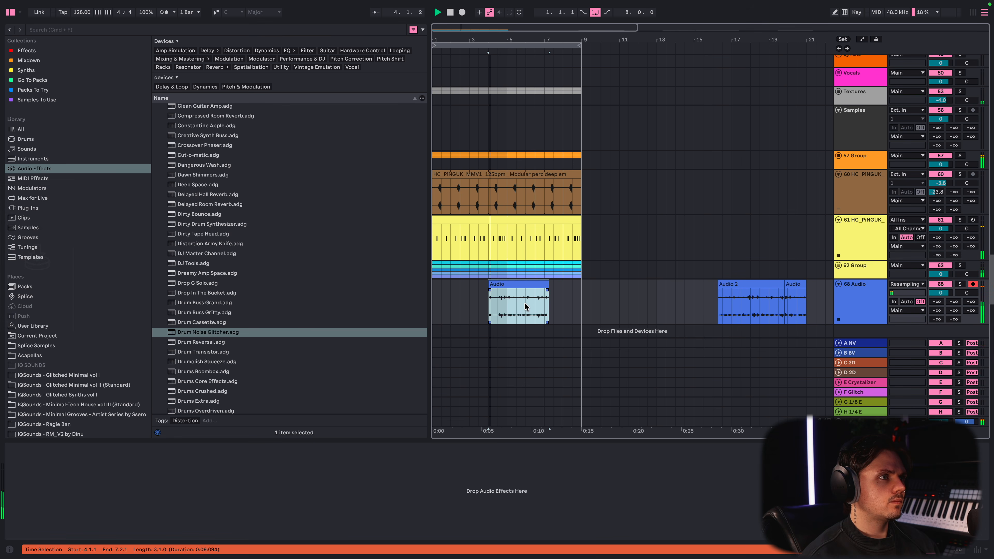
- Trim the recorded clip on track 68 to span 4.1.1 to 5.1.1, and play it from its start
{"action": "key", "text": "super+z"}
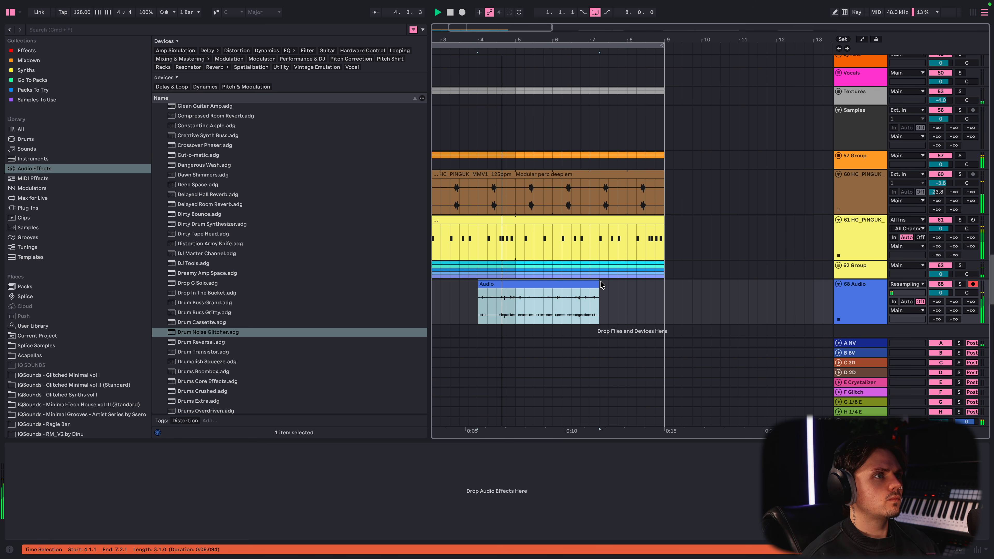
{"action": "key", "text": "space"}
{"action": "left_click_drag", "start_coordinate": [598, 285], "coordinate": [526, 299]}
{"action": "scroll", "coordinate": [509, 312], "scroll_direction": "left", "scroll_amount": 3}
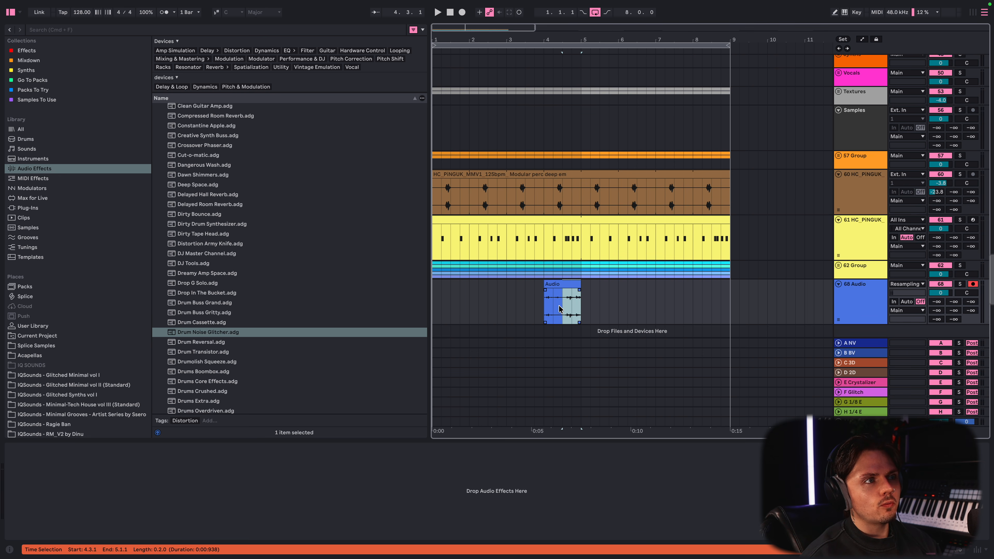
{"action": "left_click", "coordinate": [544, 306]}
{"action": "key", "text": "space"}
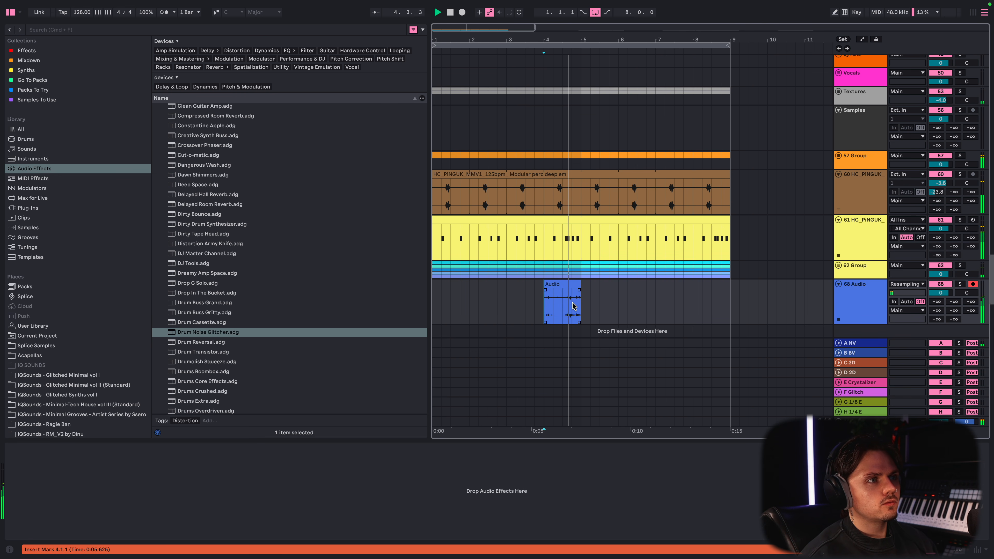
- Place another recorded Audio clip on track 68 from 5.3.1 to 10.3.1 and play it
{"action": "scroll", "coordinate": [574, 306], "scroll_direction": "down", "scroll_amount": 5}
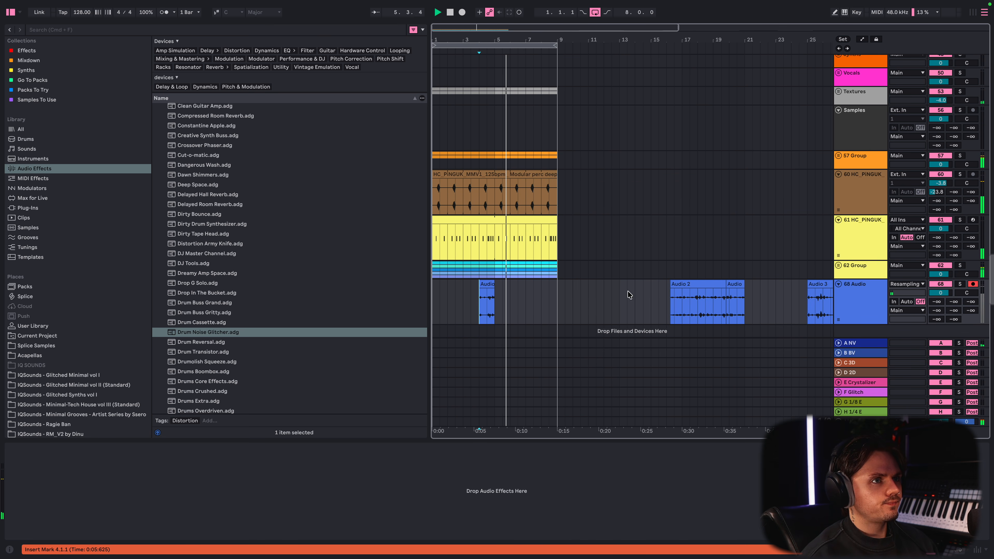
{"action": "key", "text": "space"}
{"action": "key", "text": "super+z"}
{"action": "left_click", "coordinate": [497, 285]}
{"action": "key", "text": "space"}
{"action": "scroll", "coordinate": [500, 289], "scroll_direction": "up", "scroll_amount": 5}
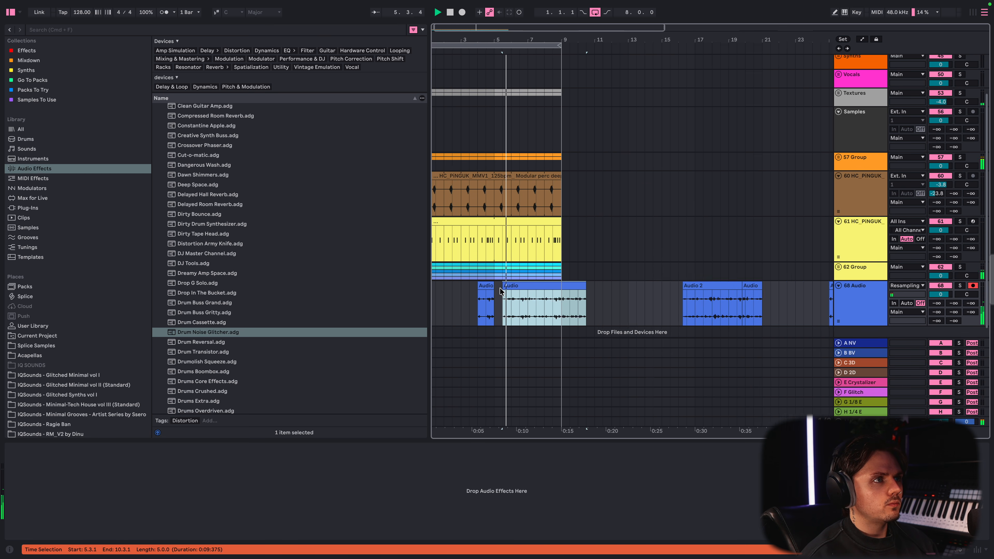
- Trim the start of track 68's second clip to 6.4.1 and play from 6.2.1
{"action": "key", "text": "space"}
{"action": "key", "text": "space"}
{"action": "key", "text": "space"}
{"action": "left_click_drag", "start_coordinate": [503, 289], "coordinate": [539, 293]}
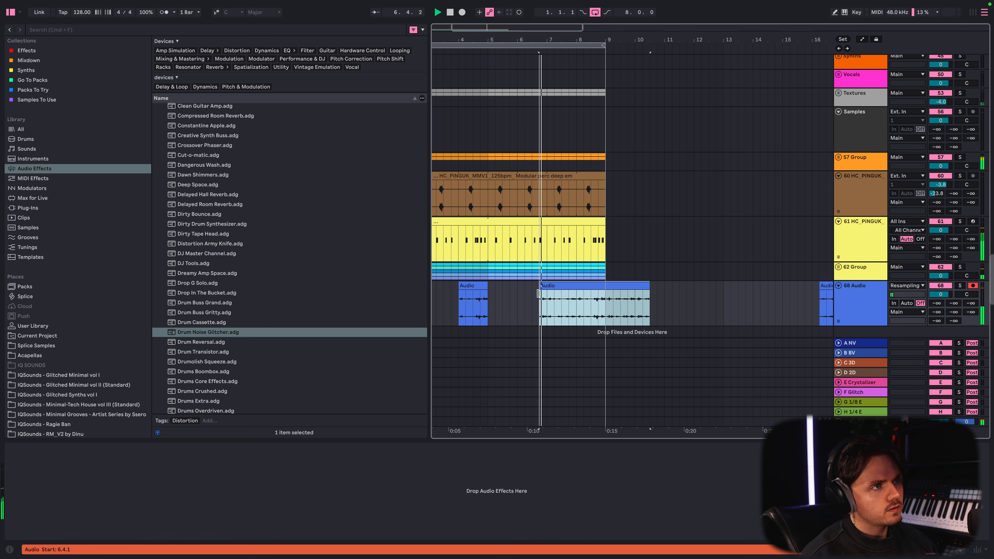
{"action": "left_click", "coordinate": [524, 295]}
{"action": "key", "text": "space"}
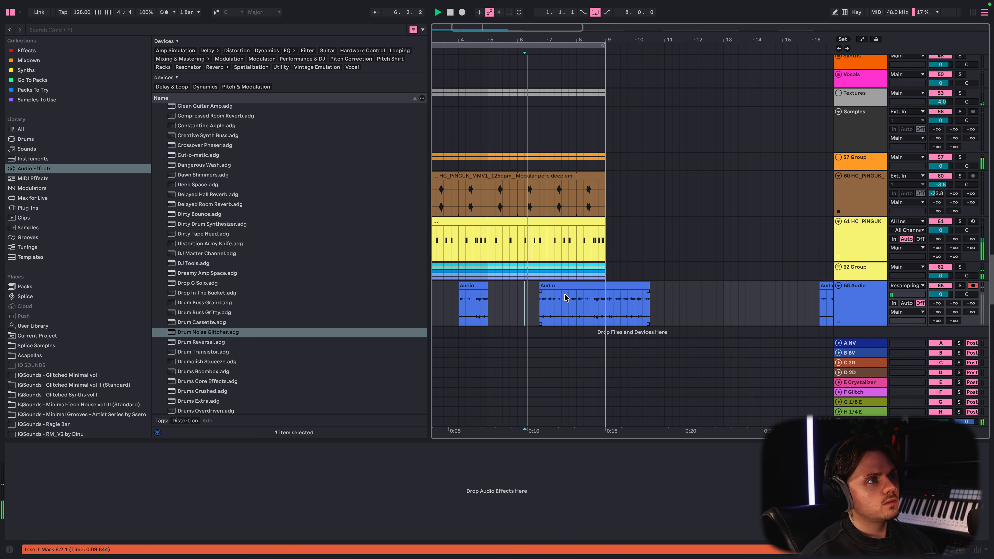
- Split track 68's second clip shortly after bar 7 and shift the remainder further along the timeline
{"action": "left_click", "coordinate": [558, 303]}
{"action": "key", "text": "super+e"}
{"action": "left_click_drag", "start_coordinate": [555, 287], "coordinate": [598, 287]}
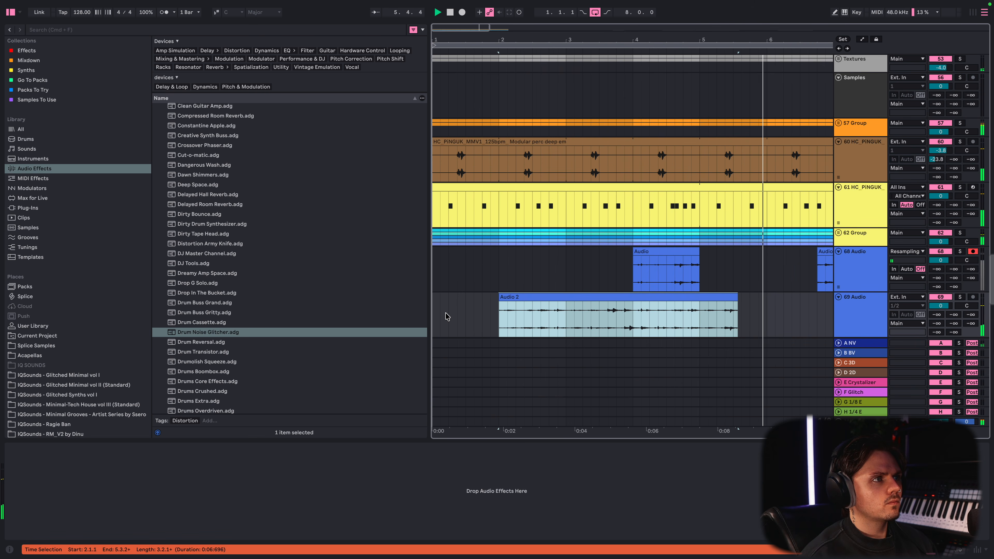
- Move the Audio 2 clip on track 69 to start at 1.4.1 and trim its end to 4.3.1
{"action": "key", "text": "Up"}
{"action": "left_click", "coordinate": [441, 318]}
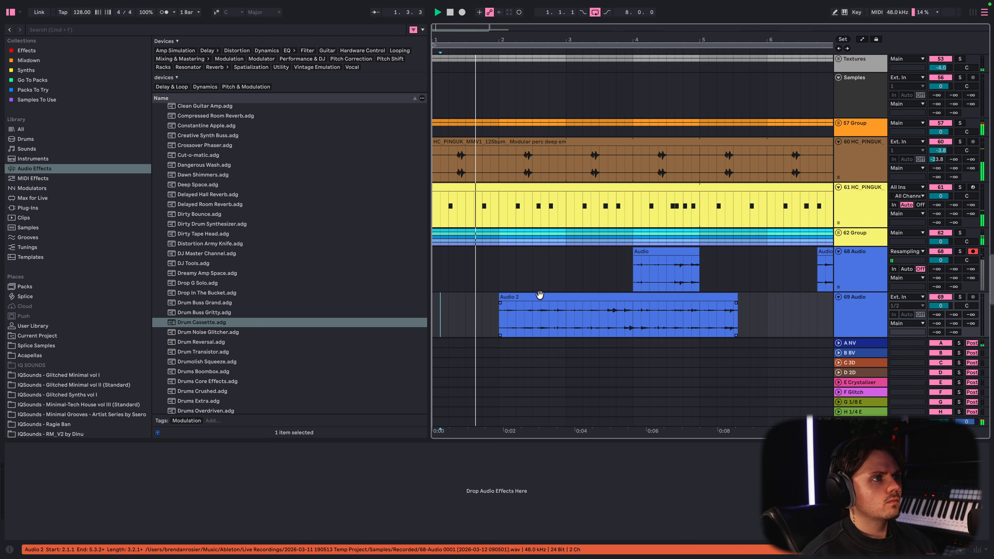
{"action": "left_click_drag", "start_coordinate": [539, 297], "coordinate": [524, 297]}
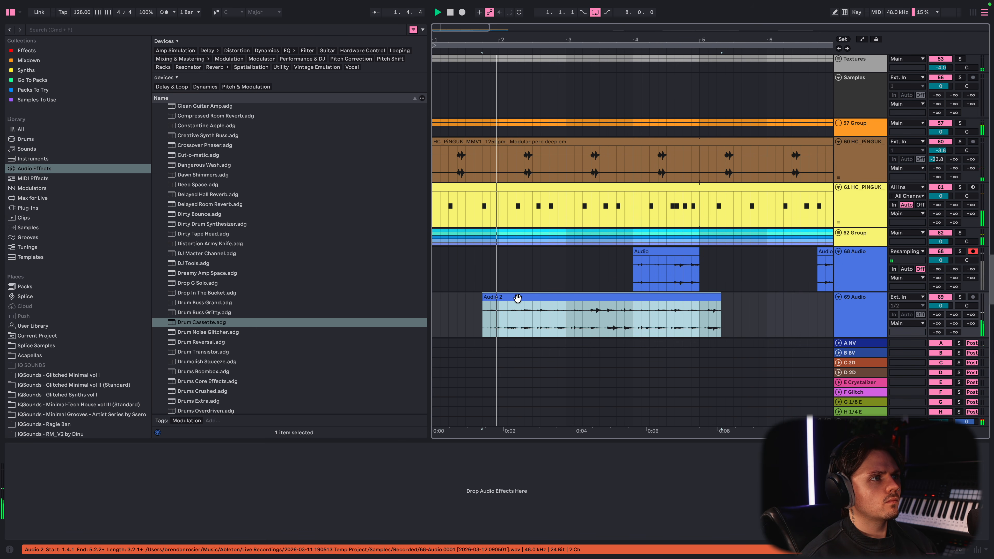
{"action": "left_click_drag", "start_coordinate": [720, 302], "coordinate": [666, 322]}
- Split track 69's clip at 2.1.1 and move the second part to start at 3.4.3
{"action": "left_click", "coordinate": [498, 324]}
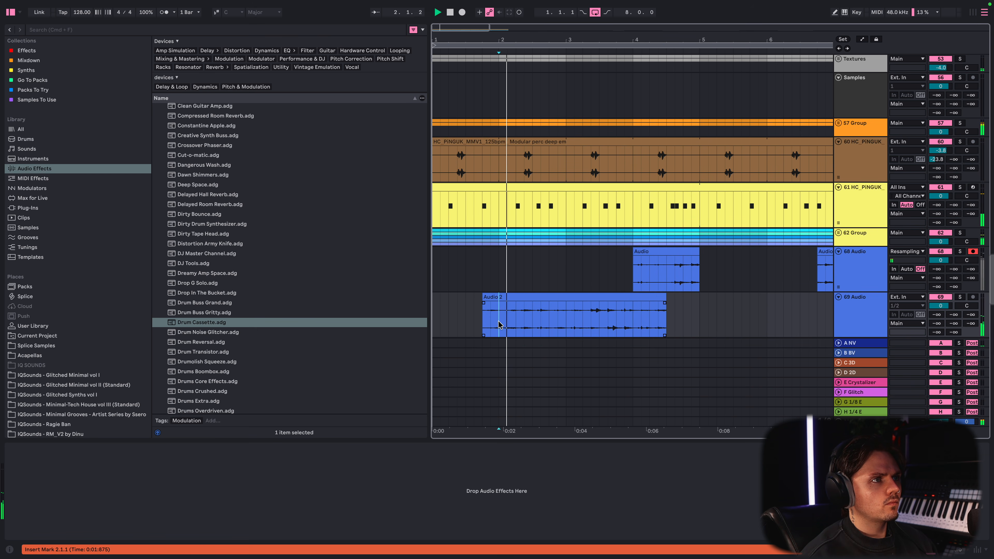
{"action": "left_click_drag", "start_coordinate": [510, 299], "coordinate": [633, 302]}
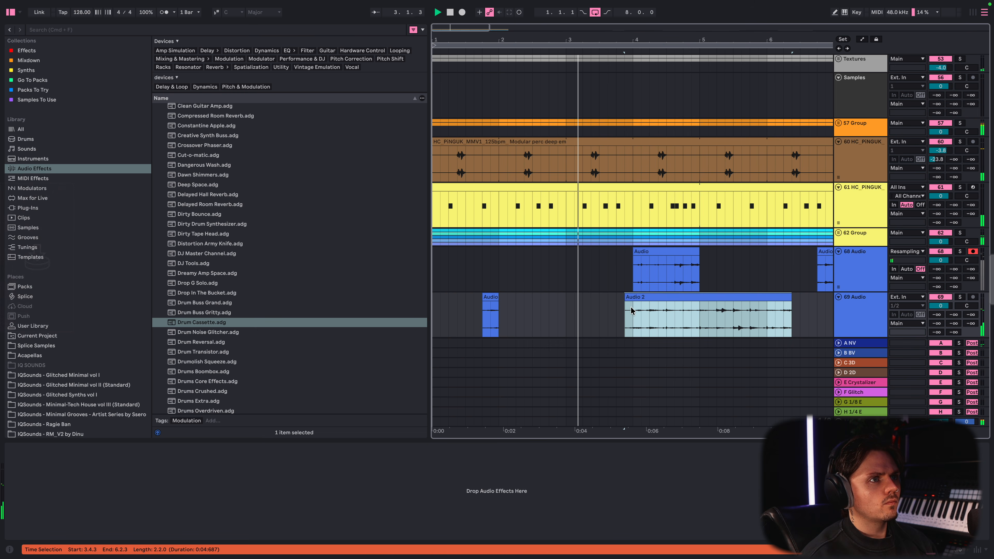
- Split the second Audio 2 clip on track 69, leave a short slice at bar 3, and move the remainder to start at 8.3.1
{"action": "key", "text": "minus"}
{"action": "left_click", "coordinate": [433, 332]}
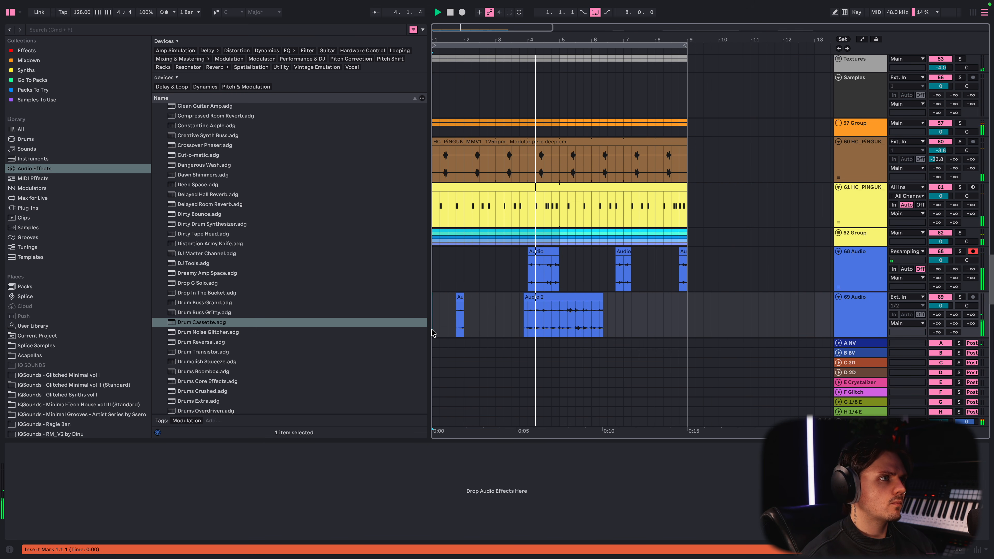
{"action": "left_click_drag", "start_coordinate": [524, 305], "coordinate": [659, 309]}
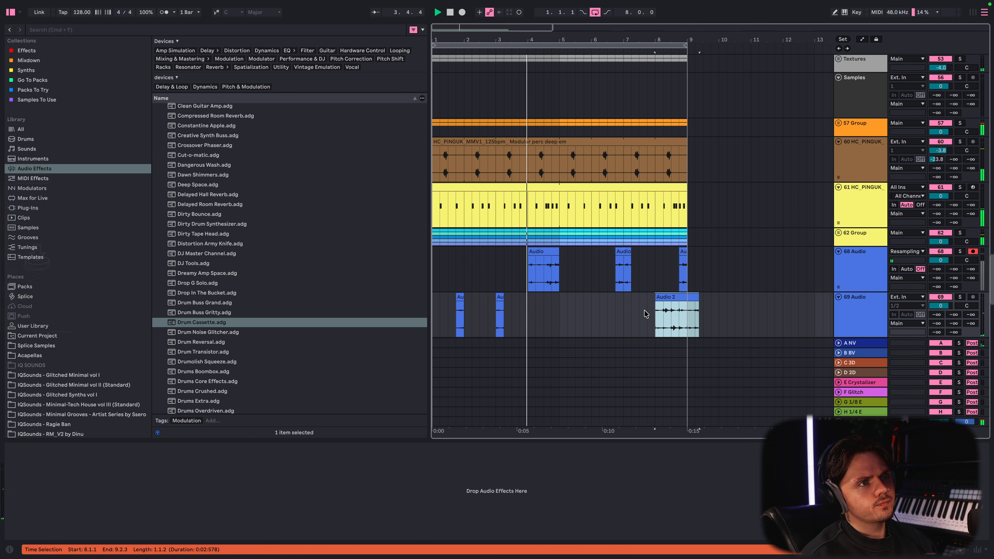
{"action": "left_click", "coordinate": [647, 313]}
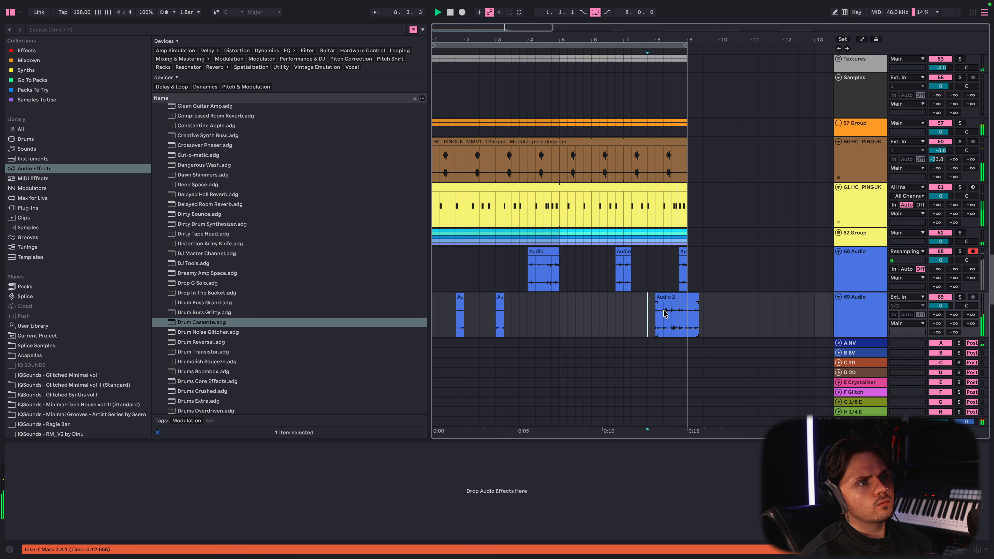
{"action": "mouse_move", "coordinate": [664, 313]}
{"action": "left_mouse_down"}
{"action": "mouse_move", "coordinate": [692, 301]}
{"action": "mouse_move", "coordinate": [682, 304]}
{"action": "left_mouse_up"}
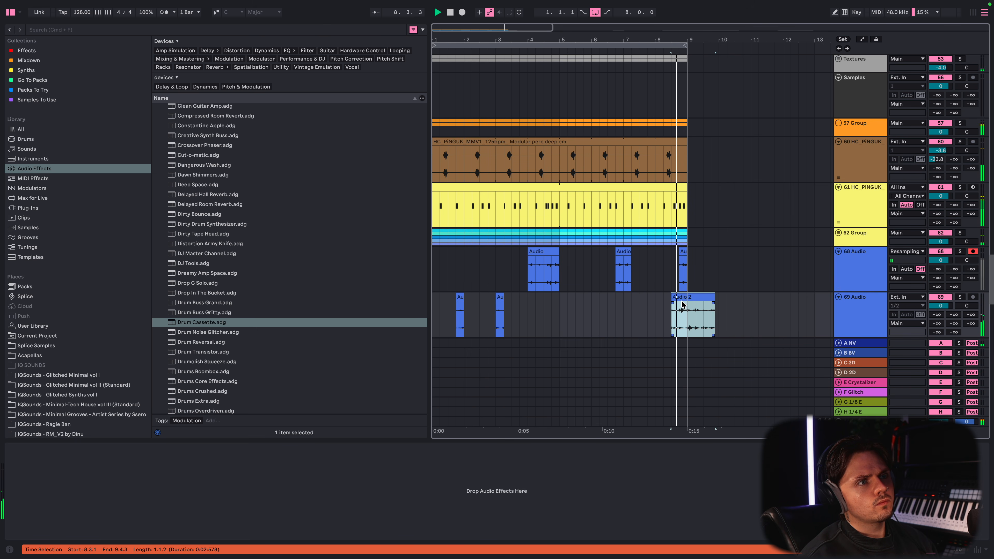
- Split track 69's last clip at 8.4.1 and 9.1.1, reverse the slice between them, and play from 8.3.1
{"action": "scroll", "coordinate": [681, 305], "scroll_direction": "up", "scroll_amount": 5}
{"action": "left_click", "coordinate": [679, 314]}
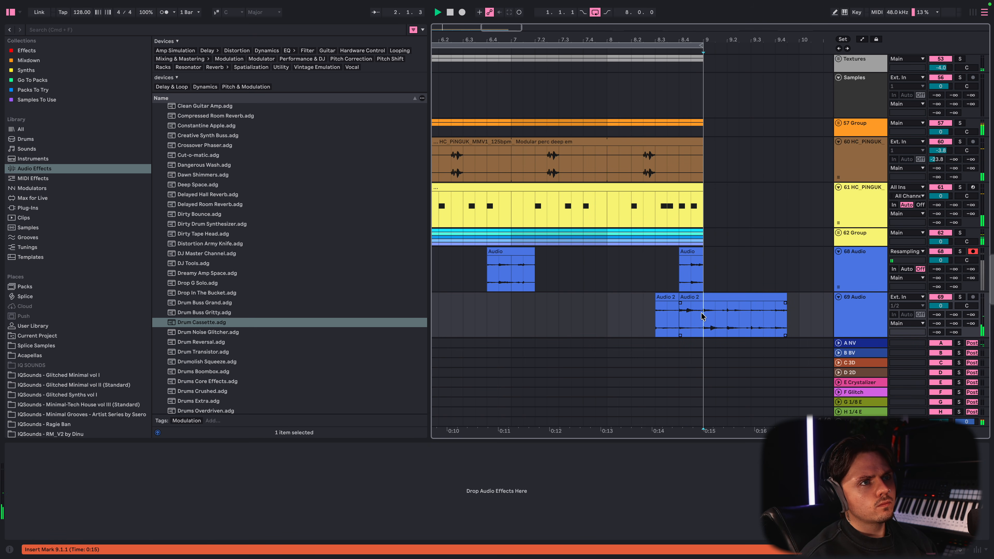
{"action": "left_click", "coordinate": [690, 296]}
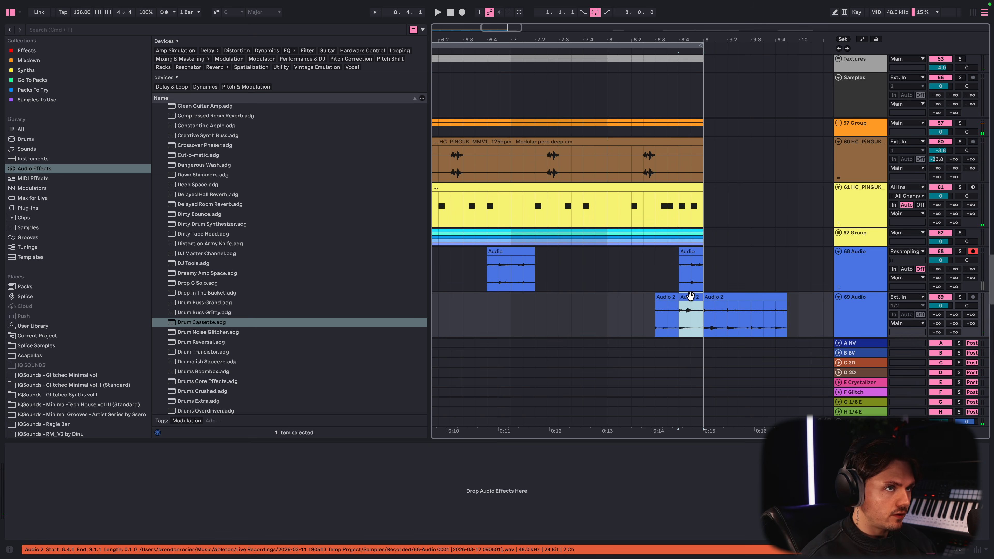
{"action": "key", "text": "r"}
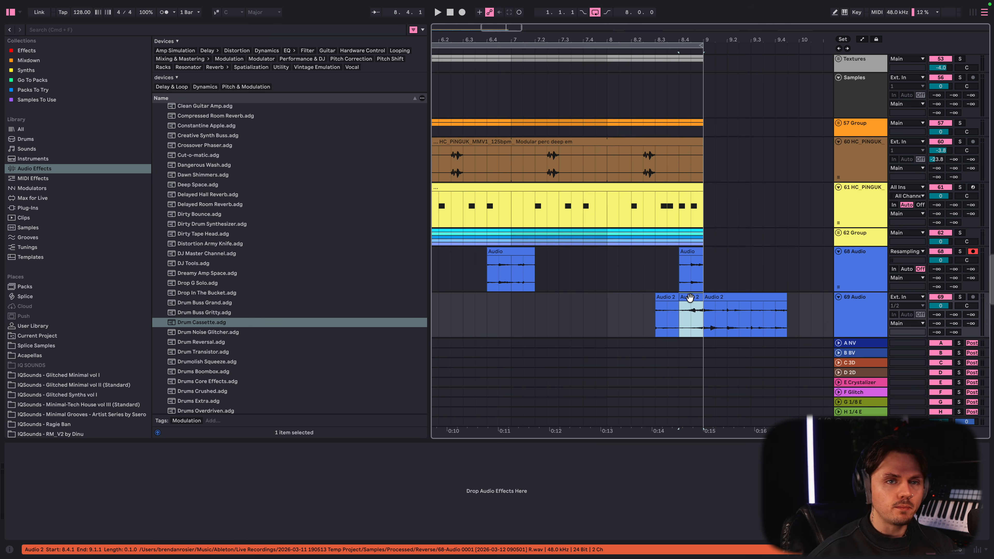
{"action": "left_click", "coordinate": [656, 333]}
{"action": "key", "text": "space"}
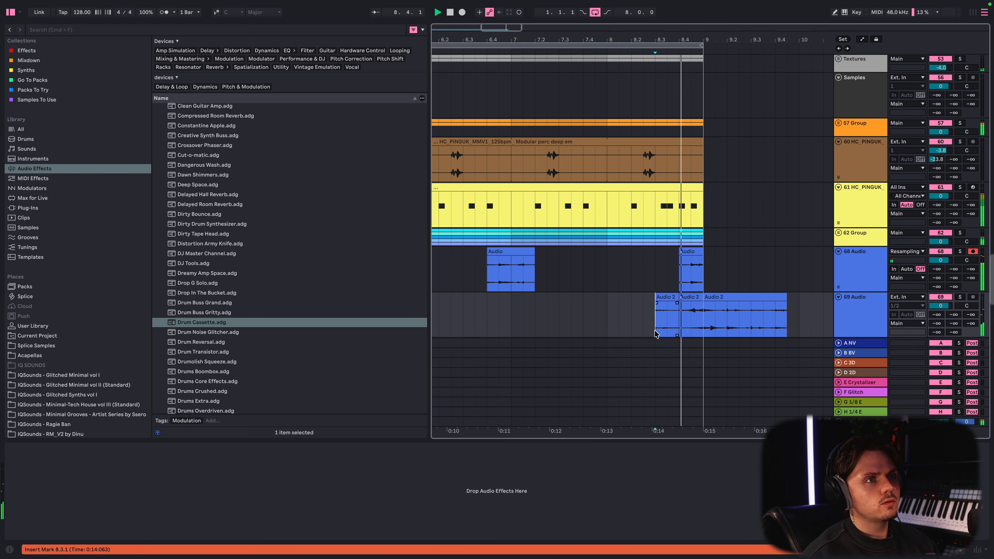
- Transpose the reversed slice on track 69 to -17 semitones, shorten it at its start, and play from 8.3.1
{"action": "left_click", "coordinate": [686, 299]}
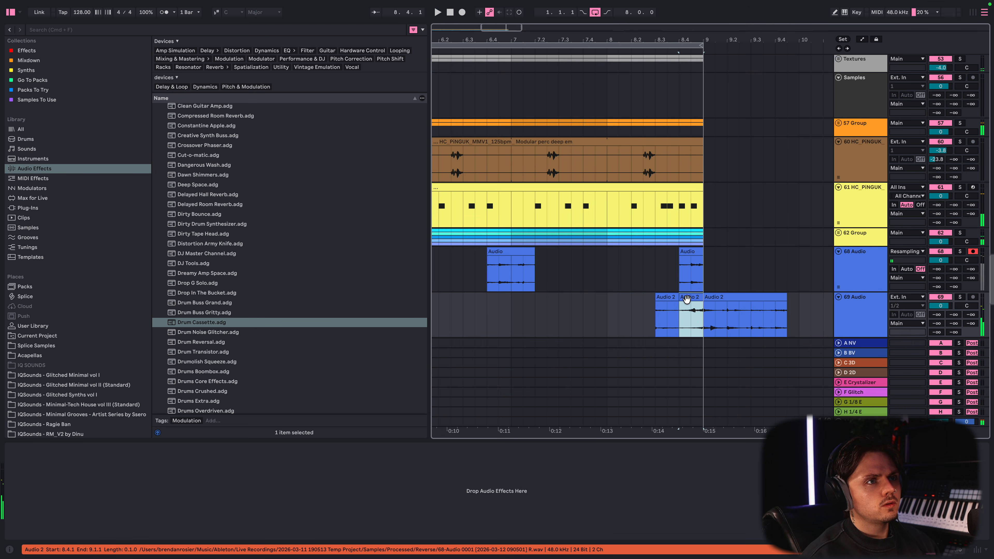
{"action": "double_click", "coordinate": [687, 300]}
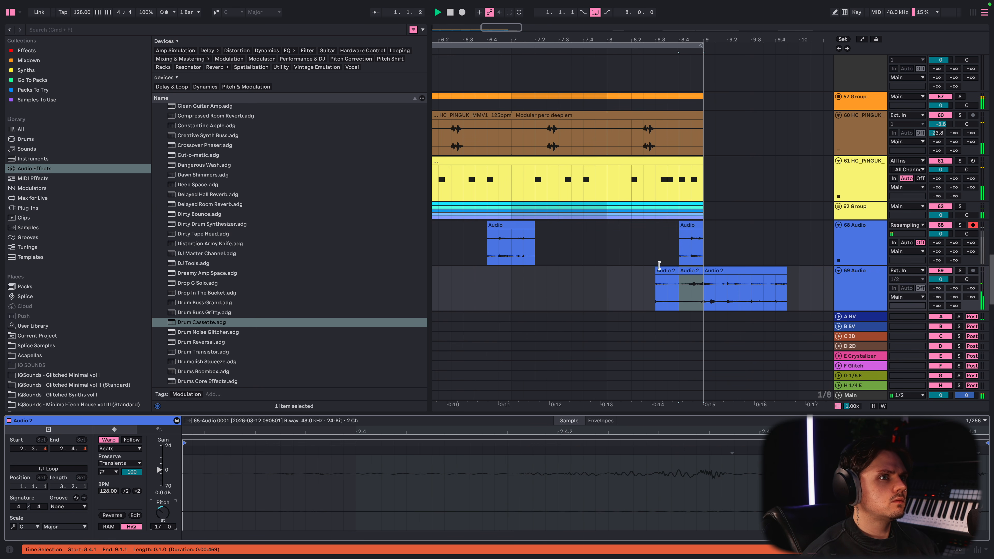
{"action": "scroll", "coordinate": [717, 263], "scroll_direction": "up", "scroll_amount": 5}
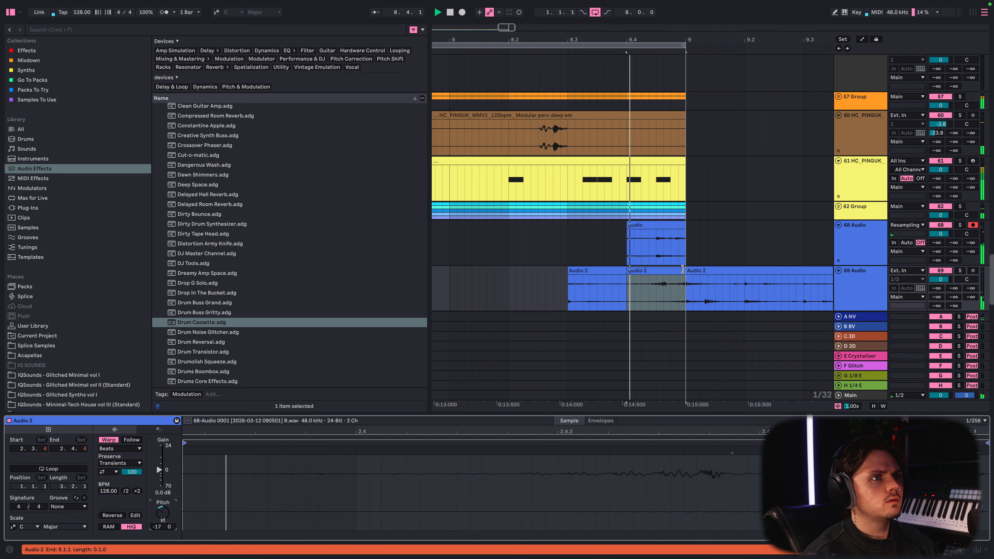
{"action": "mouse_move", "coordinate": [685, 268]}
{"action": "left_mouse_down"}
{"action": "mouse_move", "coordinate": [657, 272]}
{"action": "mouse_move", "coordinate": [675, 273]}
{"action": "left_mouse_up"}
{"action": "left_click", "coordinate": [570, 285]}
{"action": "key", "text": "space"}
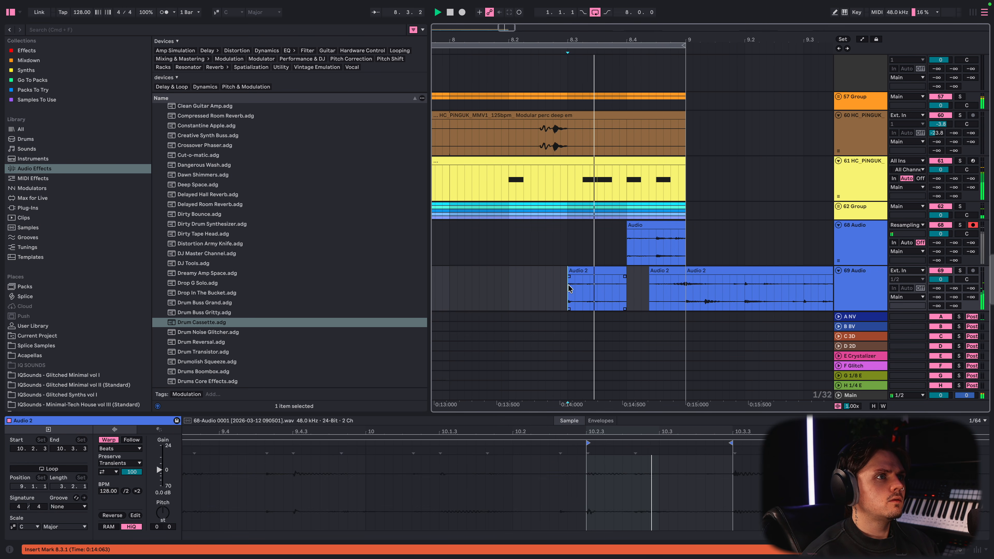
- Audition the end of the loop and delete track 69's Audio 2 slice between 8.3.1 and 8.4.1
{"action": "key", "text": "space"}
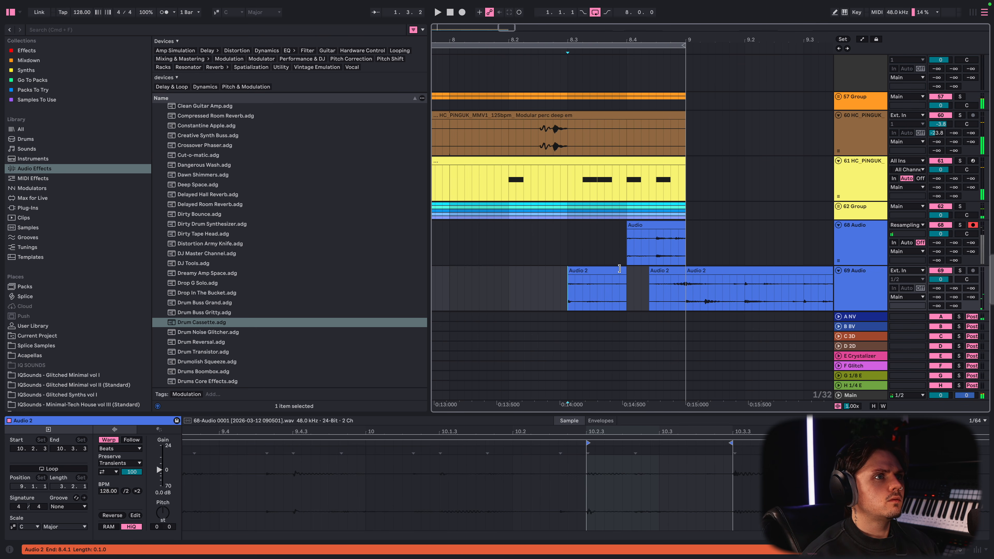
{"action": "mouse_move", "coordinate": [625, 270]}
{"action": "left_mouse_down"}
{"action": "mouse_move", "coordinate": [611, 271]}
{"action": "mouse_move", "coordinate": [626, 272]}
{"action": "left_mouse_up"}
{"action": "key", "text": "space"}
{"action": "key", "text": "space"}
{"action": "key", "text": "space"}
{"action": "key", "text": "space"}
{"action": "key", "text": "x"}
- Duplicate the eight-bar arrangement to fill bars 9 to 17 and extend the loop to 16 bars
{"action": "left_click", "coordinate": [535, 46]}
{"action": "key", "text": "super+d"}
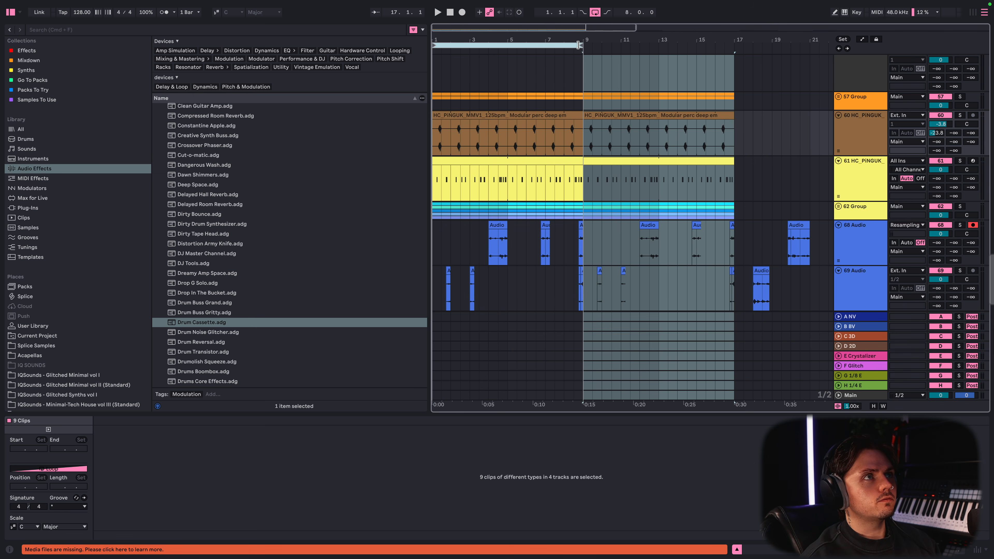
{"action": "left_click_drag", "start_coordinate": [578, 46], "coordinate": [733, 45]}
- Place further recorded percussion slices on new audio tracks 70, 71 and 72, and reposition the Audio 5 slice on track 72
{"action": "scroll", "coordinate": [593, 275], "scroll_direction": "down", "scroll_amount": 2}
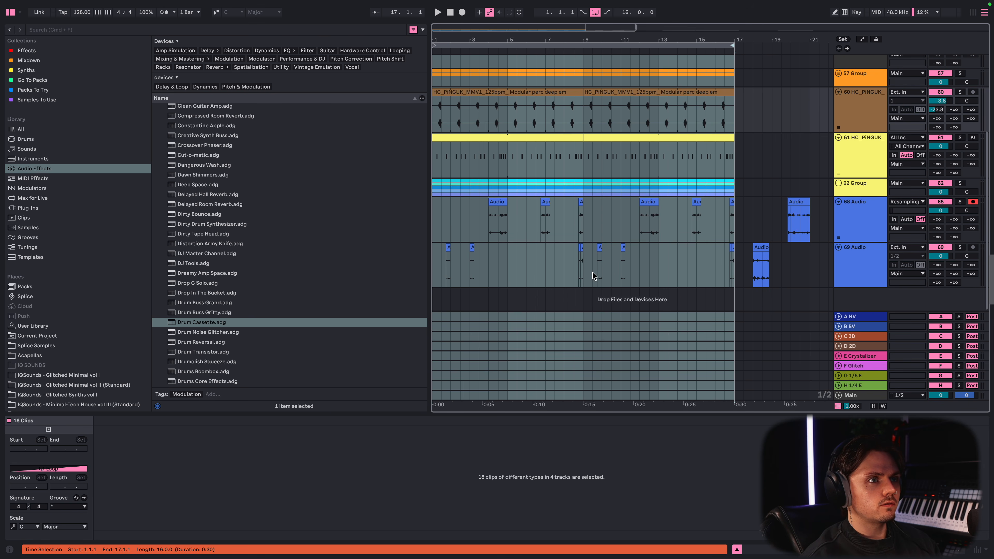
{"action": "scroll", "coordinate": [592, 269], "scroll_direction": "right", "scroll_amount": 3}
{"action": "left_click_drag", "start_coordinate": [734, 202], "coordinate": [619, 295]}
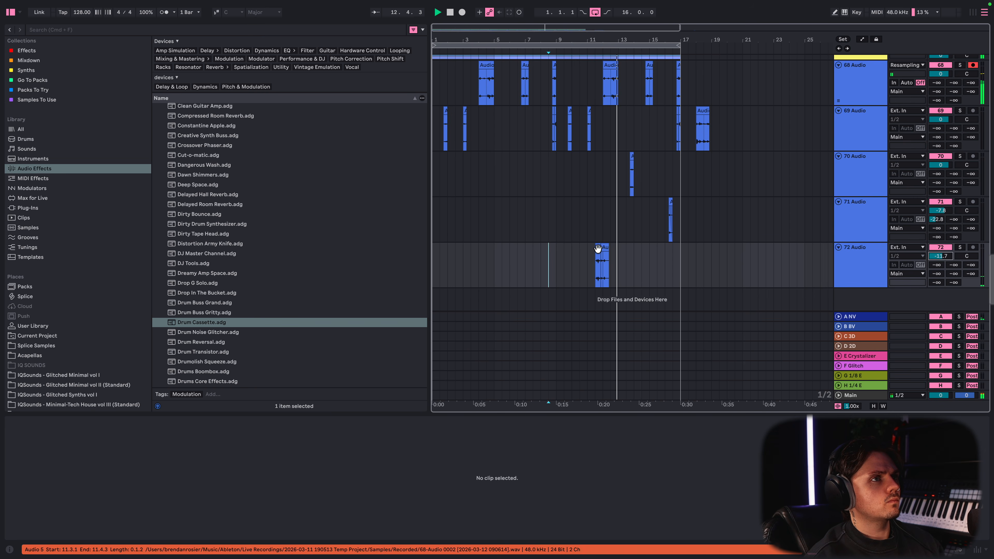
{"action": "left_click_drag", "start_coordinate": [600, 247], "coordinate": [517, 255]}
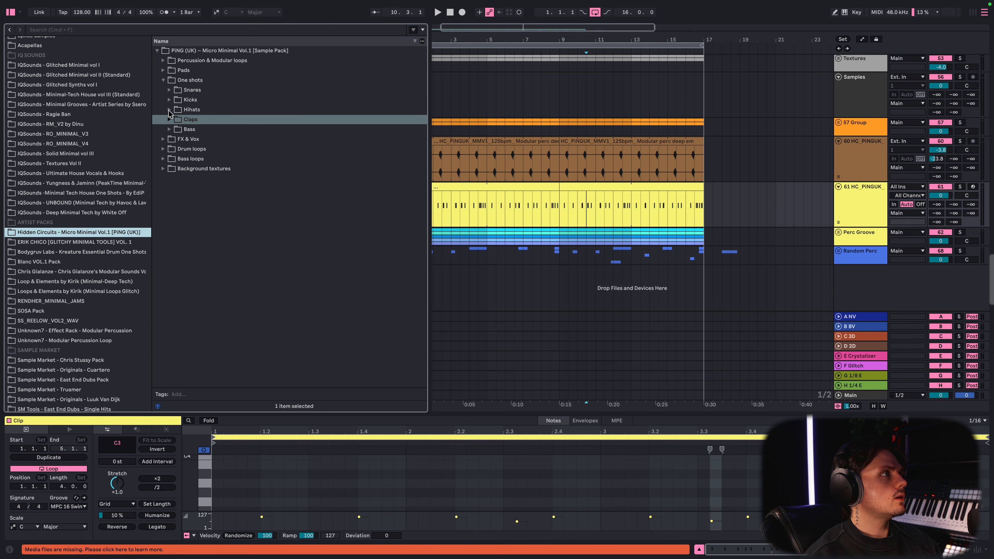
- Load all the pack's hihat one shots into a Drum Rack on a new MIDI track and extend its hihat clip to bar 17
{"action": "left_click", "coordinate": [170, 109]}
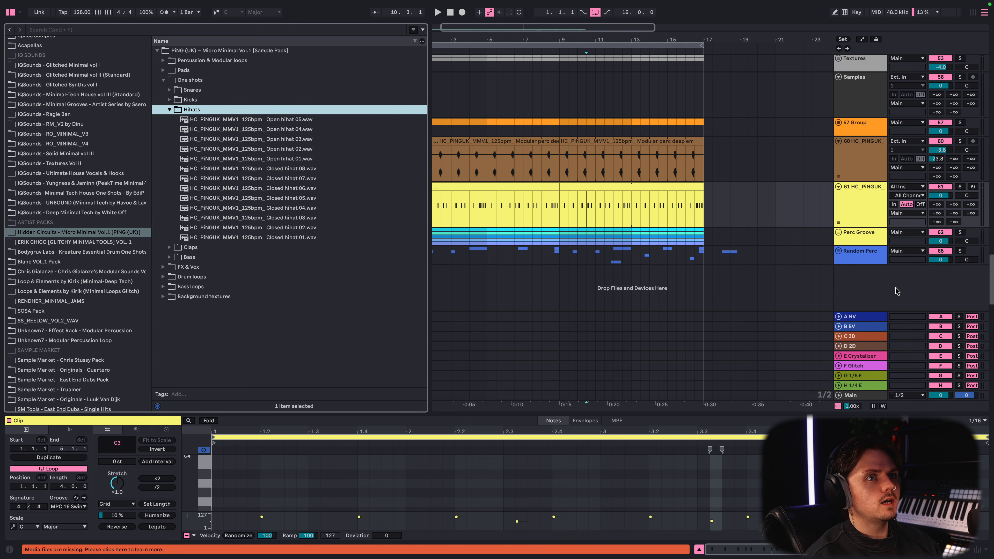
{"action": "right_click", "coordinate": [874, 280]}
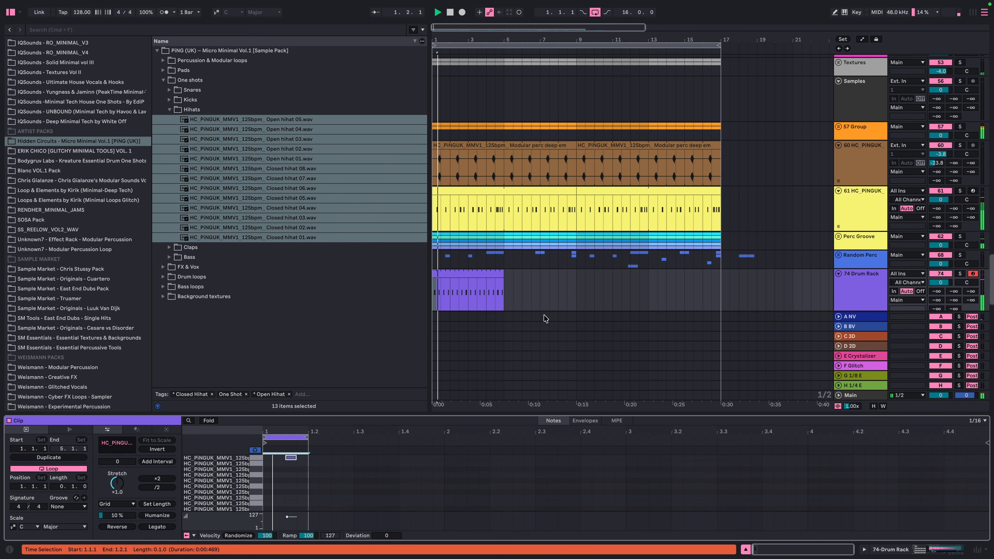
{"action": "left_click_drag", "start_coordinate": [503, 283], "coordinate": [724, 285]}
- Duplicate the 74 Drum Rack track and move the hihat note in the copied clip three pads lower
{"action": "scroll", "coordinate": [726, 286], "scroll_direction": "down", "scroll_amount": 2}
{"action": "left_click", "coordinate": [854, 267]}
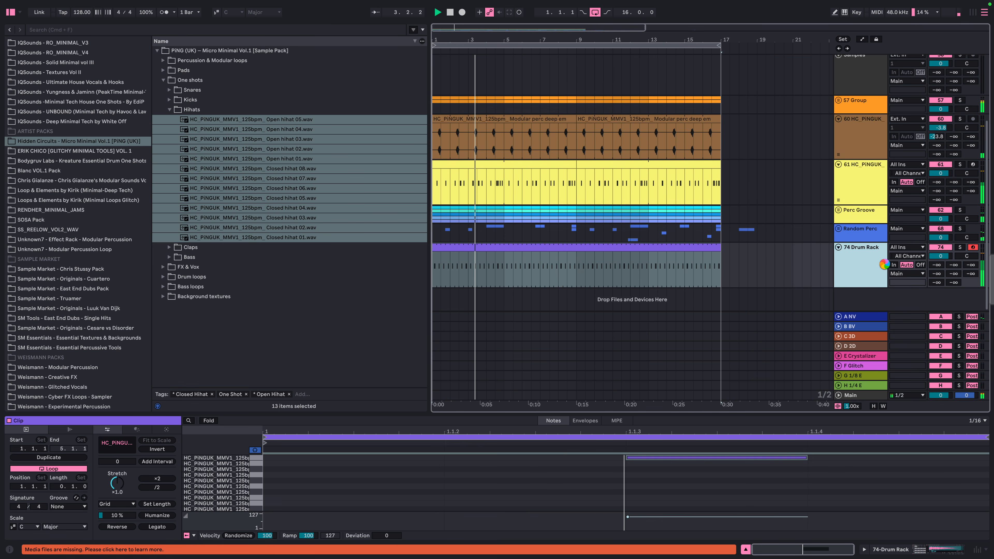
{"action": "key", "text": "super+d"}
{"action": "scroll", "coordinate": [631, 300], "scroll_direction": "down", "scroll_amount": 1}
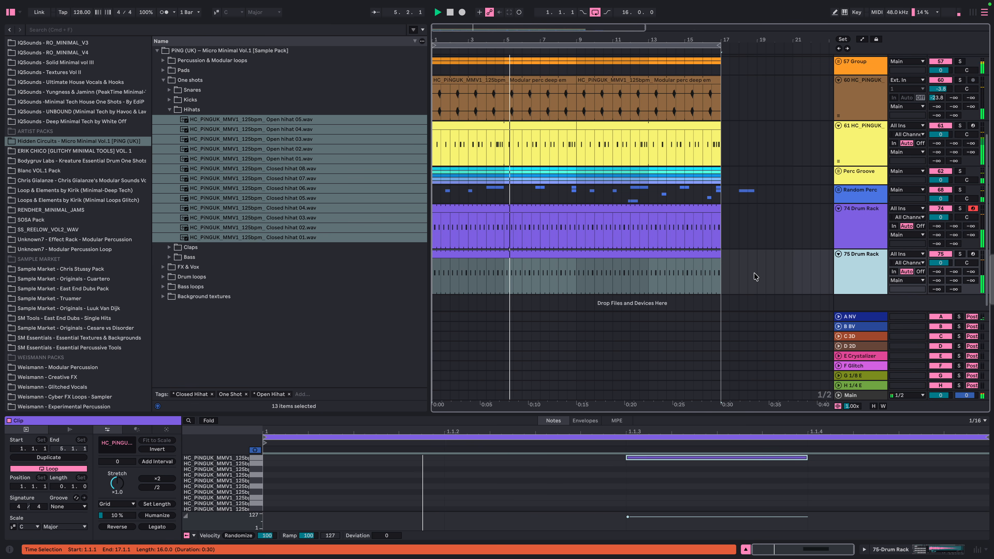
{"action": "double_click", "coordinate": [574, 253]}
{"action": "left_click_drag", "start_coordinate": [480, 486], "coordinate": [736, 417]}
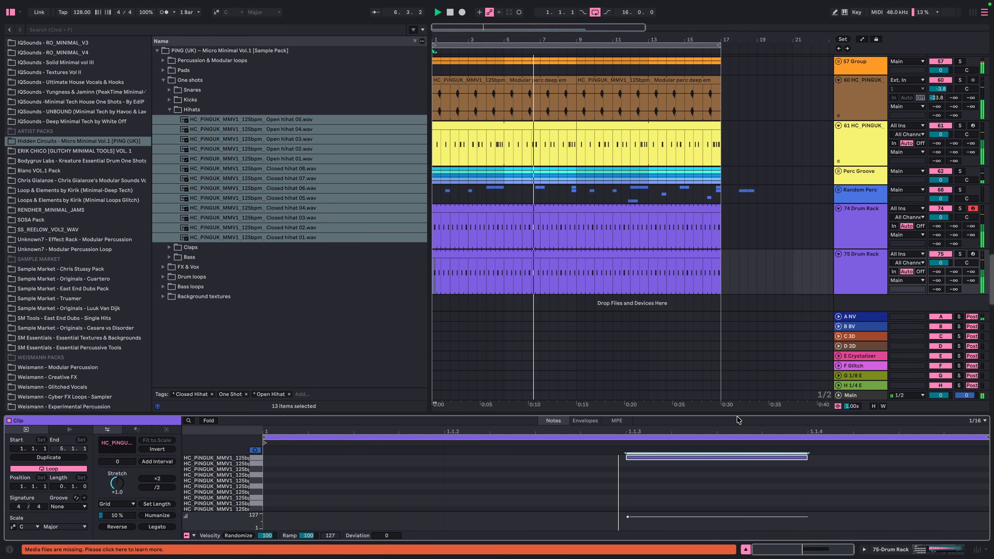
{"action": "key", "text": "Down"}
{"action": "key", "text": "Down"}
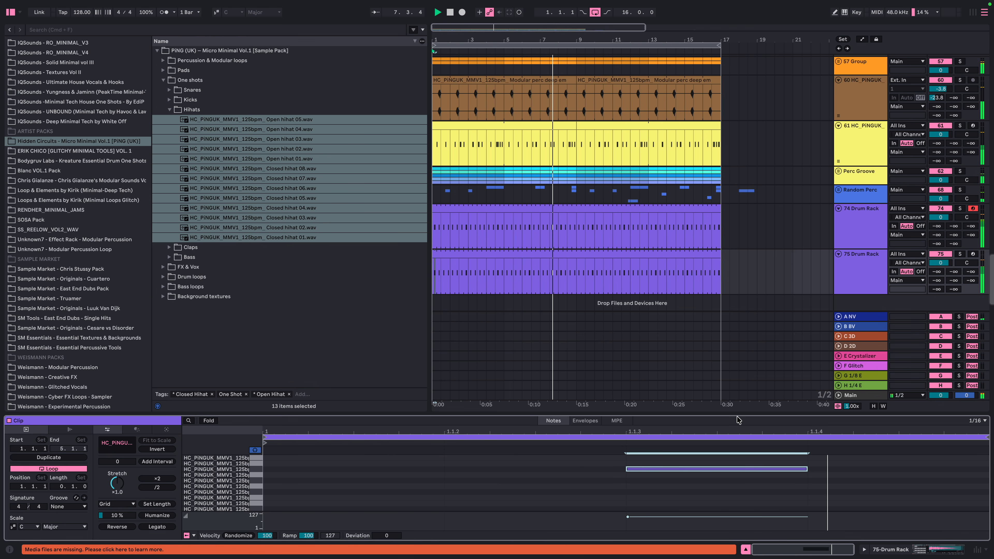
{"action": "key", "text": "Down"}
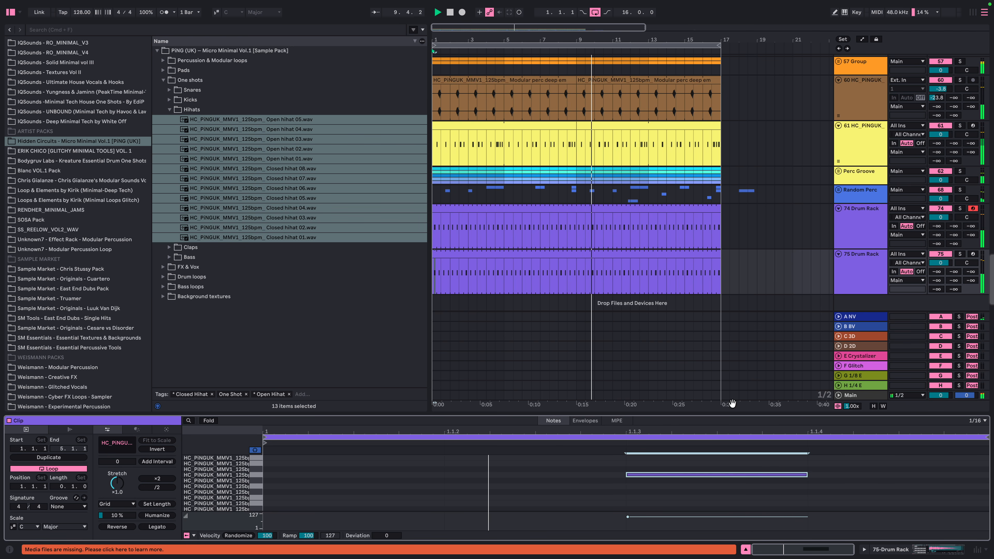
- Add a hihat note at 1.1.1 on the same pad, reduce its velocity, and lower the 75 Drum Rack track's volume
{"action": "key", "text": "space"}
{"action": "double_click", "coordinate": [332, 475]}
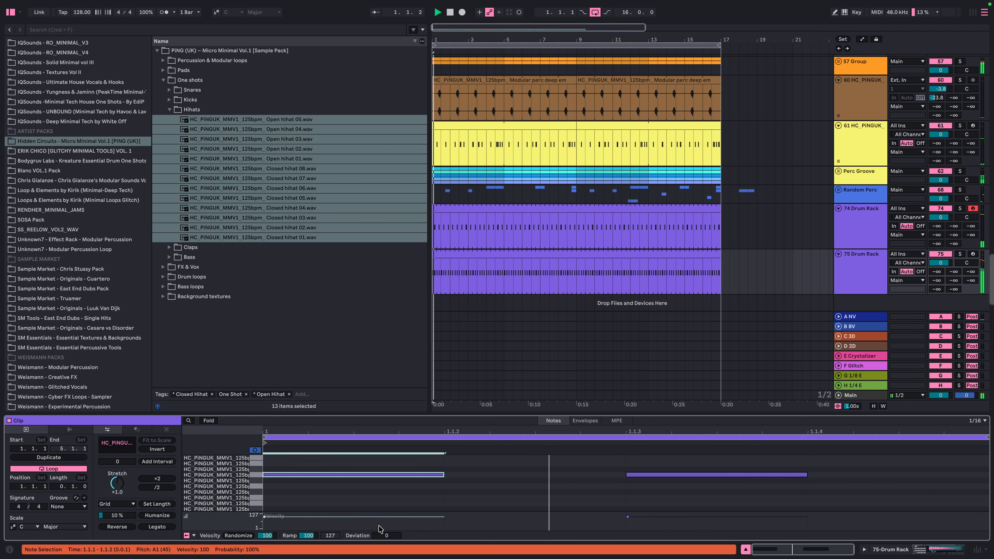
{"action": "left_click_drag", "start_coordinate": [382, 517], "coordinate": [383, 523]}
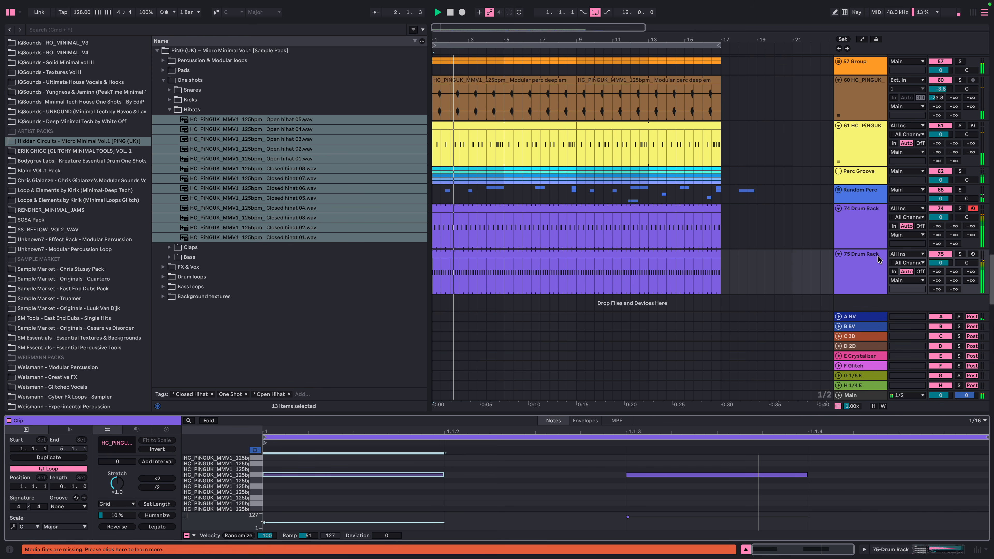
{"action": "left_click_drag", "start_coordinate": [940, 263], "coordinate": [940, 283]}
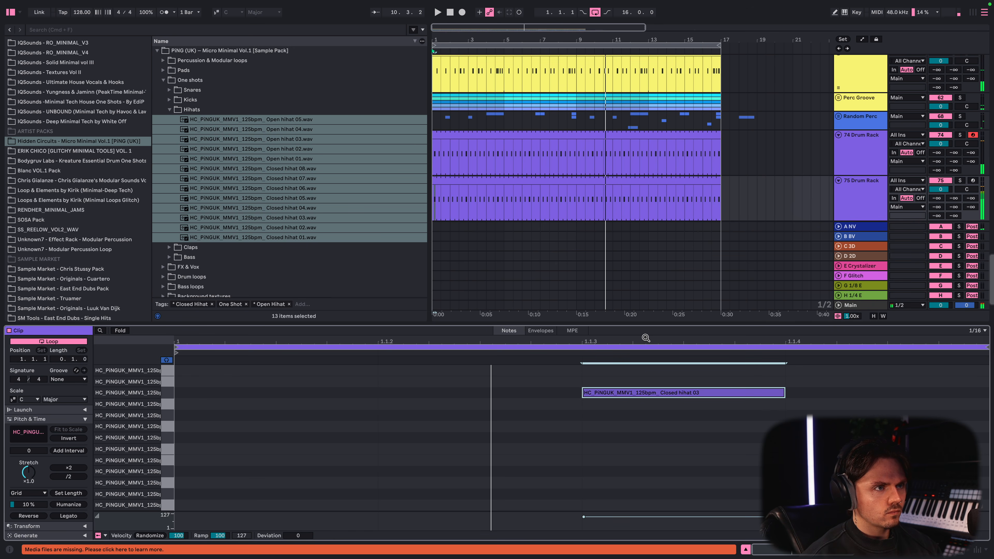
- Try neighbouring hihat sounds for the 1.1.3 note in the 75 Drum Rack clip, settling on the pad three rows lower
{"action": "key", "text": "Down"}
{"action": "key", "text": "Down"}
{"action": "key", "text": "Up"}
{"action": "key", "text": "Down"}
{"action": "key", "text": "Down"}
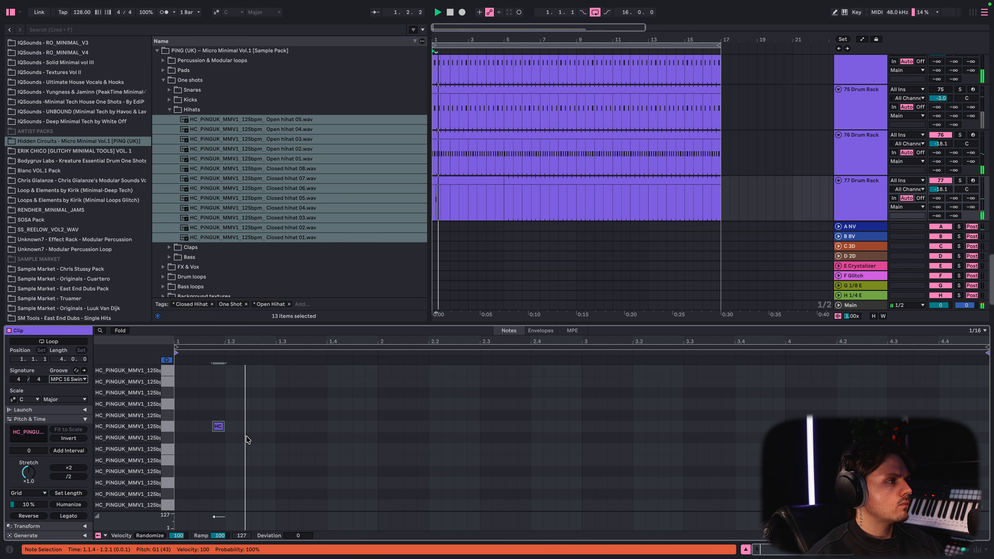
- Duplicate and shift hihat notes in the 77 Drum Rack clip to build a two-bar pattern across two pads
{"action": "key", "text": "space"}
{"action": "key", "text": "space"}
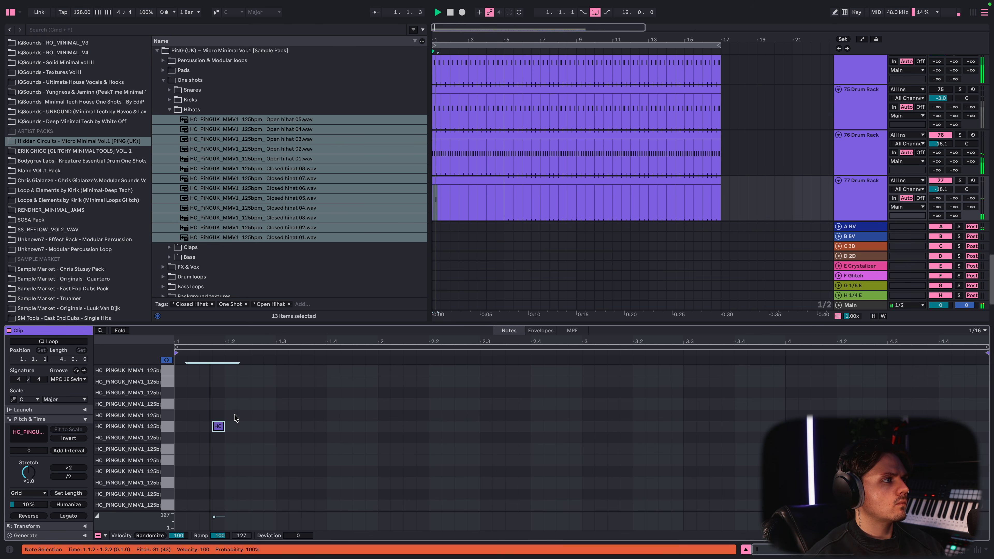
{"action": "key", "text": "super+d"}
{"action": "key", "text": "Right"}
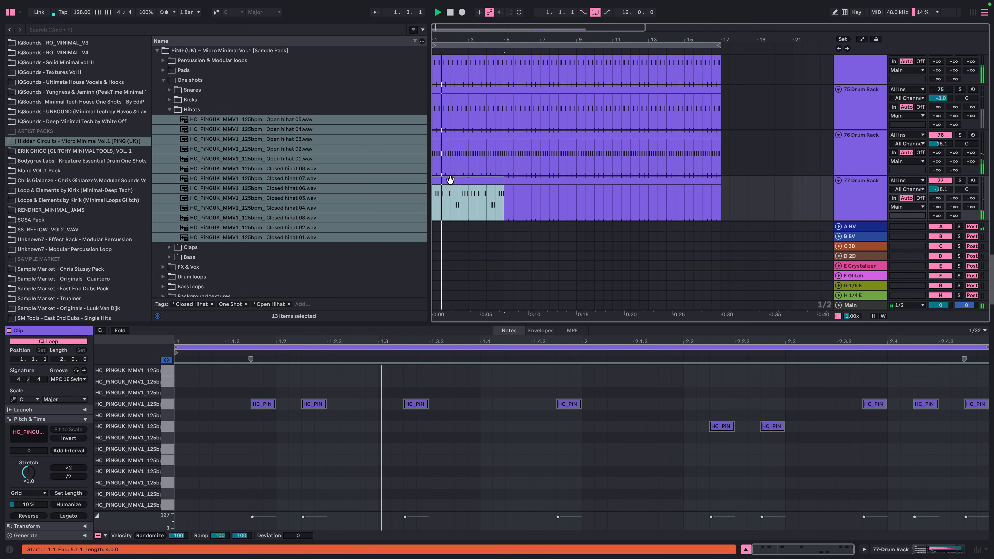
- Repeat the 77 Drum Rack's four-bar hihat clip up to bar 17 and set the track's volume to -19.3 dB
{"action": "key", "text": "super+d"}
{"action": "key", "text": "super+d"}
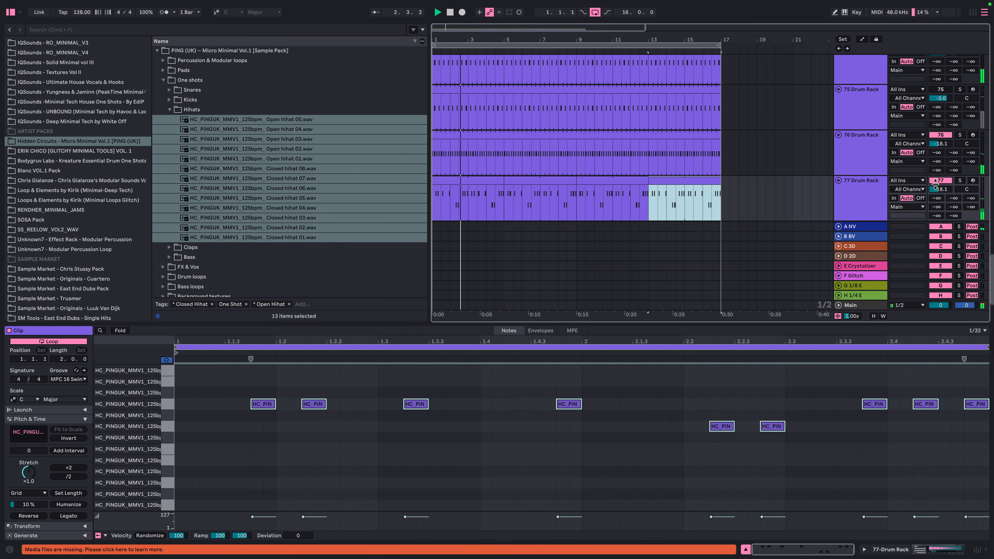
{"action": "left_click_drag", "start_coordinate": [935, 185], "coordinate": [935, 188]}
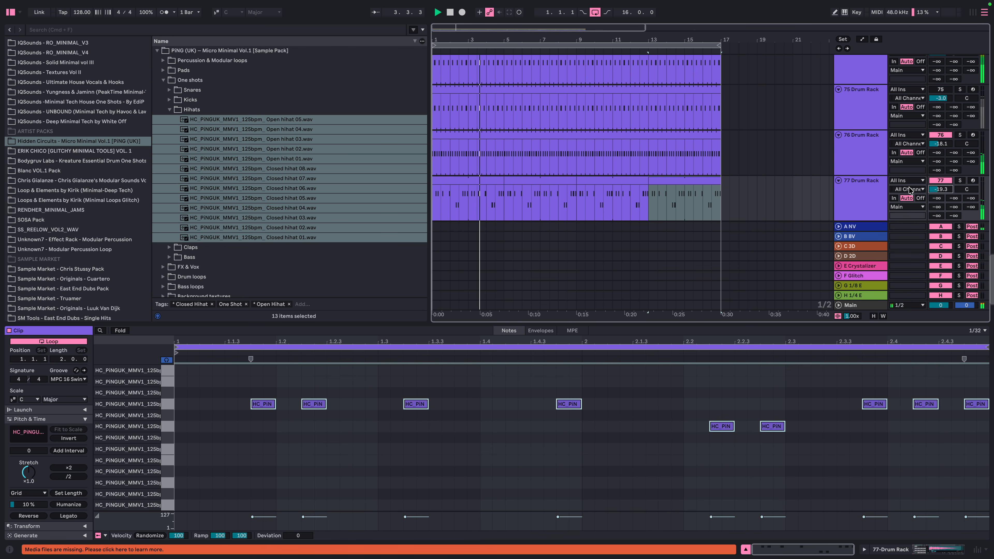
- Audition the vox underground sample from the pack's FX & Vox folder and place it on a track below the hihats
{"action": "left_click_drag", "start_coordinate": [685, 321], "coordinate": [672, 450]}
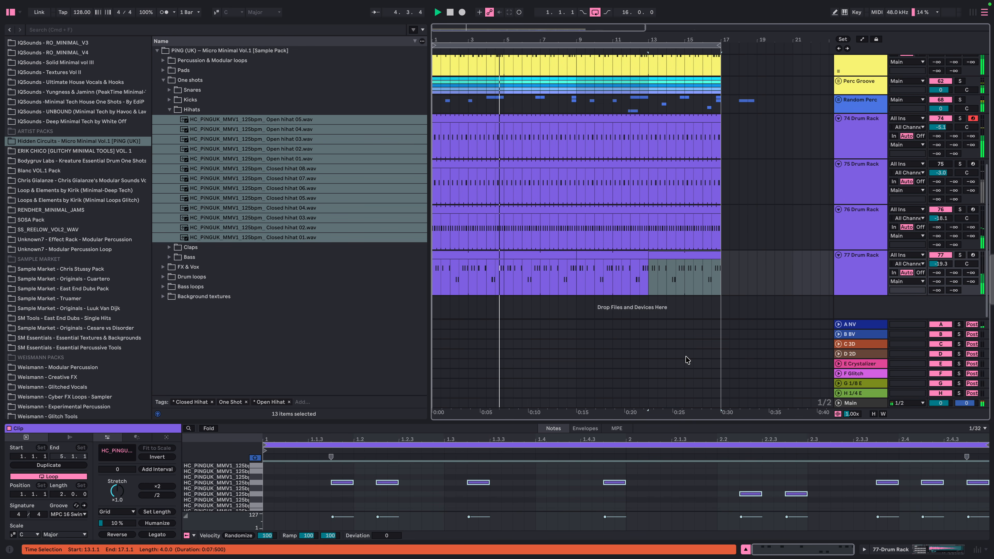
{"action": "scroll", "coordinate": [687, 359], "scroll_direction": "up", "scroll_amount": 1}
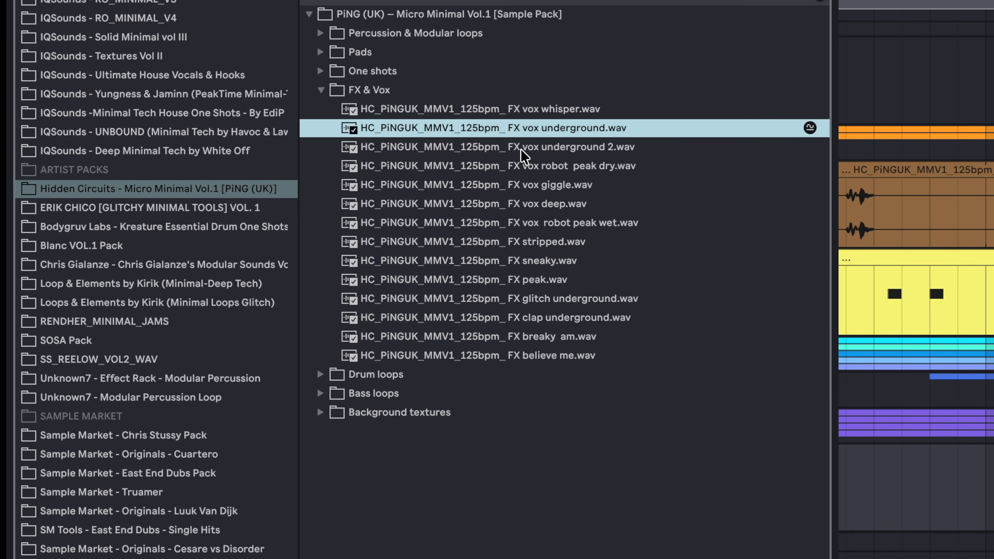
{"action": "scroll", "coordinate": [962, 335], "scroll_direction": "down", "scroll_amount": 5}
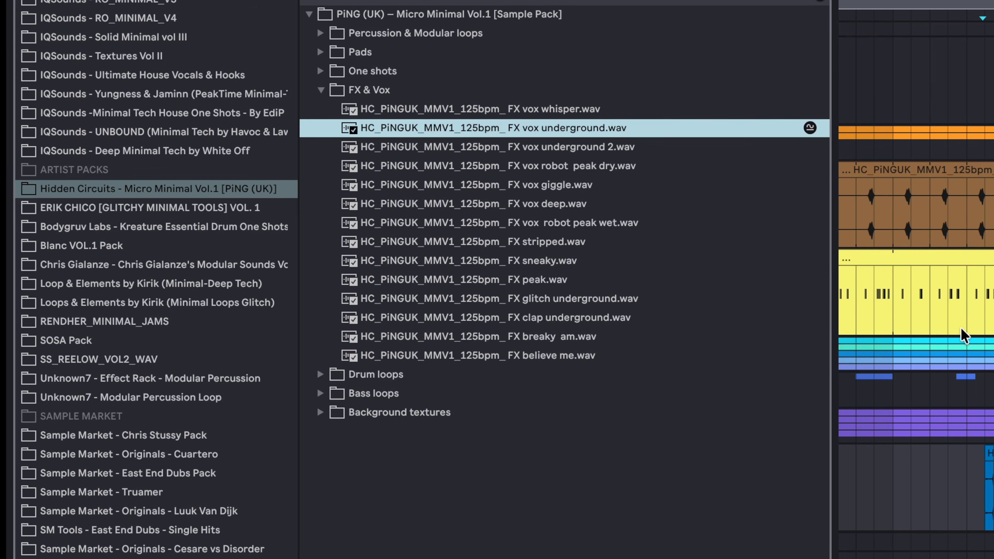
- Set the vox underground track's volume to -34.0 dB and move its clip to start at bar 9
{"action": "scroll", "coordinate": [961, 336], "scroll_direction": "down", "scroll_amount": 2}
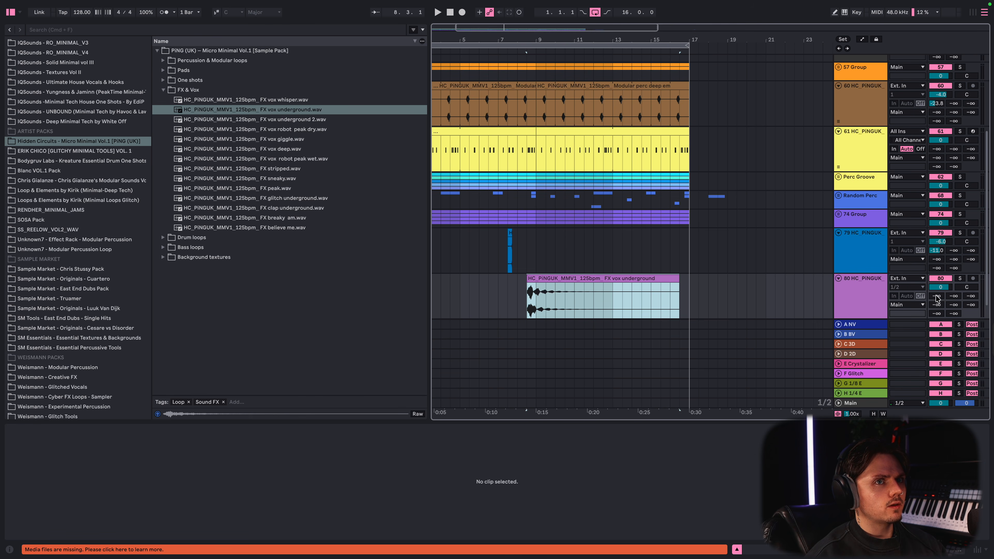
{"action": "key", "text": "space"}
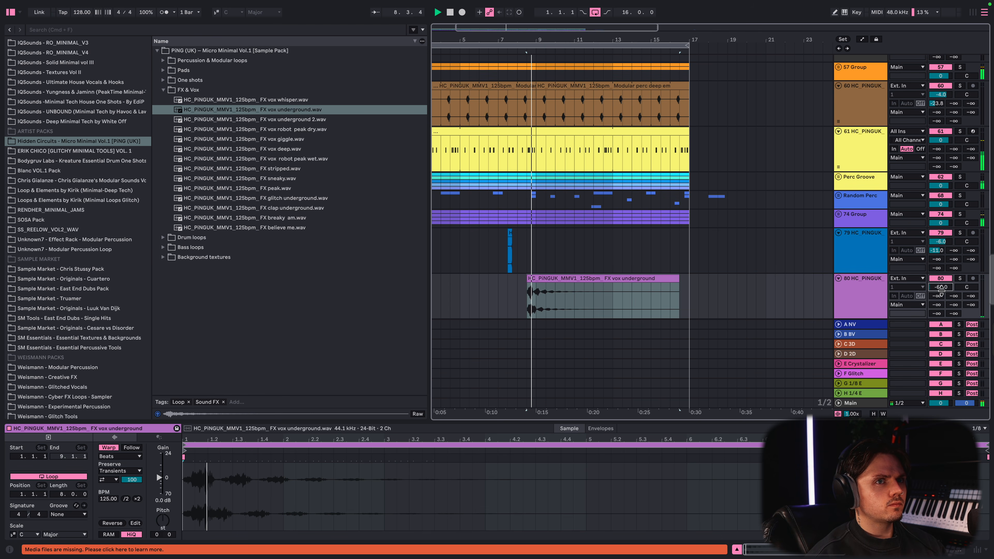
{"action": "left_click_drag", "start_coordinate": [940, 287], "coordinate": [941, 308]}
{"action": "key", "text": "space"}
{"action": "key", "text": "space"}
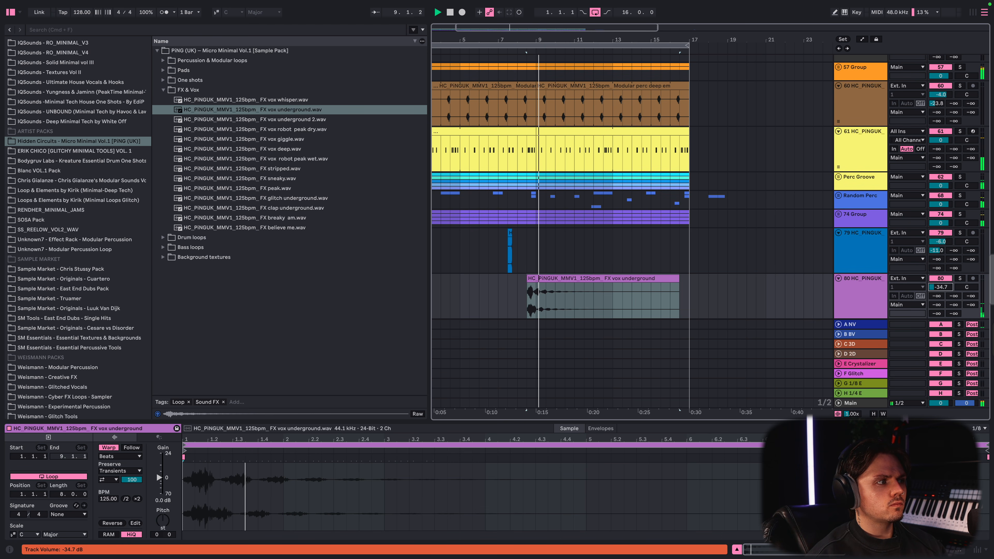
{"action": "scroll", "coordinate": [504, 321], "scroll_direction": "up", "scroll_amount": 3}
{"action": "scroll", "coordinate": [579, 292], "scroll_direction": "up", "scroll_amount": 3}
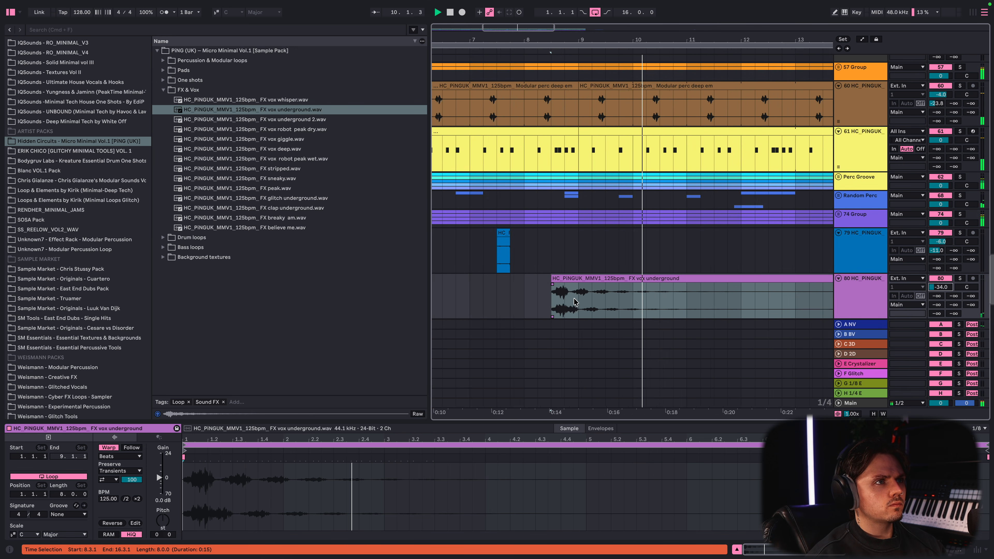
{"action": "key", "text": "space"}
{"action": "key", "text": "space"}
{"action": "left_click_drag", "start_coordinate": [540, 280], "coordinate": [593, 281]}
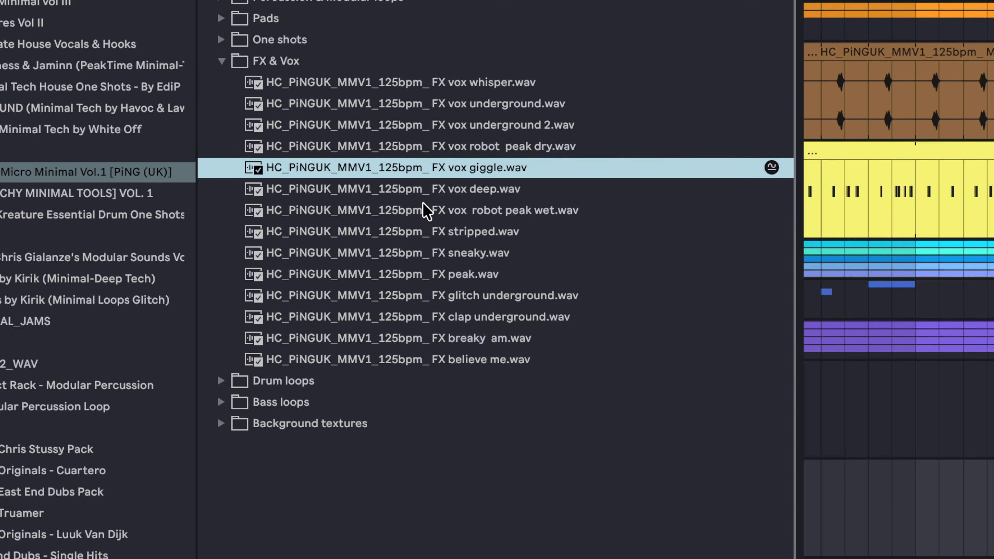
- Audition the FX samples from vox deep onward and place FX clap underground on a new track below the vox
{"action": "left_click", "coordinate": [425, 191]}
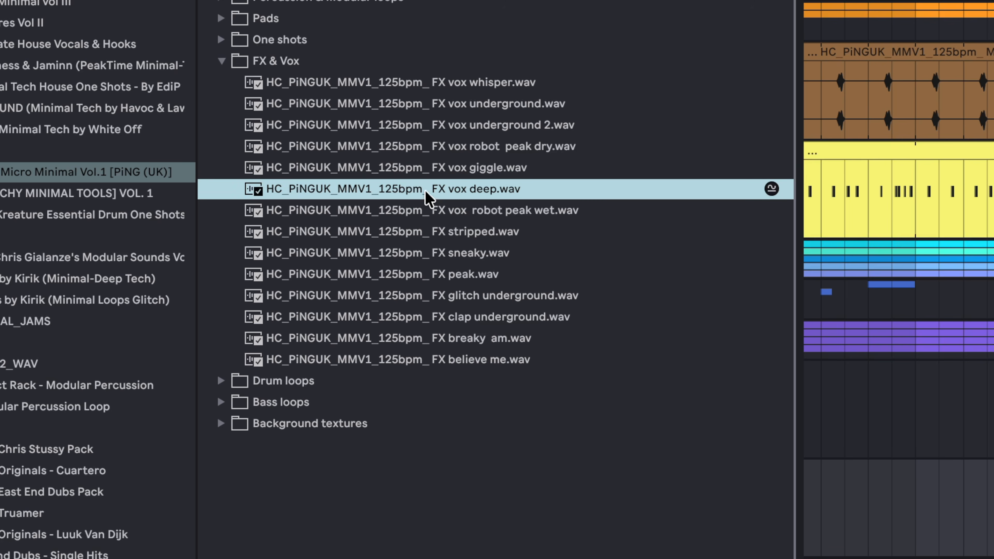
{"action": "left_click", "coordinate": [421, 214]}
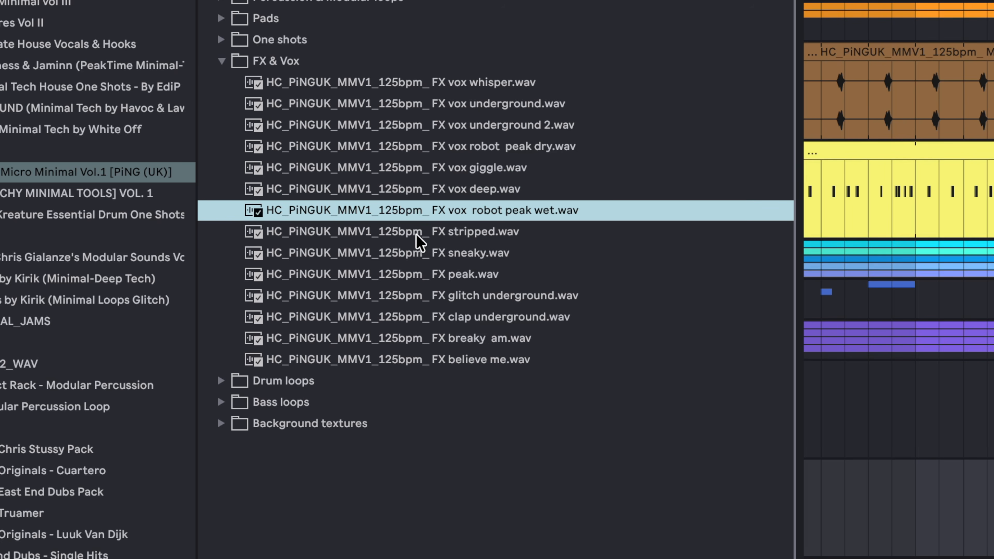
{"action": "left_click", "coordinate": [376, 226]}
{"action": "left_click", "coordinate": [375, 255]}
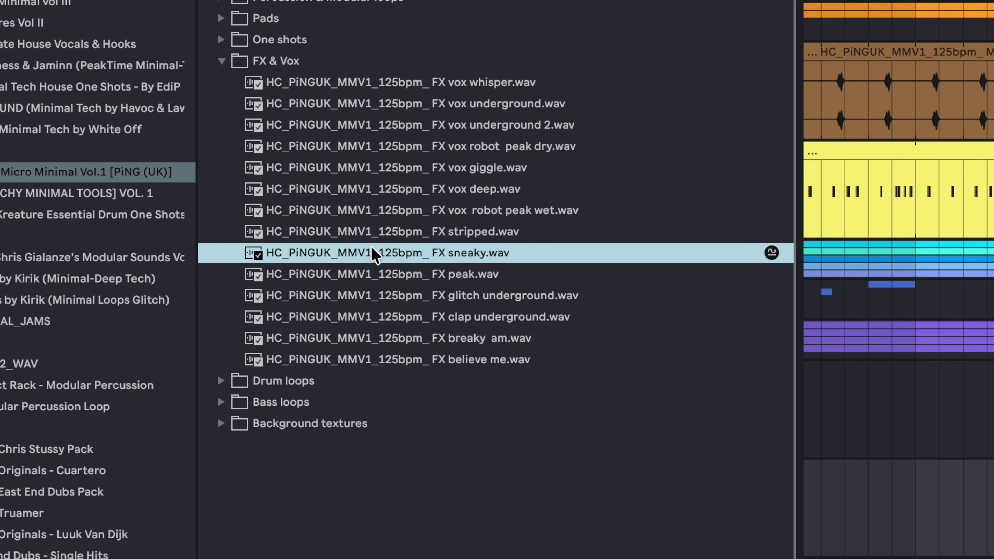
{"action": "left_click", "coordinate": [410, 281]}
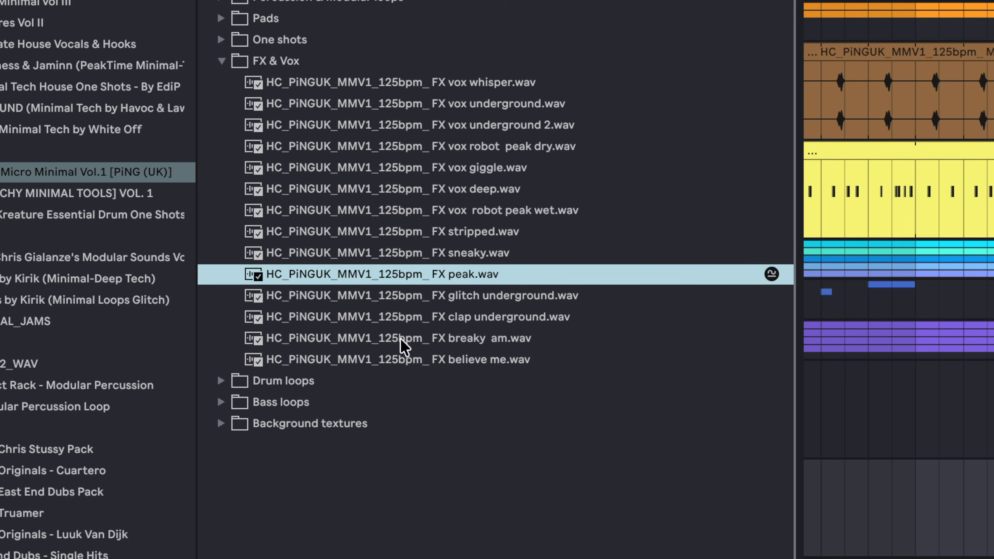
{"action": "left_click", "coordinate": [388, 292]}
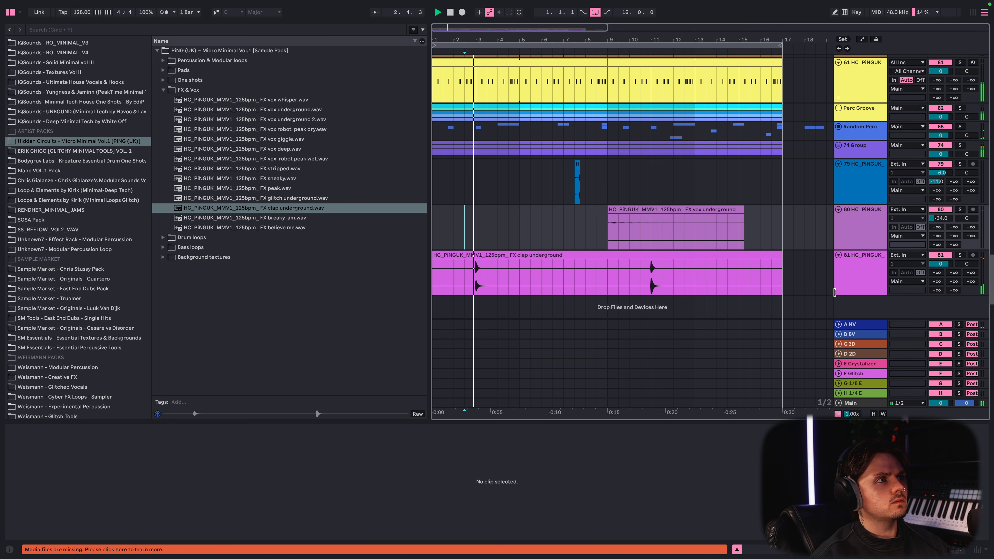
- Move the FX clap underground clip to start at 2.4.1 and set its track's volume to -18.3 dB
{"action": "scroll", "coordinate": [548, 321], "scroll_direction": "up", "scroll_amount": 5}
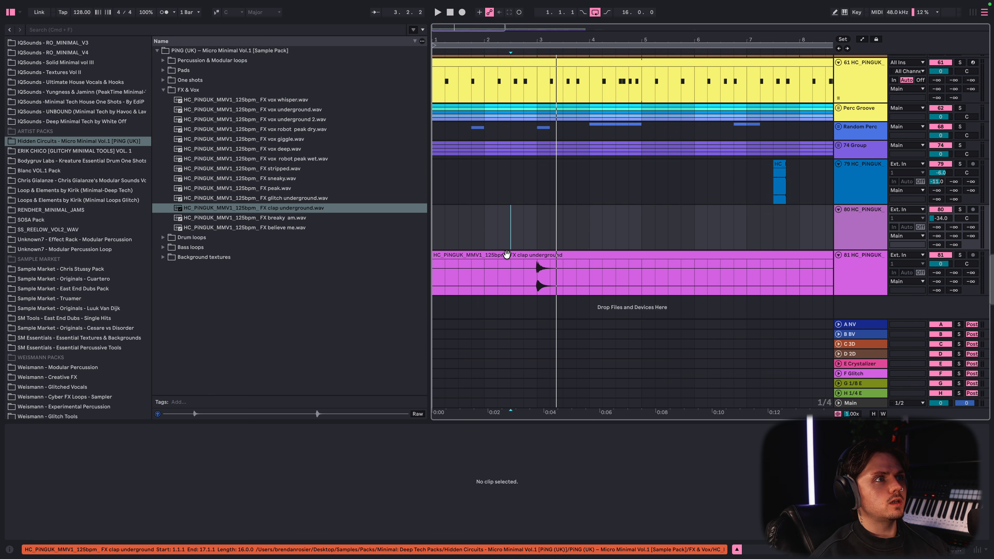
{"action": "left_click_drag", "start_coordinate": [506, 255], "coordinate": [602, 276]}
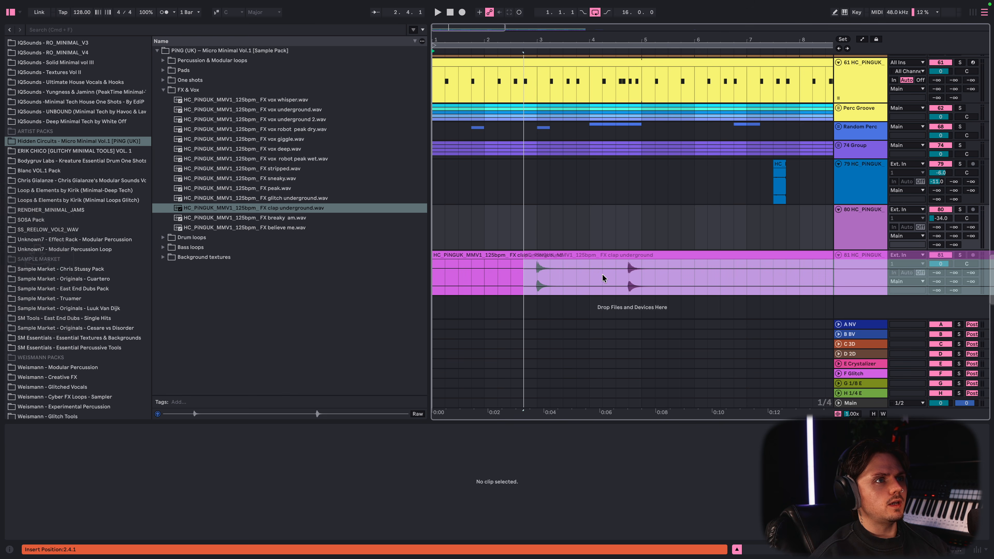
{"action": "key", "text": "space"}
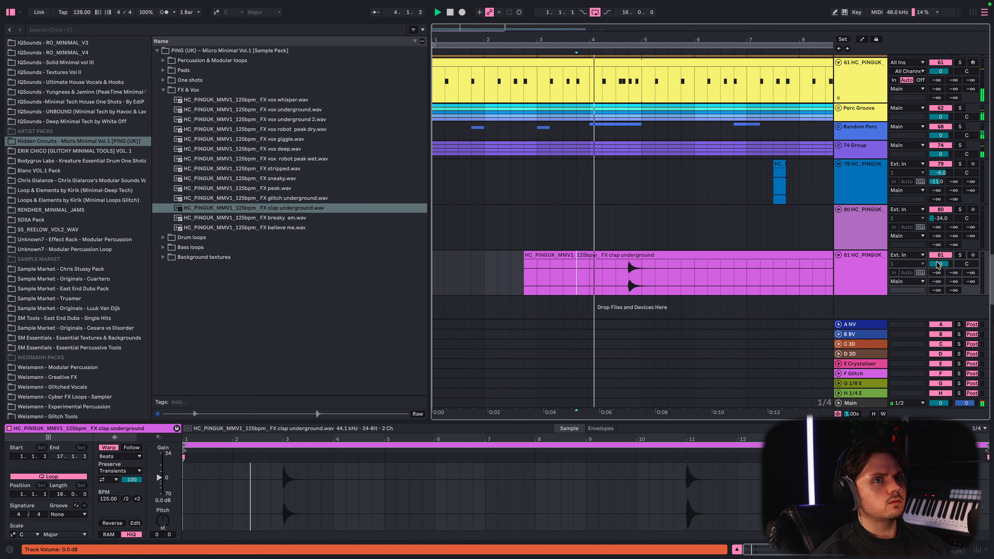
{"action": "left_click_drag", "start_coordinate": [940, 264], "coordinate": [940, 281]}
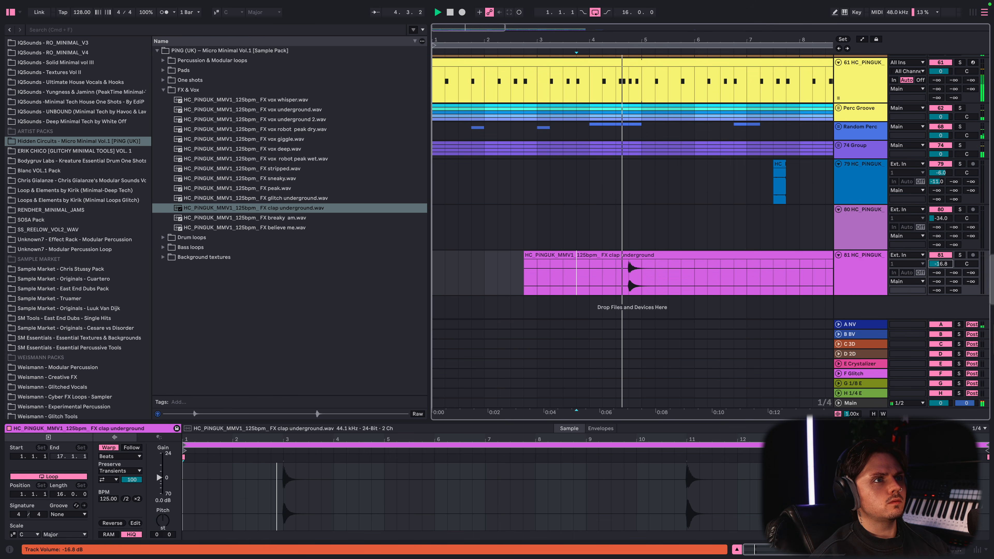
{"action": "scroll", "coordinate": [716, 281], "scroll_direction": "down", "scroll_amount": 4}
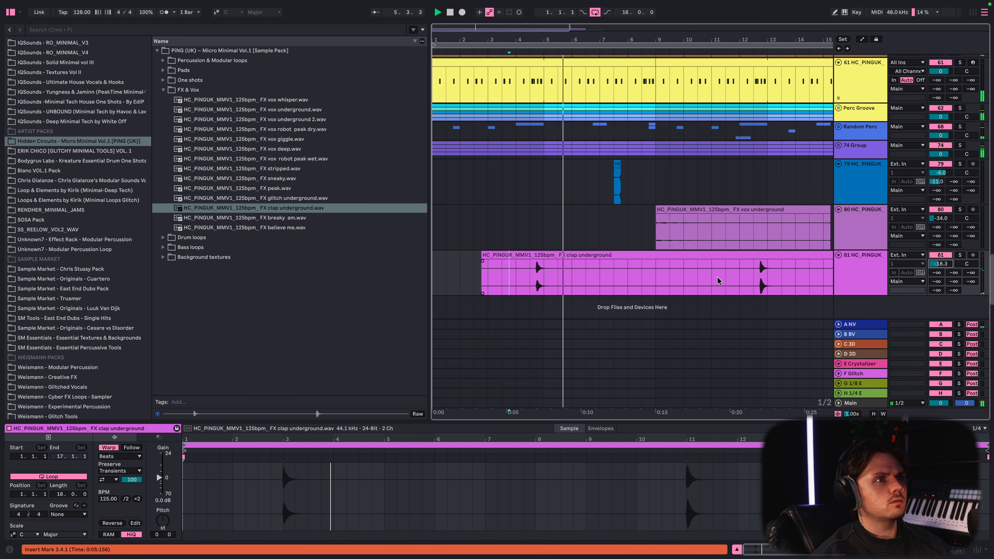
{"action": "scroll", "coordinate": [635, 271], "scroll_direction": "right", "scroll_amount": 5}
{"action": "scroll", "coordinate": [633, 271], "scroll_direction": "down", "scroll_amount": 2}
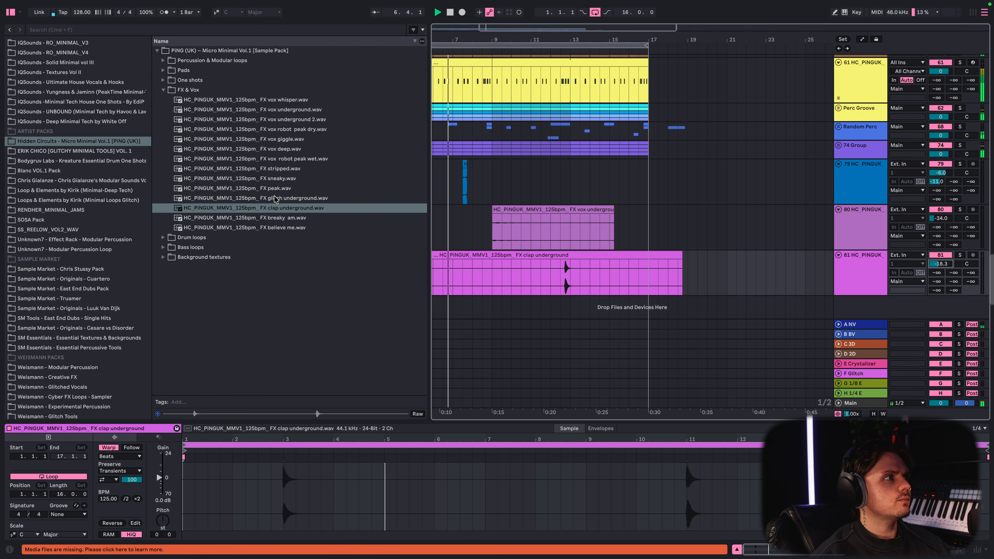
- Place the FX breaky am sample on a new track at 8.3.1 and set the track's volume to -14.0 dB
{"action": "left_click", "coordinate": [274, 209]}
{"action": "left_click", "coordinate": [274, 219]}
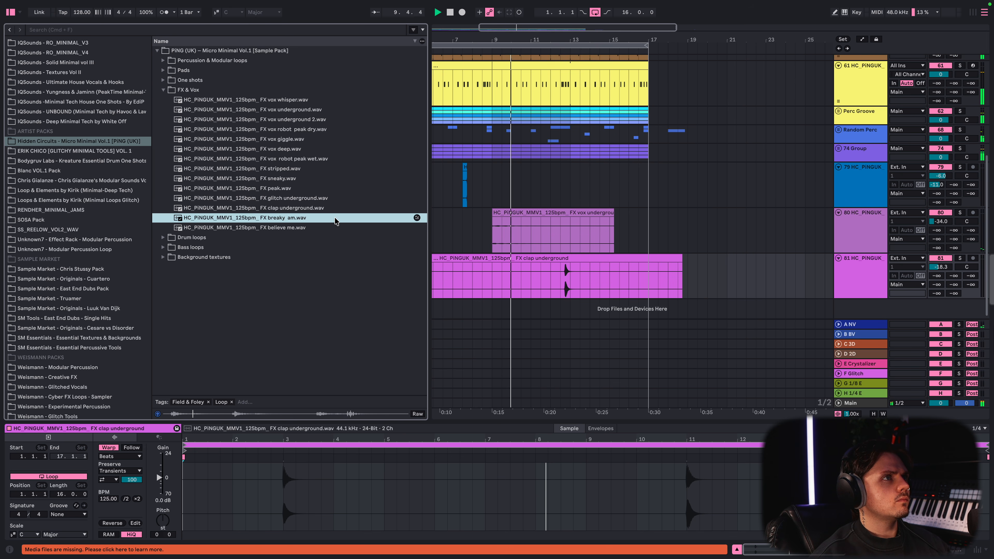
{"action": "left_click_drag", "start_coordinate": [259, 220], "coordinate": [481, 302]}
- Make the FX breaky am clip's Beats warping preserve 1/16 with a transient envelope of 1, and transpose it by -10 semitones
{"action": "left_click", "coordinate": [120, 471]}
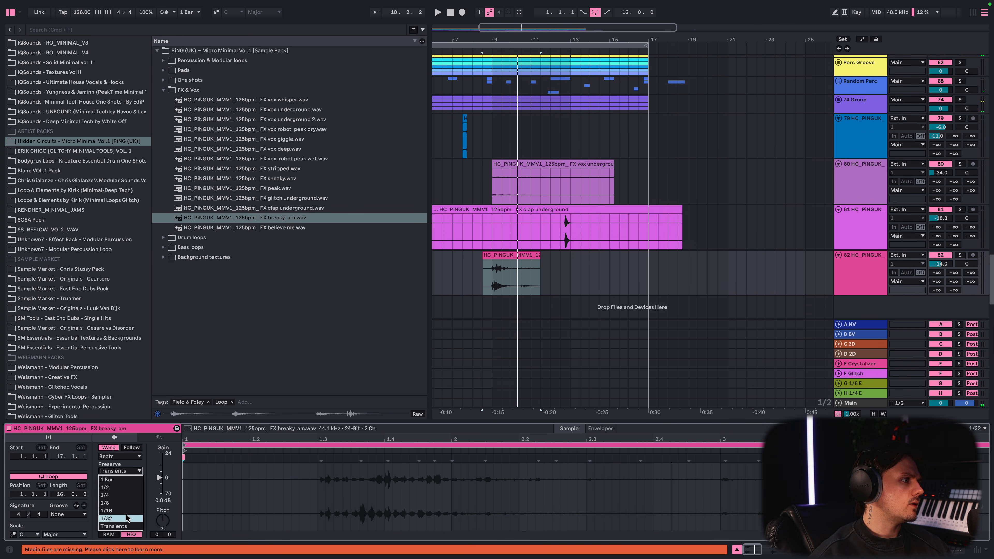
{"action": "left_click", "coordinate": [118, 511]}
{"action": "type", "text": "1"}
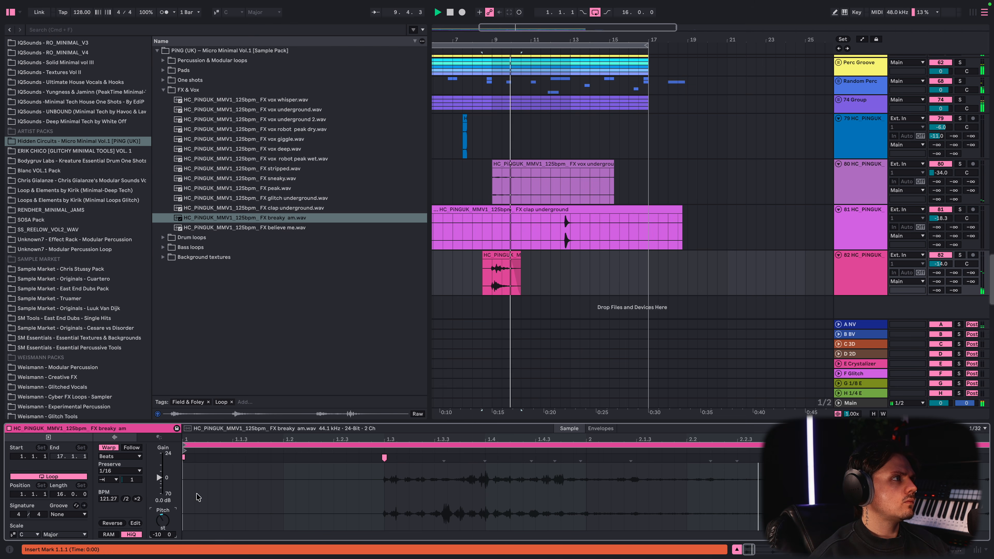
{"action": "left_click_drag", "start_coordinate": [162, 524], "coordinate": [161, 494]}
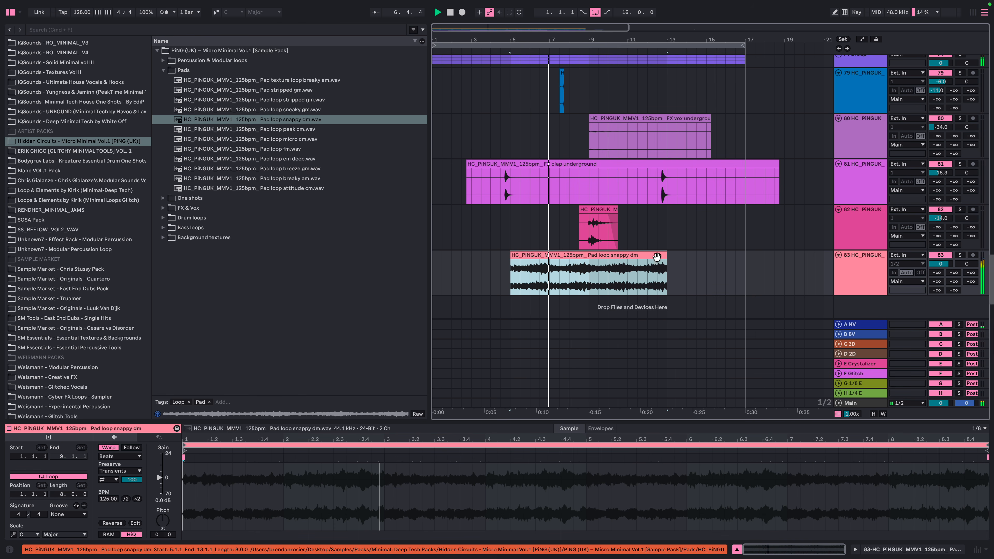
- Trim the Pad loop snappy dm clip to two bars starting at bar 1 and duplicate it up to bar 5
{"action": "left_click_drag", "start_coordinate": [666, 266], "coordinate": [453, 263]}
{"action": "key", "text": "space"}
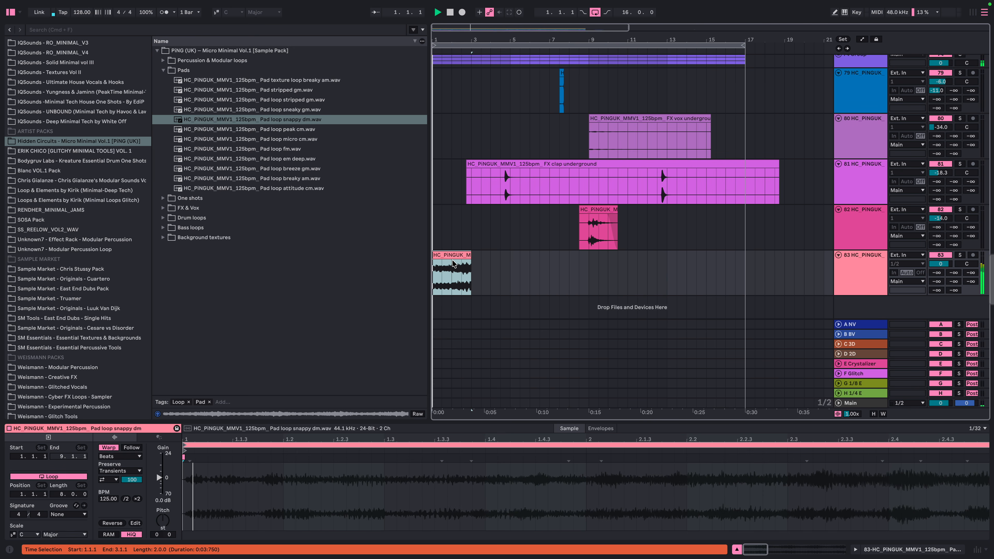
{"action": "key", "text": "super+d"}
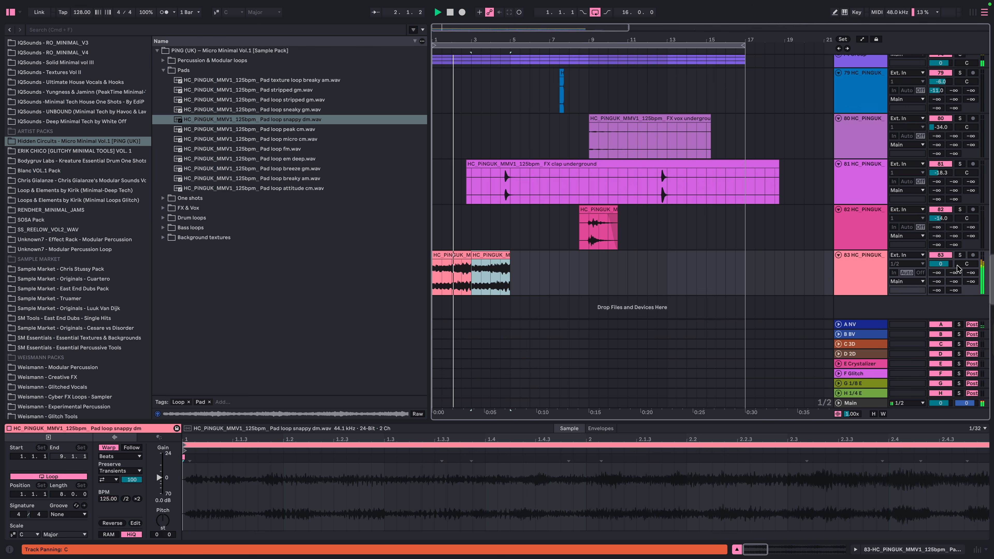
- Set the pad track's volume to -7.3 dB and repeat its two-bar clip up to bar 9 as one consolidated clip
{"action": "left_click_drag", "start_coordinate": [940, 264], "coordinate": [940, 274]}
{"action": "key", "text": "space"}
{"action": "double_click", "coordinate": [485, 255]}
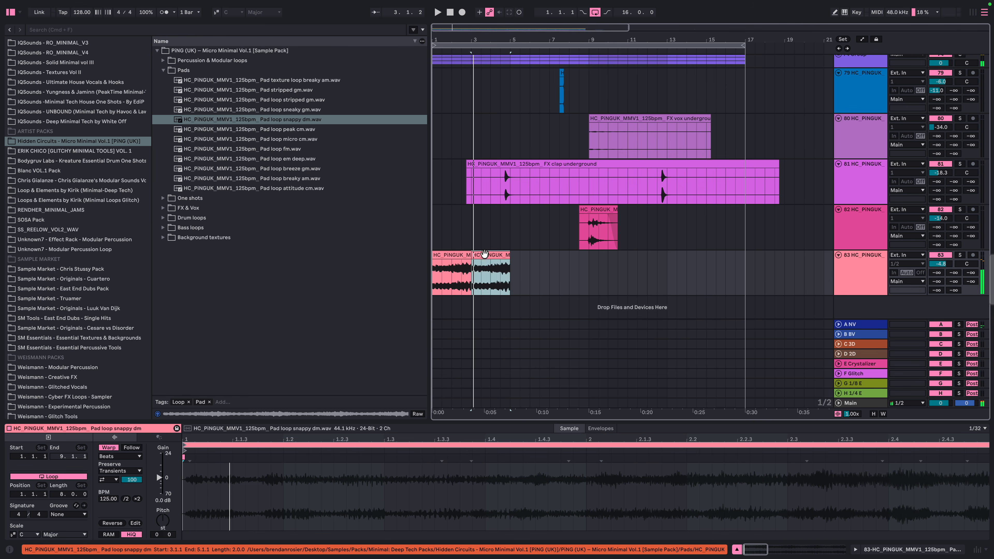
{"action": "left_click", "coordinate": [434, 277]}
{"action": "key", "text": "space"}
{"action": "key", "text": "space"}
{"action": "left_click_drag", "start_coordinate": [940, 264], "coordinate": [941, 265]}
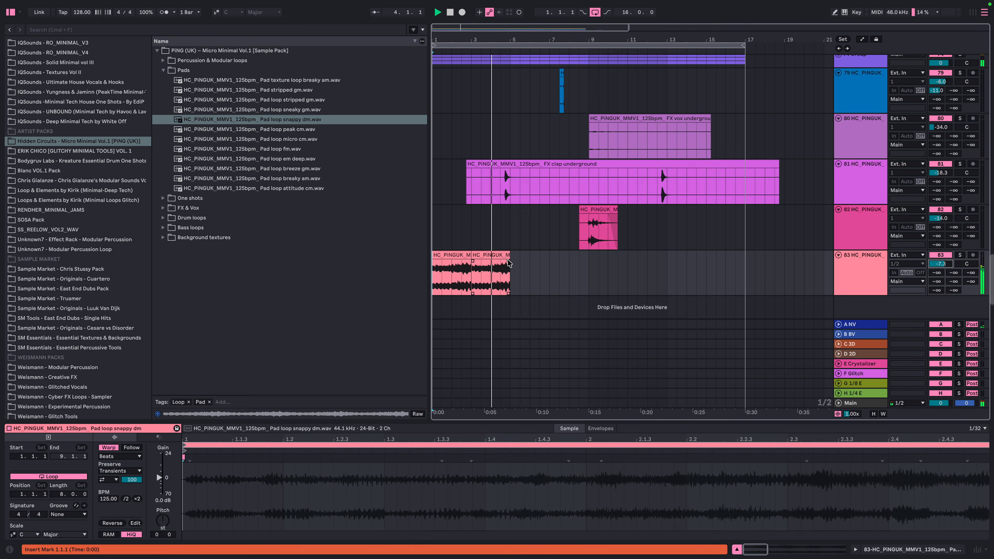
{"action": "left_click", "coordinate": [500, 255]}
{"action": "key", "text": "super+d"}
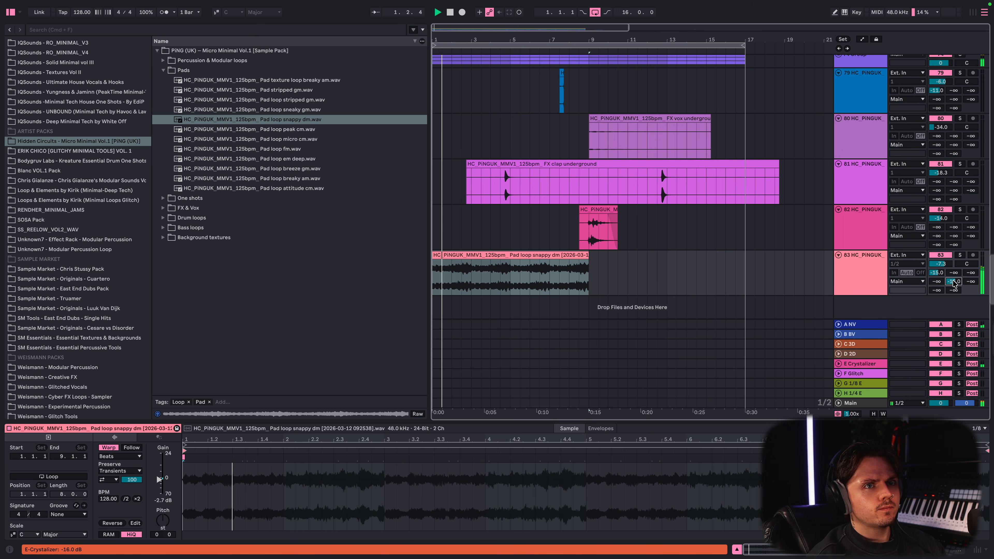
- Send the pad track to returns A and G at -11.2 dB each and lower its volume to -11.0 dB
{"action": "left_click_drag", "start_coordinate": [938, 290], "coordinate": [937, 267]}
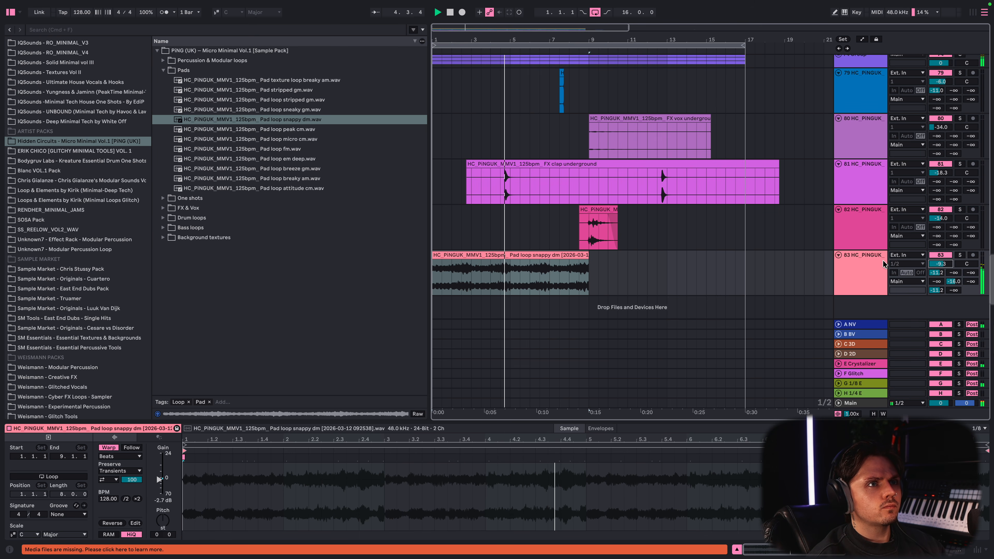
{"action": "scroll", "coordinate": [505, 235], "scroll_direction": "up", "scroll_amount": 10}
{"action": "left_click_drag", "start_coordinate": [508, 222], "coordinate": [583, 210]}
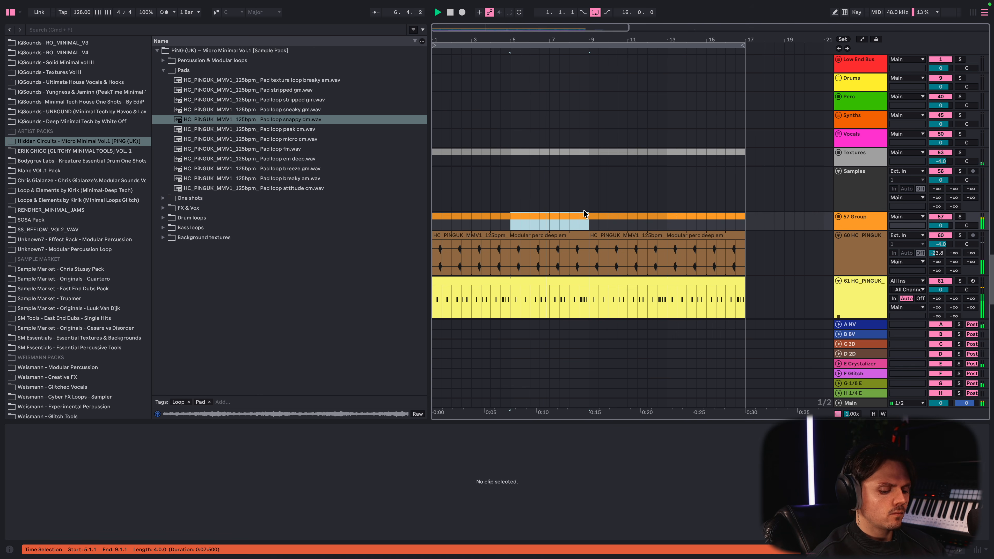
{"action": "scroll", "coordinate": [583, 216], "scroll_direction": "down", "scroll_amount": 10}
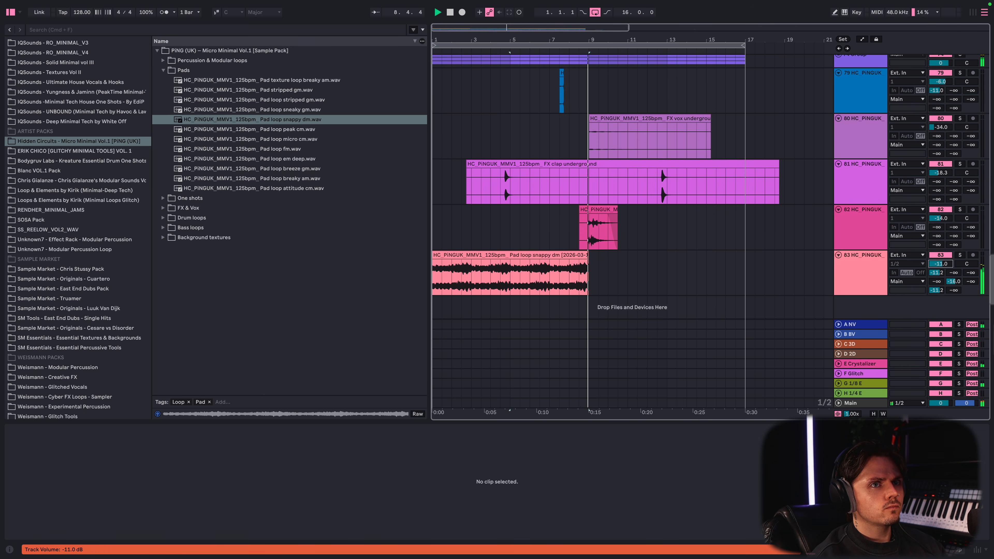
- Audition the Sub bass hit samples in the pack's One shots Bass folder, from hit 10 down to hit 1
{"action": "left_click", "coordinate": [163, 70]}
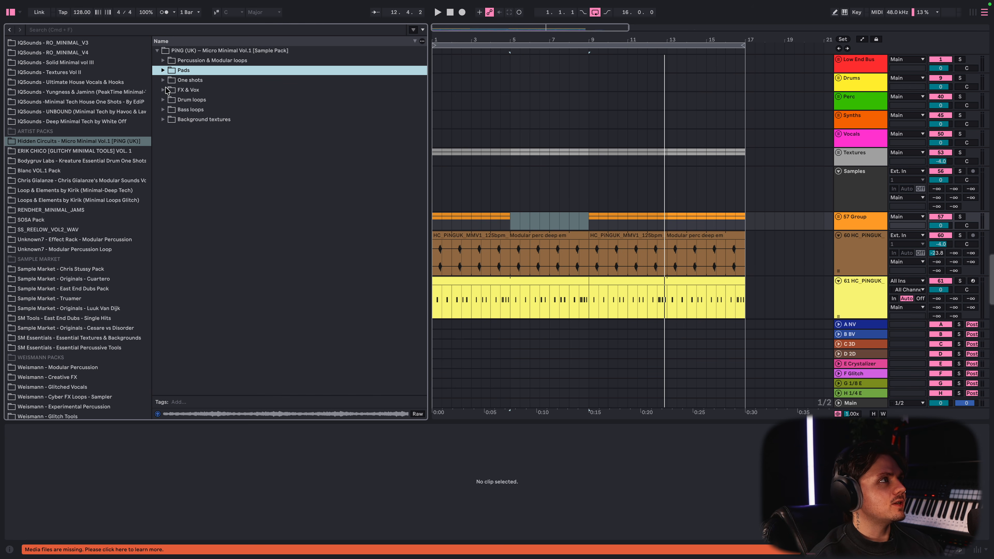
{"action": "left_click", "coordinate": [163, 81]}
{"action": "left_click", "coordinate": [168, 129]}
{"action": "left_click", "coordinate": [220, 140]}
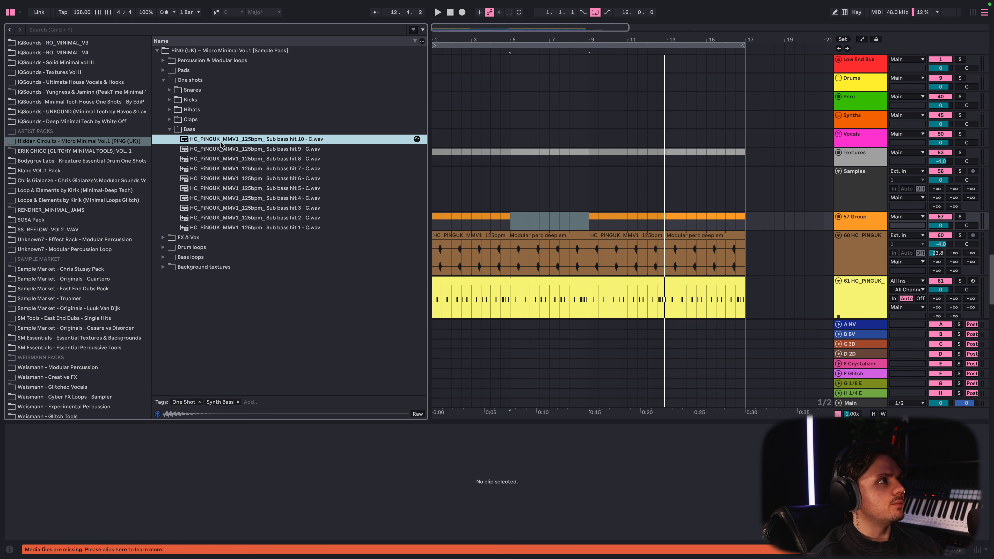
{"action": "key", "text": "Down"}
{"action": "scroll", "coordinate": [531, 262], "scroll_direction": "down", "scroll_amount": 10}
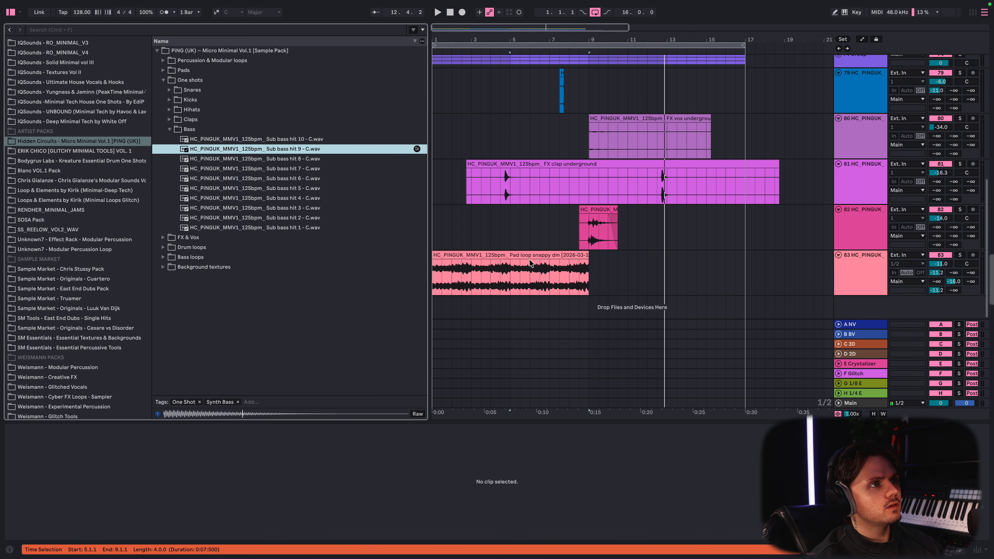
{"action": "key", "text": "Down"}
{"action": "key", "text": "Down"}
{"action": "key", "text": "Down"}
{"action": "key", "text": "Down"}
{"action": "key", "text": "Down"}
{"action": "key", "text": "Down"}
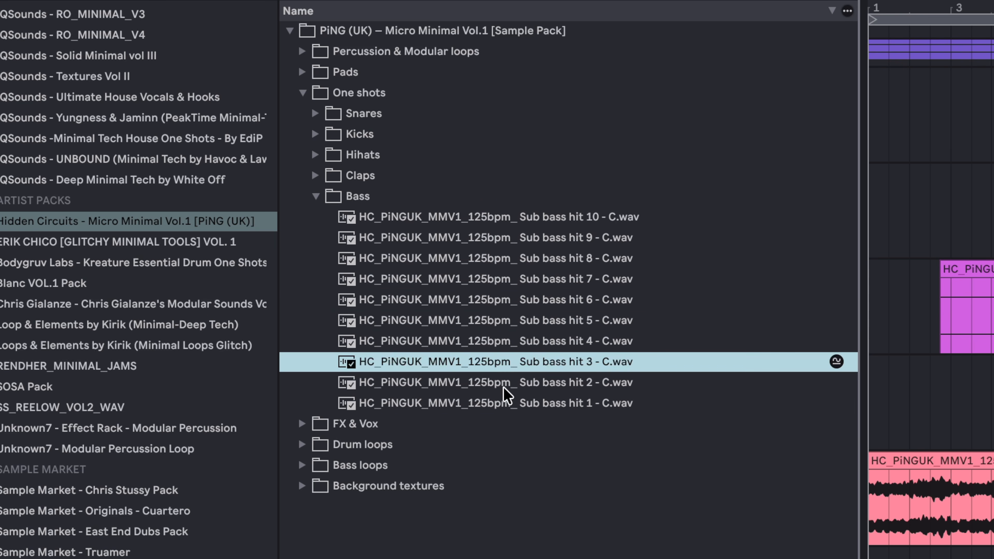
{"action": "key", "text": "Down"}
{"action": "key", "text": "Down"}
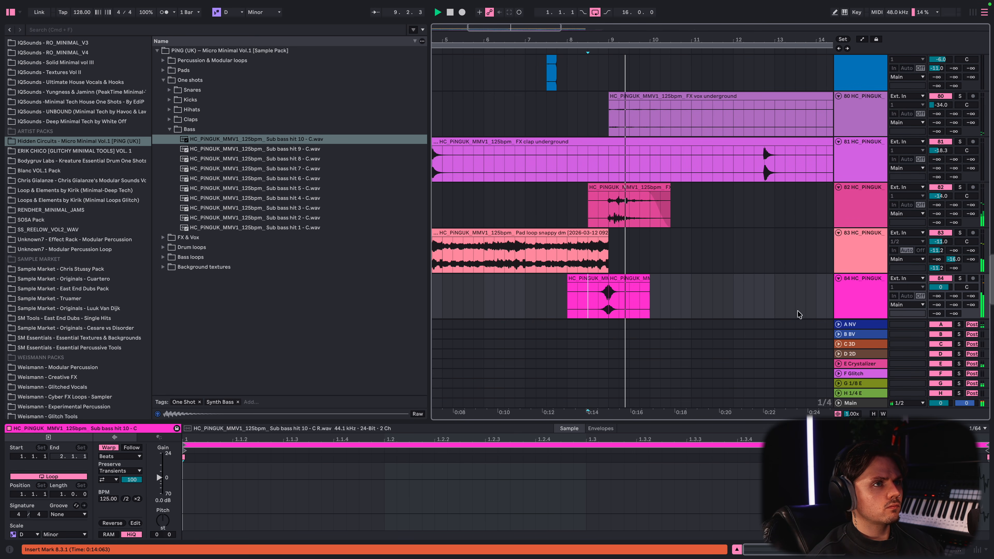
- Put a reversed Sub bass hit 10 in bar 8 and a forward one in bar 9 on a new track at about -6 dB
{"action": "left_click_drag", "start_coordinate": [940, 287], "coordinate": [941, 292]}
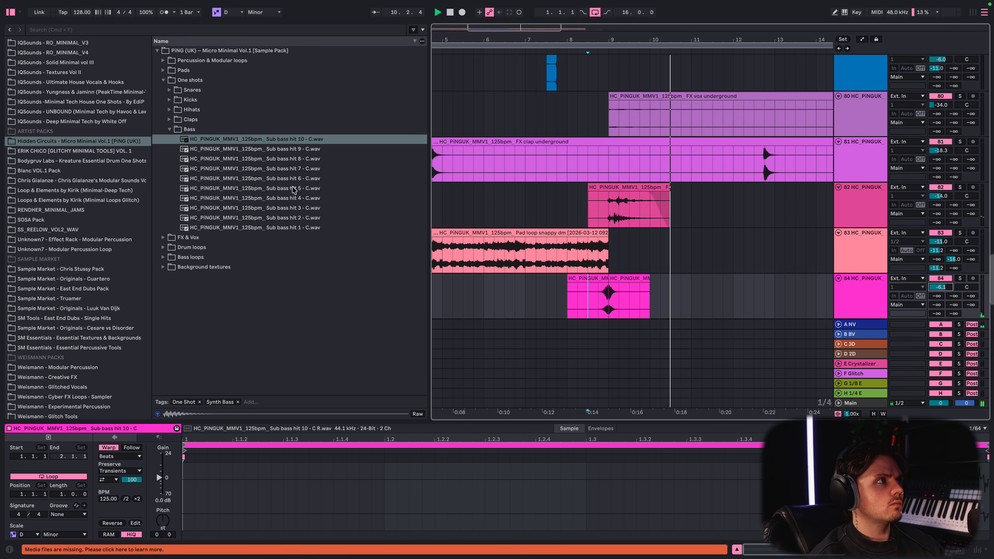
- Audition further Sub bass hit samples and load Sub bass hit 6 into a sampler on a new MIDI track
{"action": "left_click", "coordinate": [259, 149]}
{"action": "key", "text": "space"}
{"action": "left_click", "coordinate": [257, 168]}
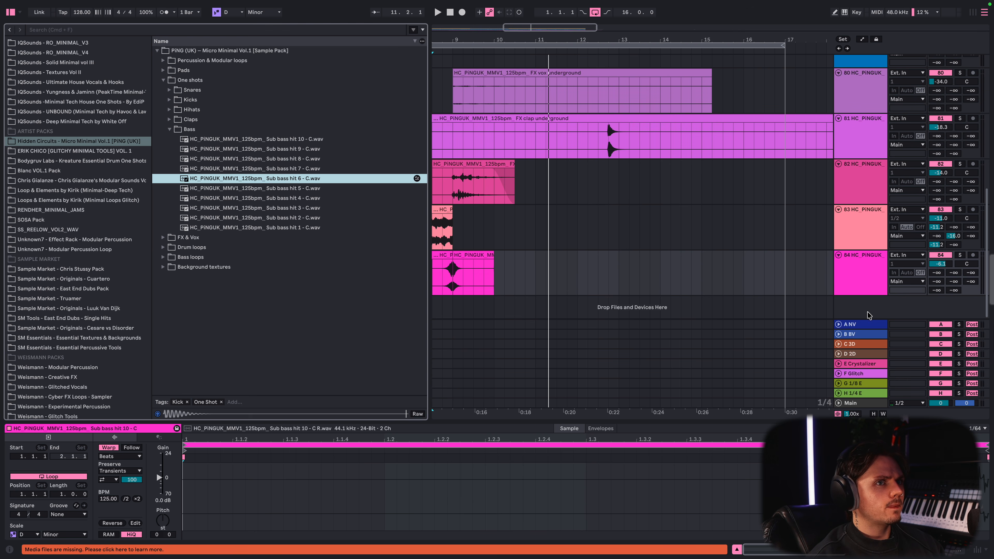
{"action": "right_click", "coordinate": [874, 311]}
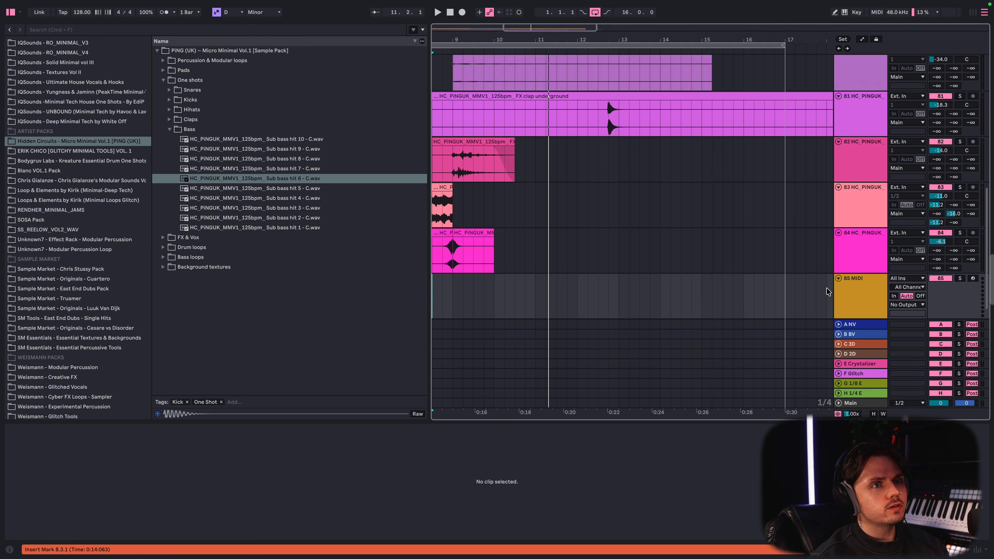
{"action": "double_click", "coordinate": [849, 287]}
{"action": "key", "text": "space"}
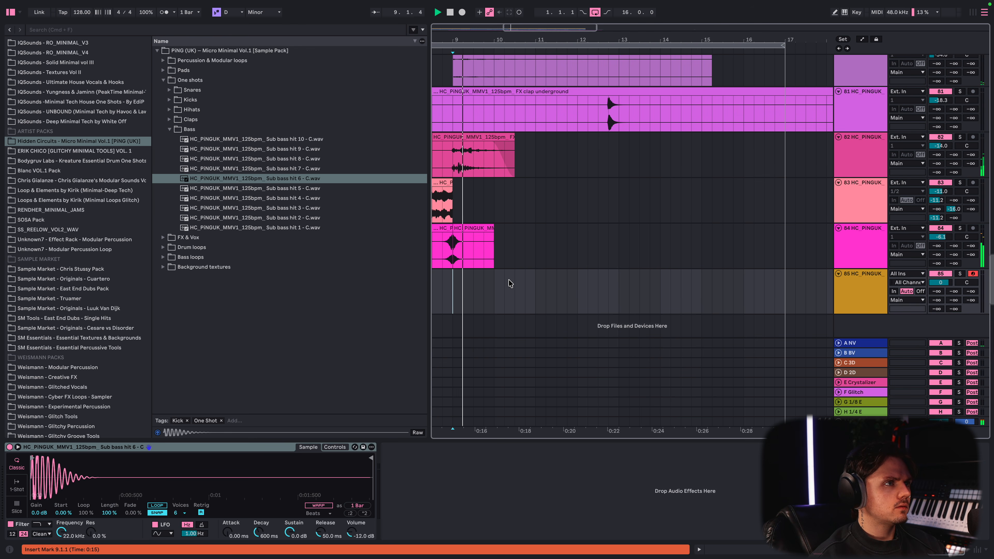
- Create a one-bar MIDI clip in bar 10 on the new track with three consecutive 1/16 notes on G#2 starting at 1.3.3
{"action": "left_click_drag", "start_coordinate": [616, 293], "coordinate": [474, 286]}
{"action": "double_click", "coordinate": [535, 291]}
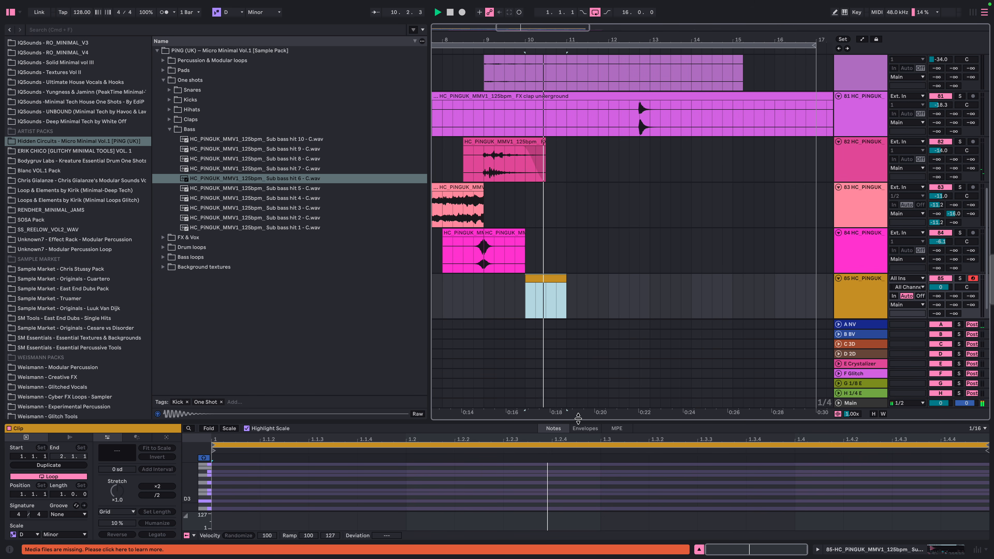
{"action": "left_click_drag", "start_coordinate": [579, 418], "coordinate": [578, 297]}
{"action": "double_click", "coordinate": [677, 398]}
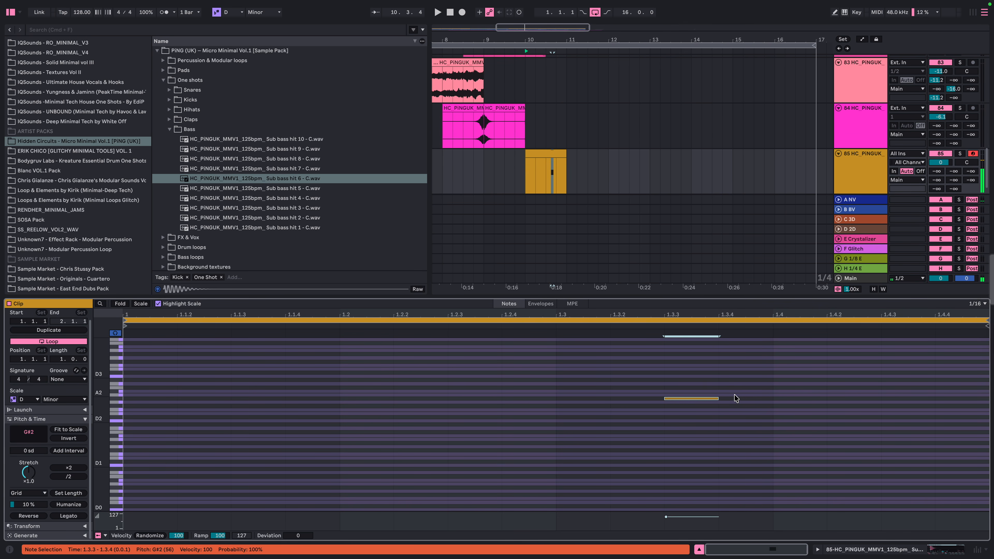
{"action": "double_click", "coordinate": [746, 399]}
{"action": "double_click", "coordinate": [786, 402]}
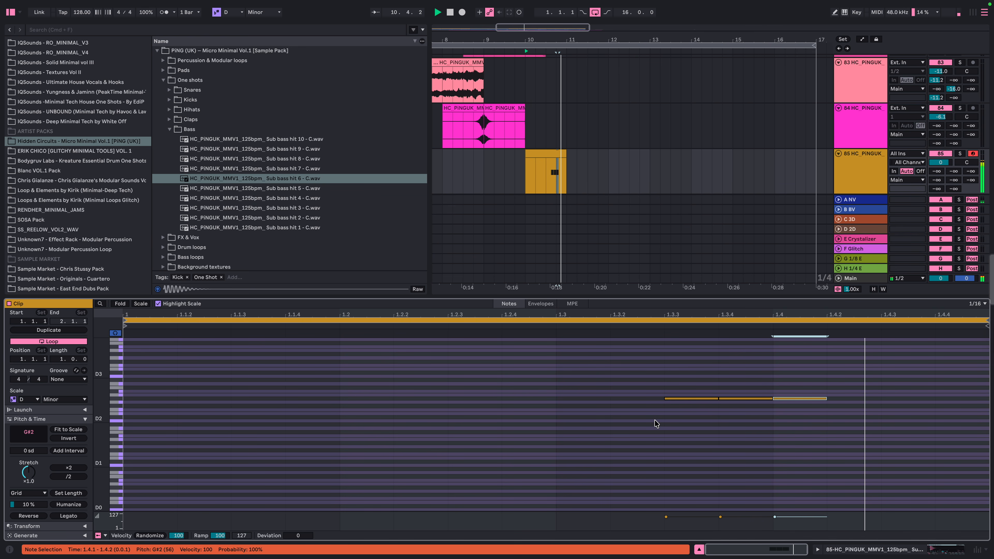
- Transpose the clip's three notes up to D3 and apply the MPC 16 Swing-65 groove to the clip
{"action": "left_click_drag", "start_coordinate": [654, 427], "coordinate": [829, 374]}
{"action": "key", "text": "Up"}
{"action": "key", "text": "Up"}
{"action": "key", "text": "Up"}
{"action": "key", "text": "Up"}
{"action": "key", "text": "Up"}
{"action": "key", "text": "Up"}
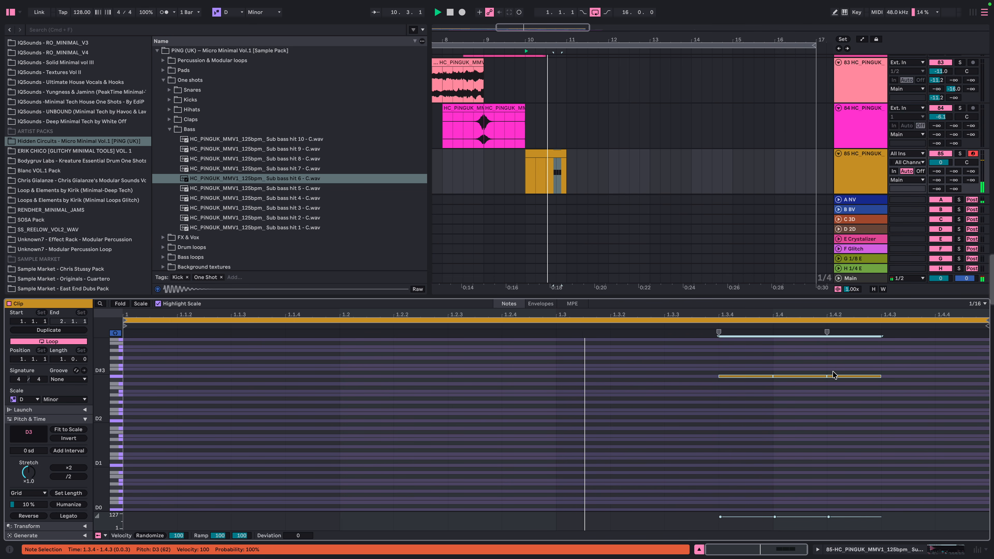
{"action": "left_click", "coordinate": [68, 379]}
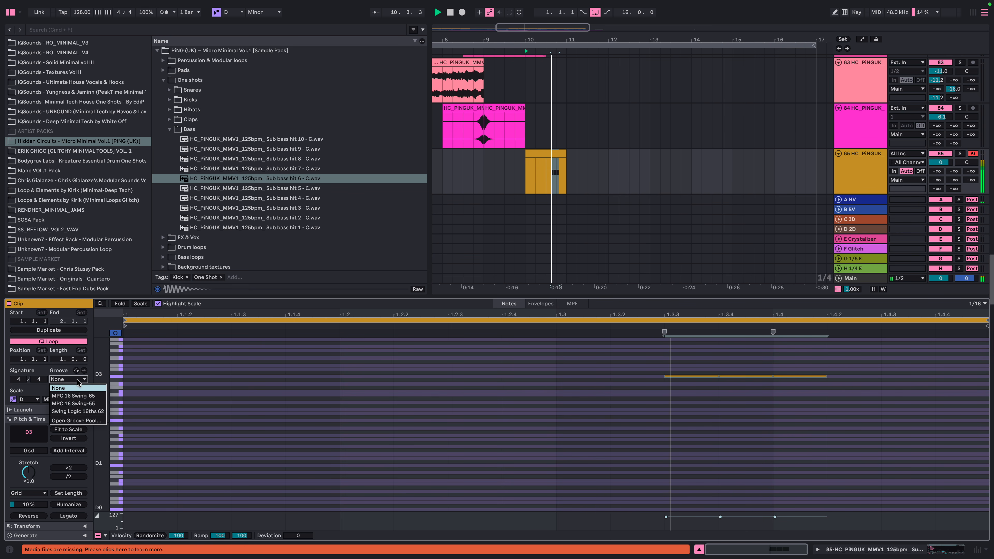
{"action": "left_click", "coordinate": [81, 394]}
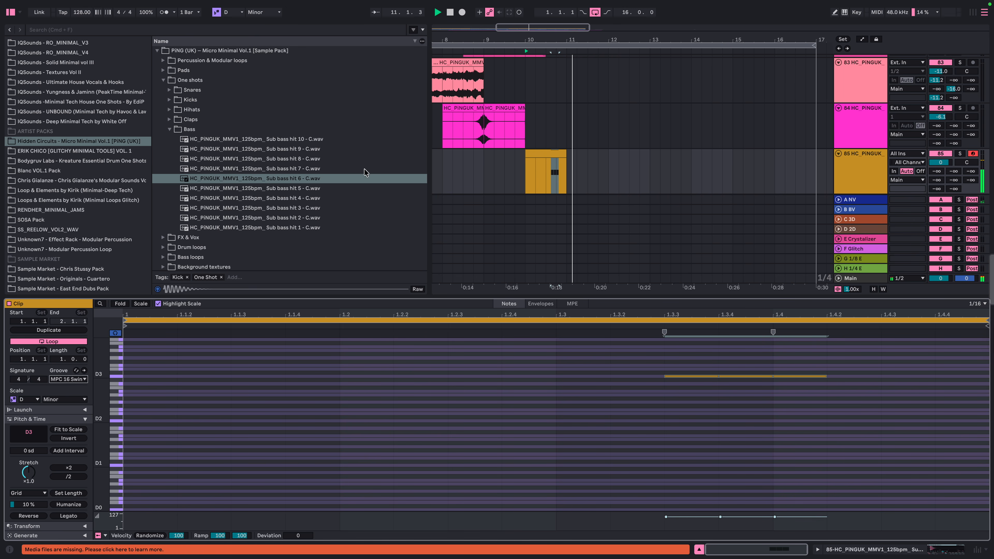
- Duplicate the 7.4.1 to 11.1.1 time range holding the reversed and forward Sub bass hit 10 clips
{"action": "key", "text": "space"}
{"action": "left_click_drag", "start_coordinate": [569, 129], "coordinate": [434, 127]}
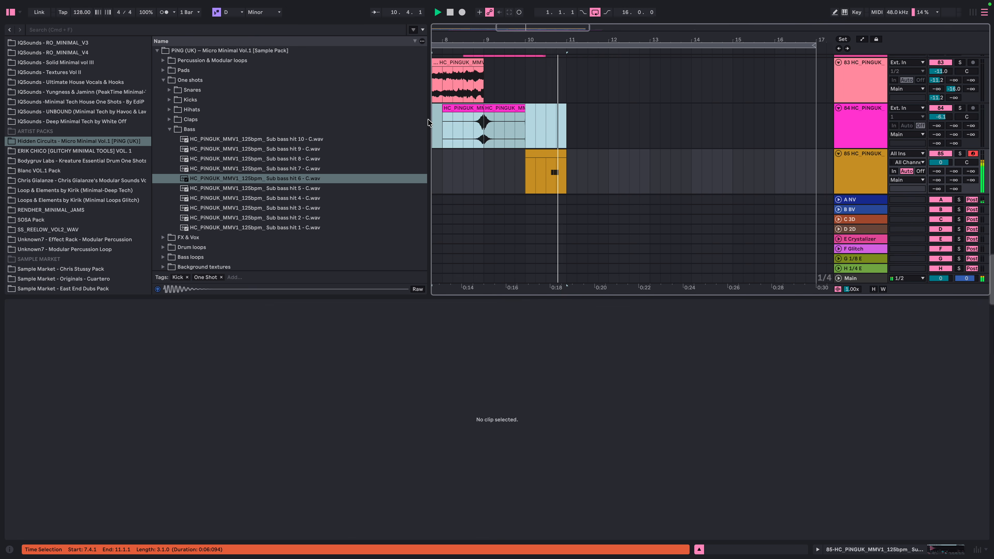
{"action": "key", "text": "super+d"}
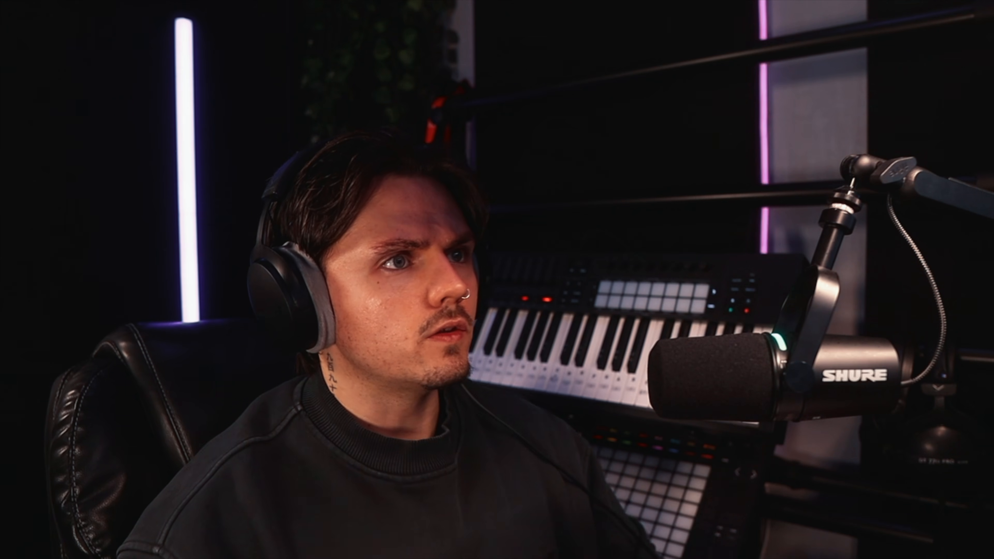